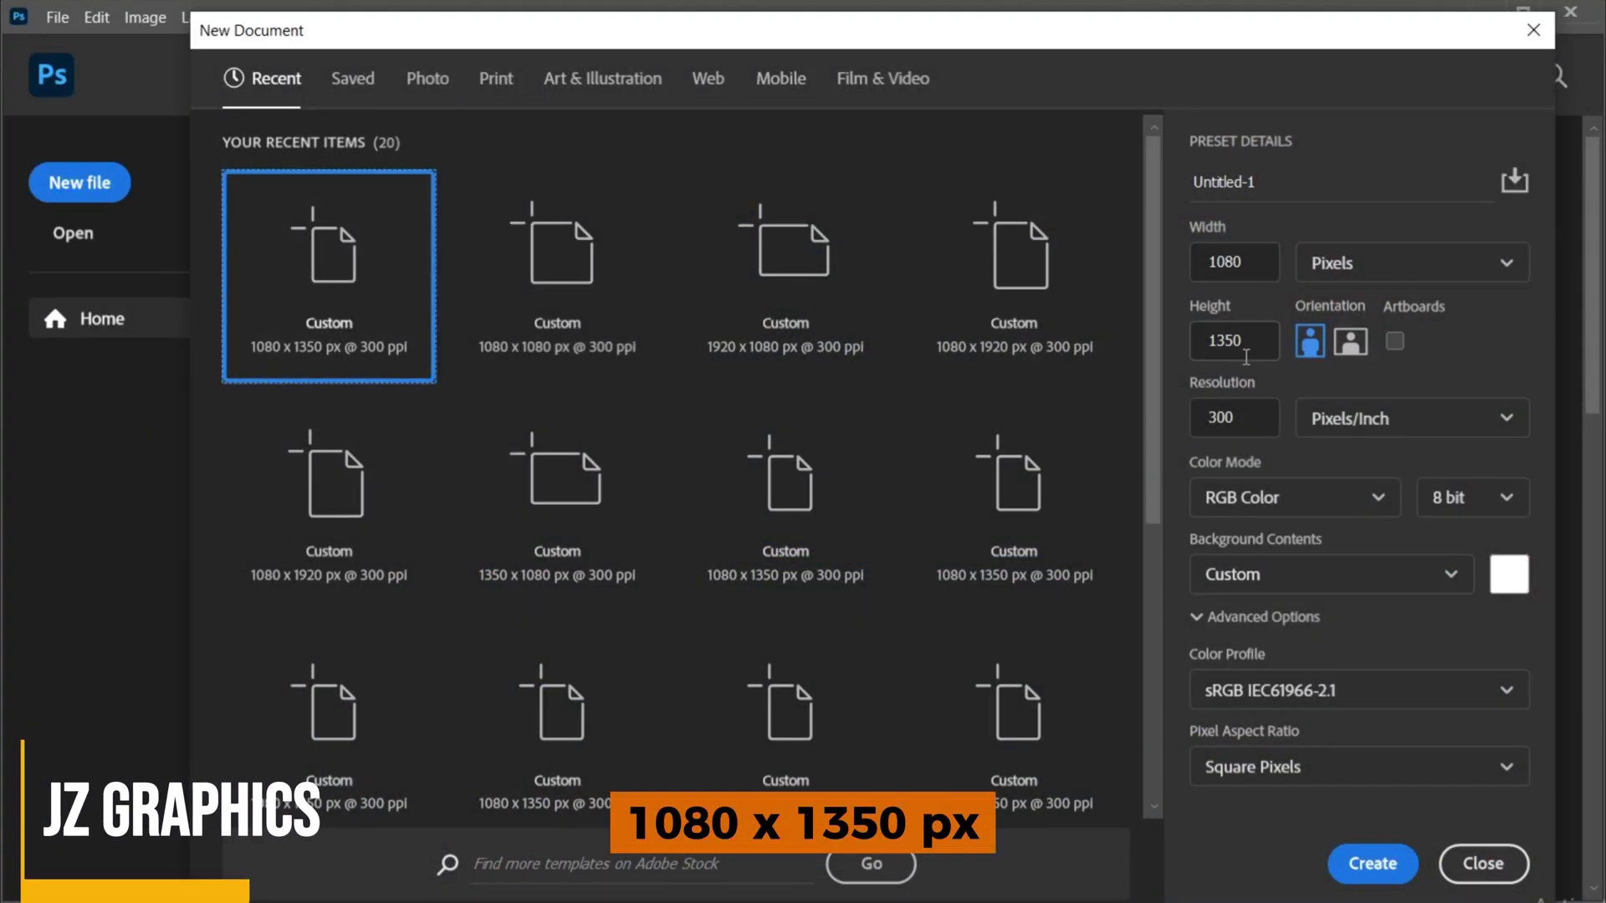
Step: Create a 1080 x 1350 px document at 300 ppi and add a gradient fill layer with the Radial style
{"action": "left_click", "coordinate": [1368, 862]}
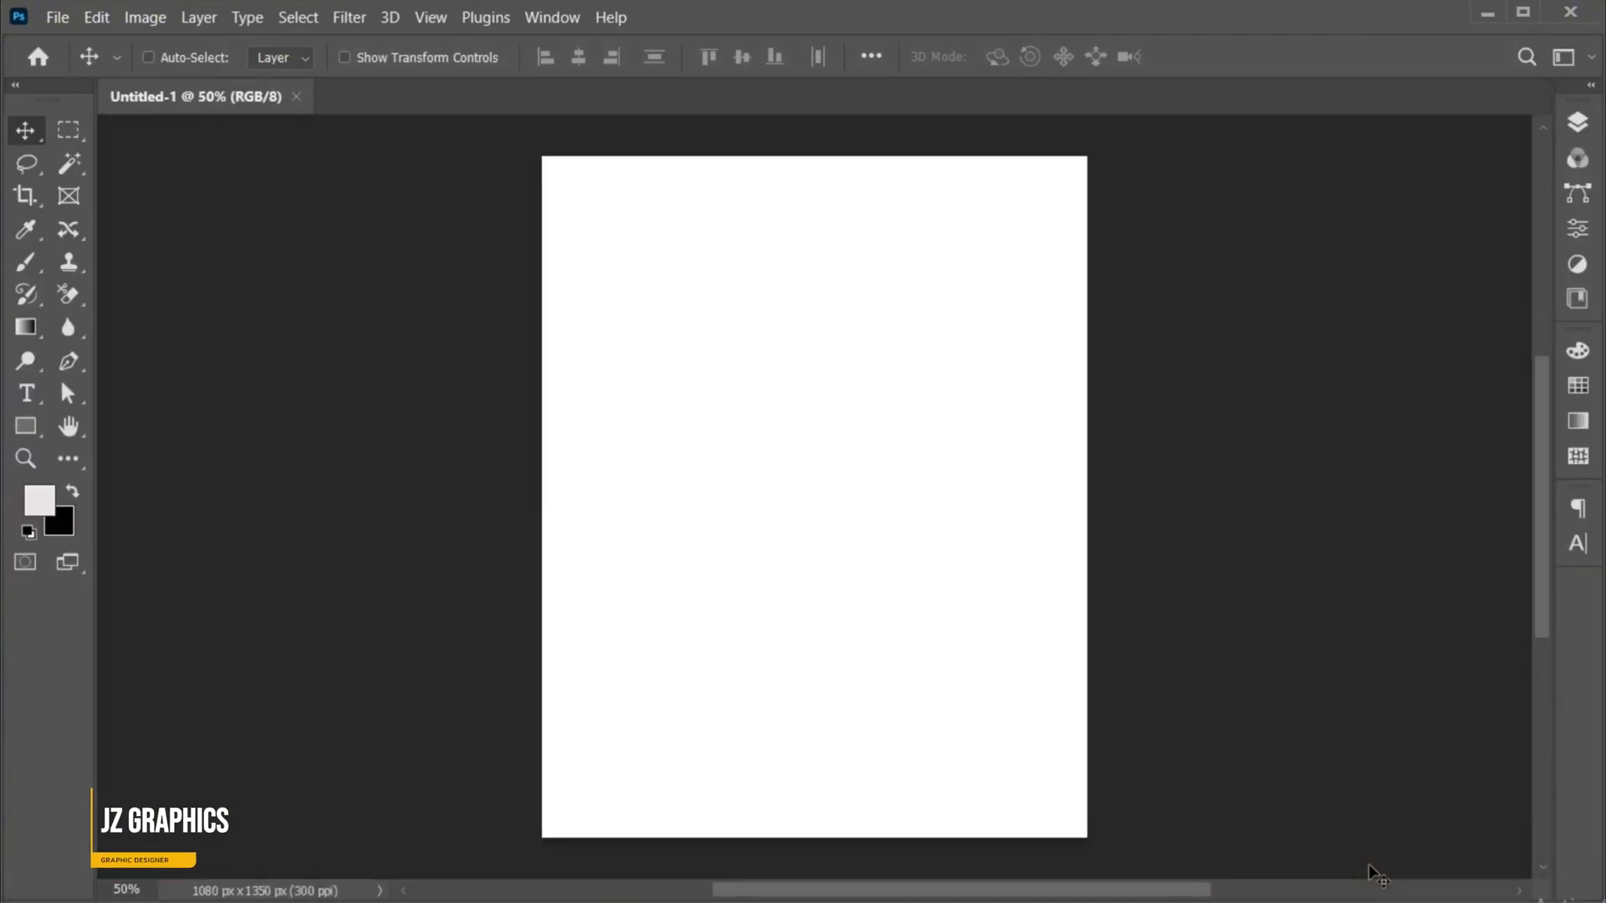
{"action": "key", "text": "ctrl+0"}
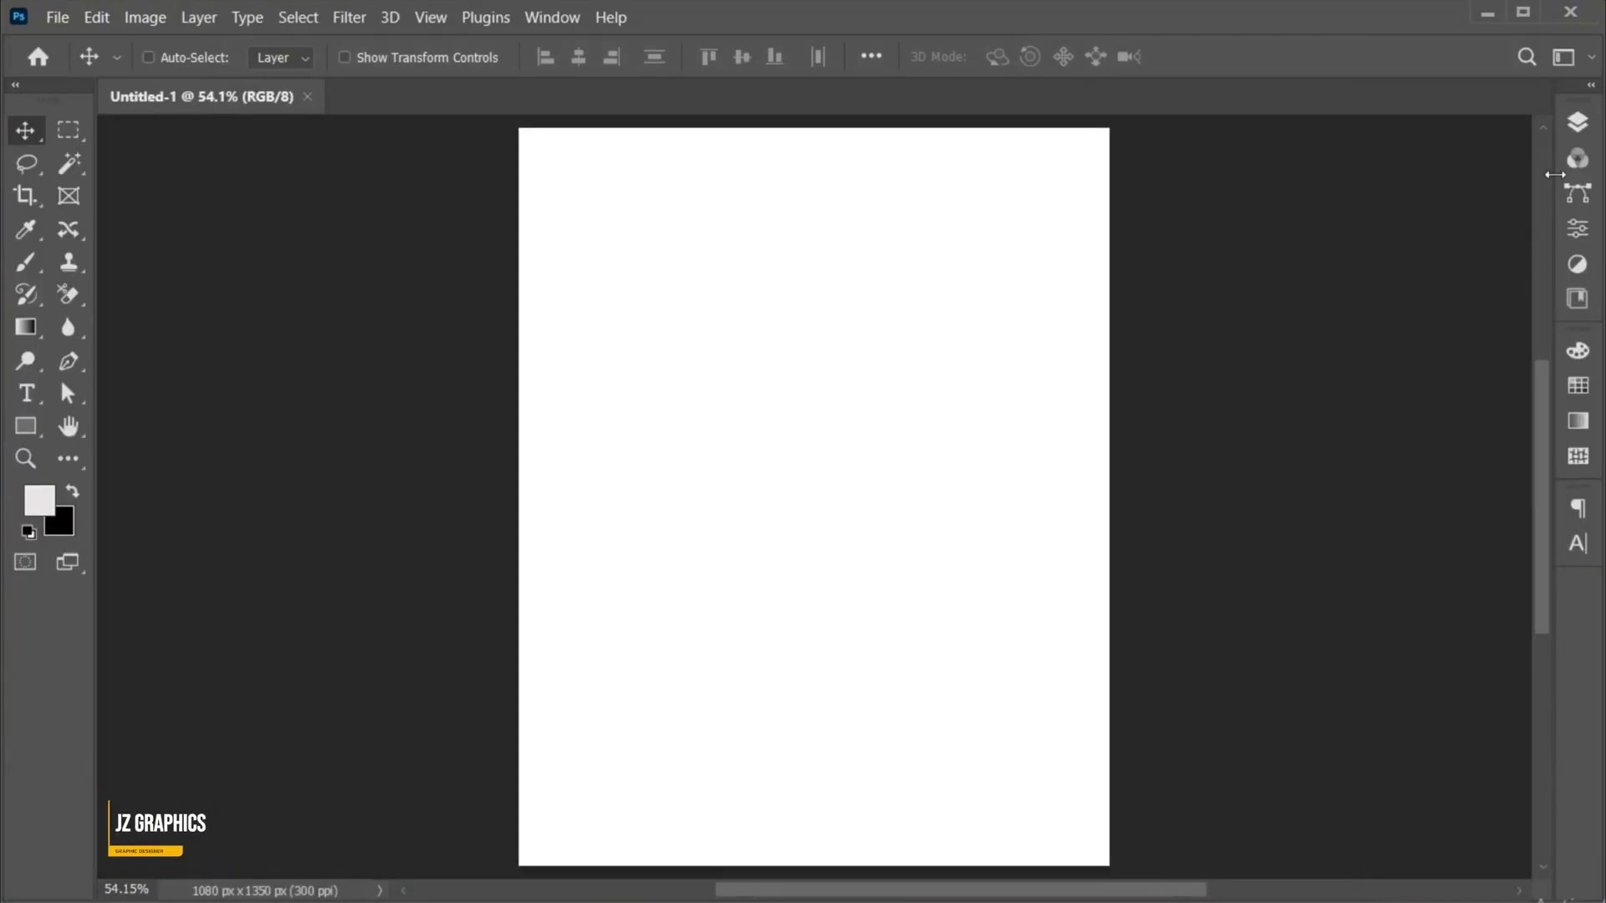
{"action": "left_click", "coordinate": [1576, 123]}
{"action": "left_click", "coordinate": [1408, 864]}
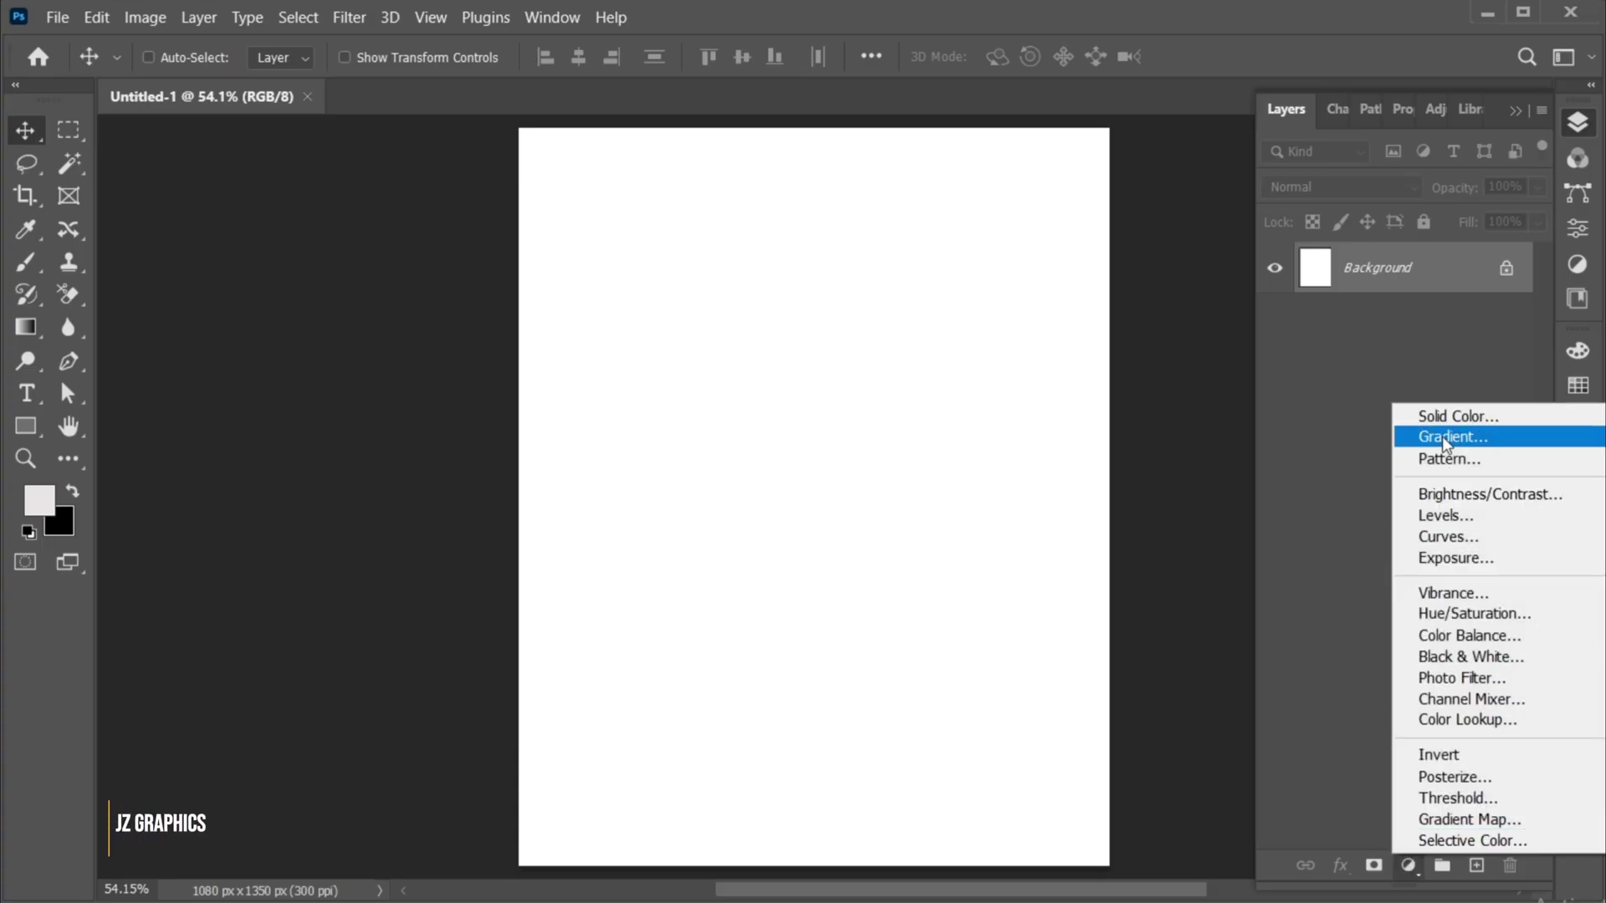
{"action": "left_click", "coordinate": [1499, 437]}
{"action": "left_click", "coordinate": [414, 219]}
{"action": "left_click", "coordinate": [410, 256]}
Step: Edit the gradient's end stops, setting the opacity to 100% and the colour to dark red 940101
{"action": "left_click", "coordinate": [430, 182]}
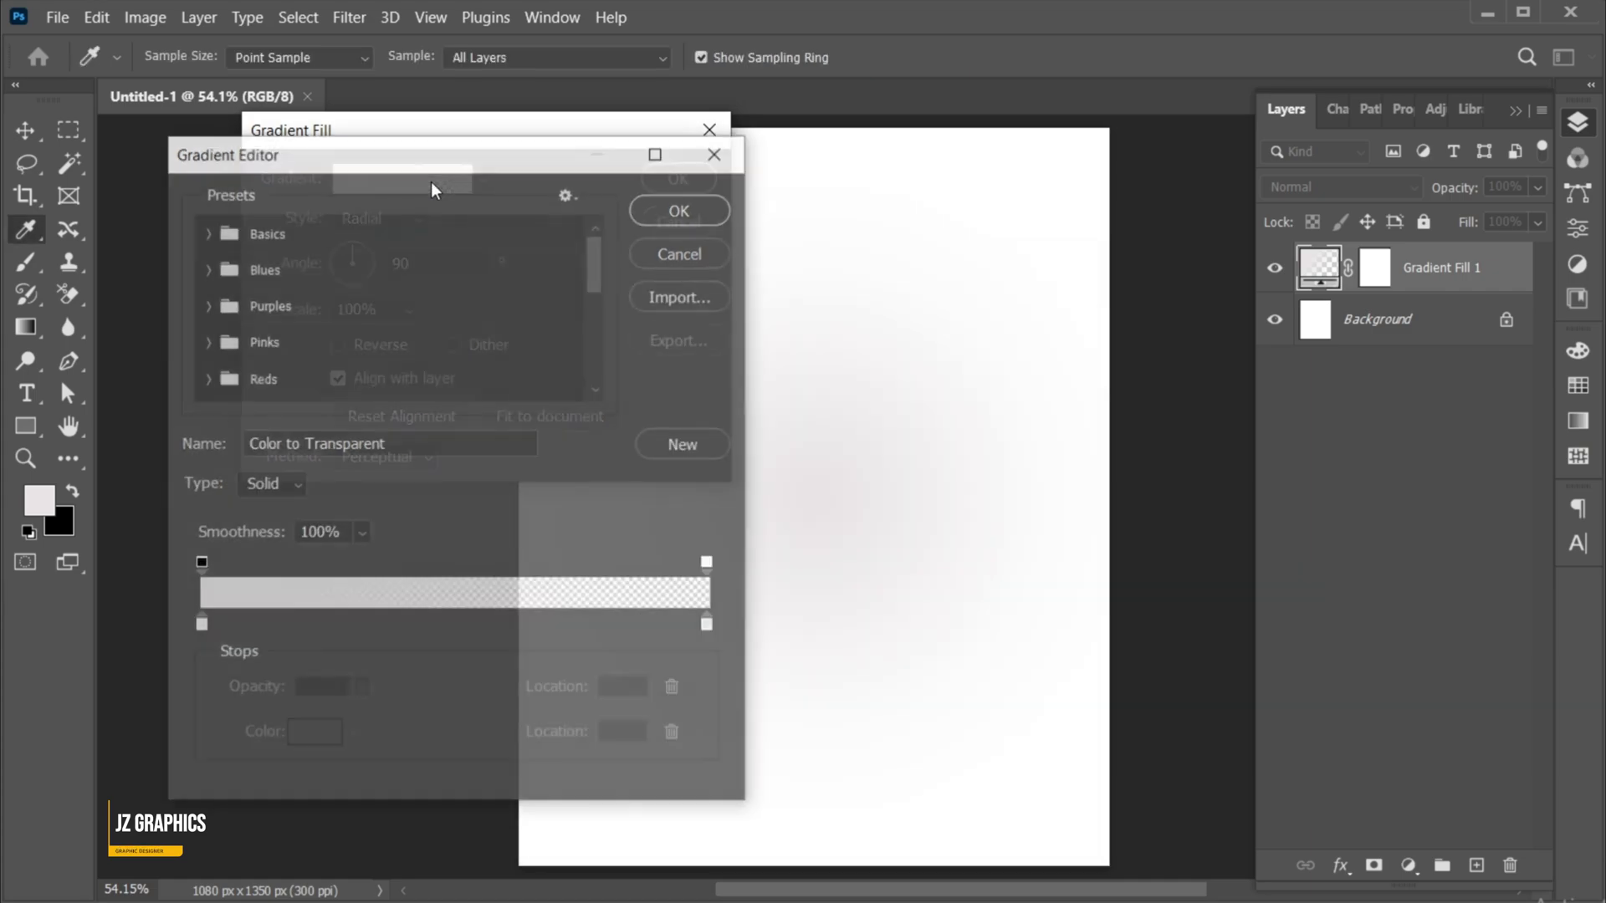
{"action": "left_click", "coordinate": [709, 565]}
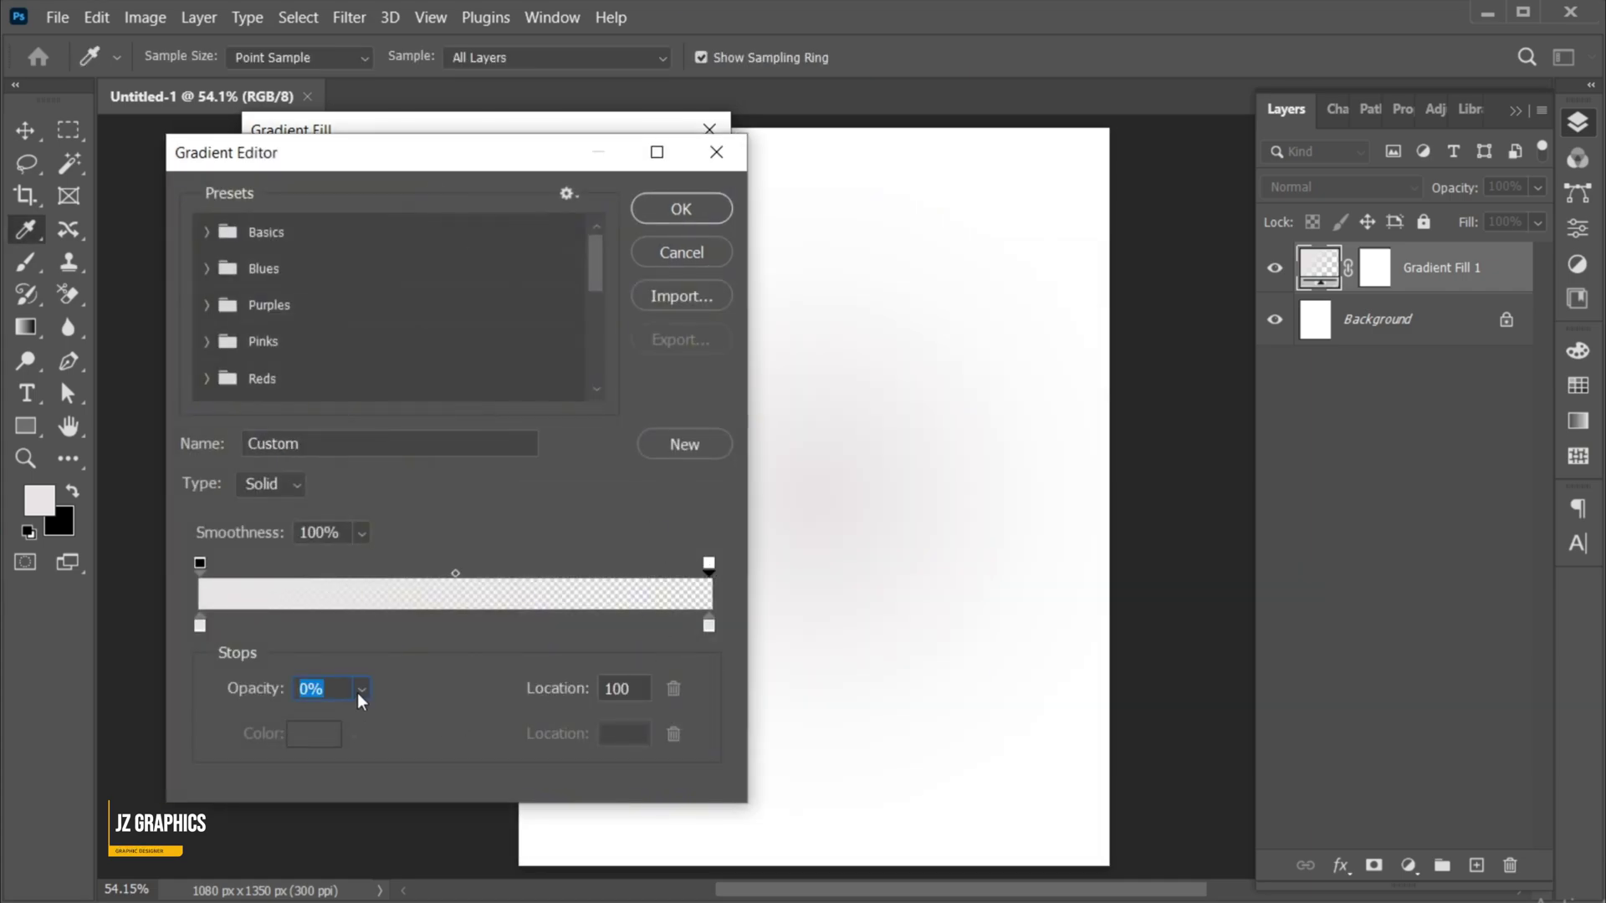
{"action": "left_click_drag", "start_coordinate": [368, 716], "coordinate": [483, 720]}
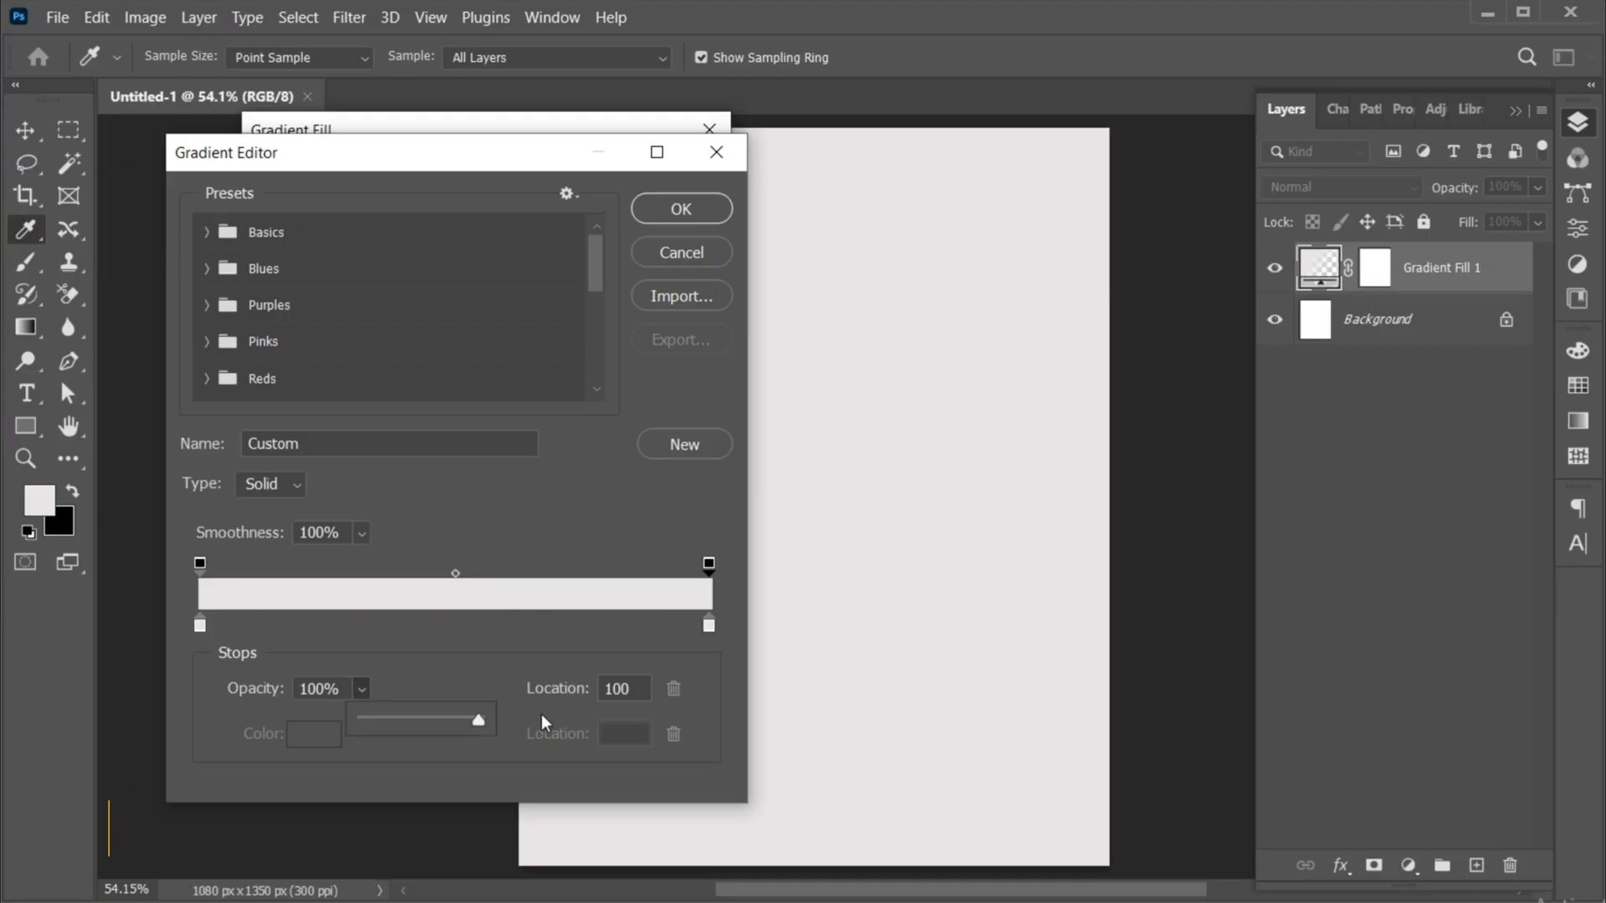
{"action": "left_click", "coordinate": [709, 626]}
{"action": "left_click", "coordinate": [314, 735]}
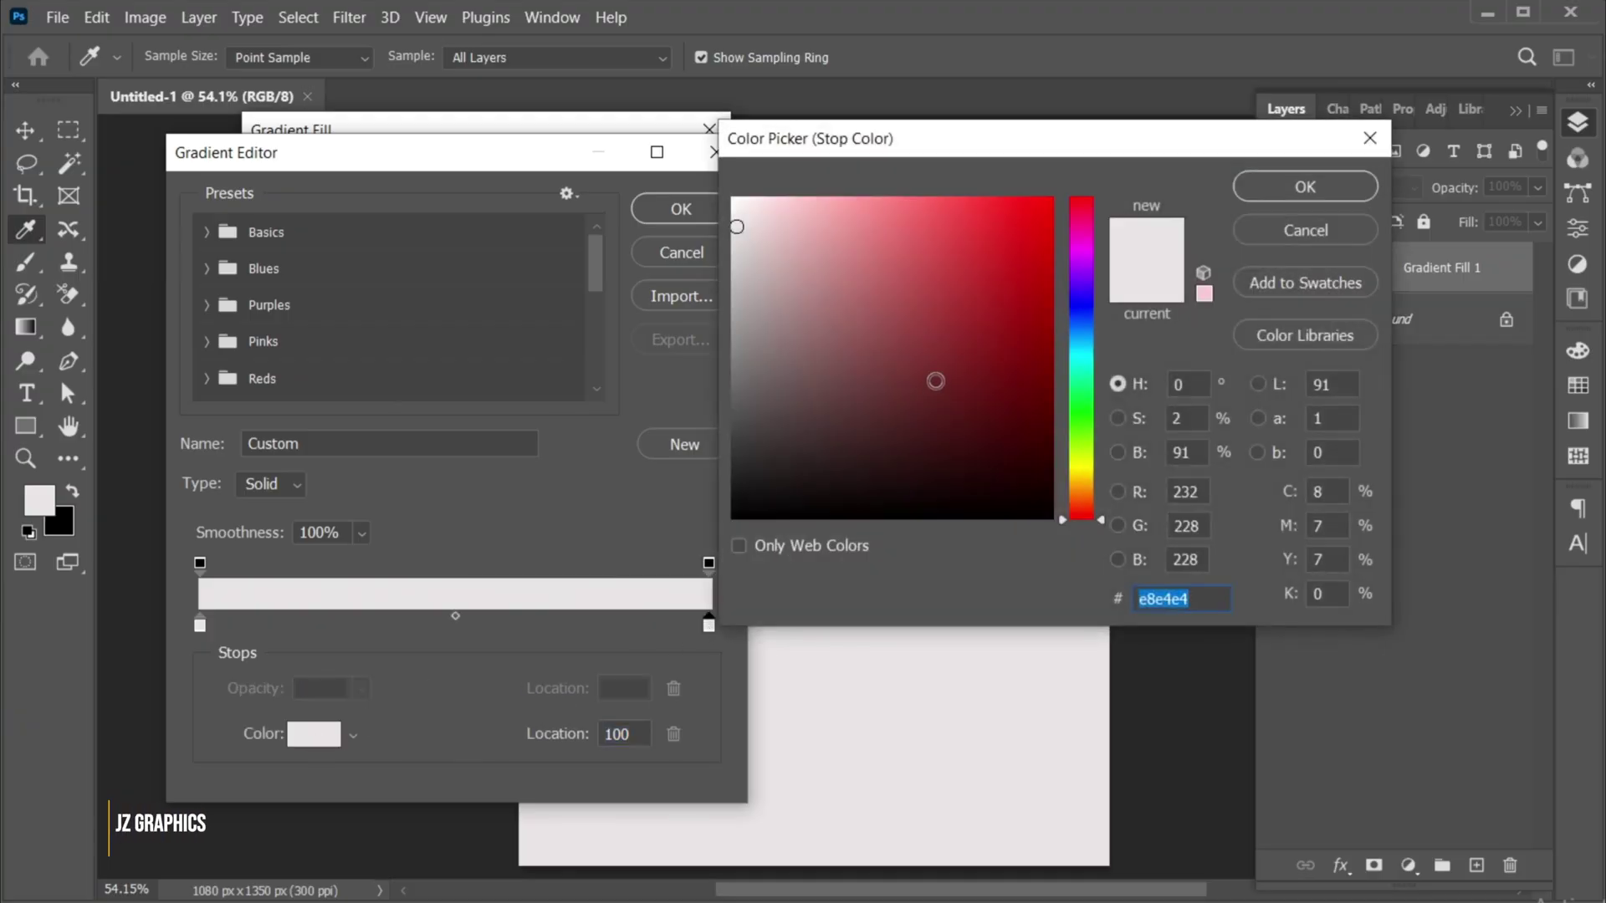
{"action": "type", "text": "9b0303"}
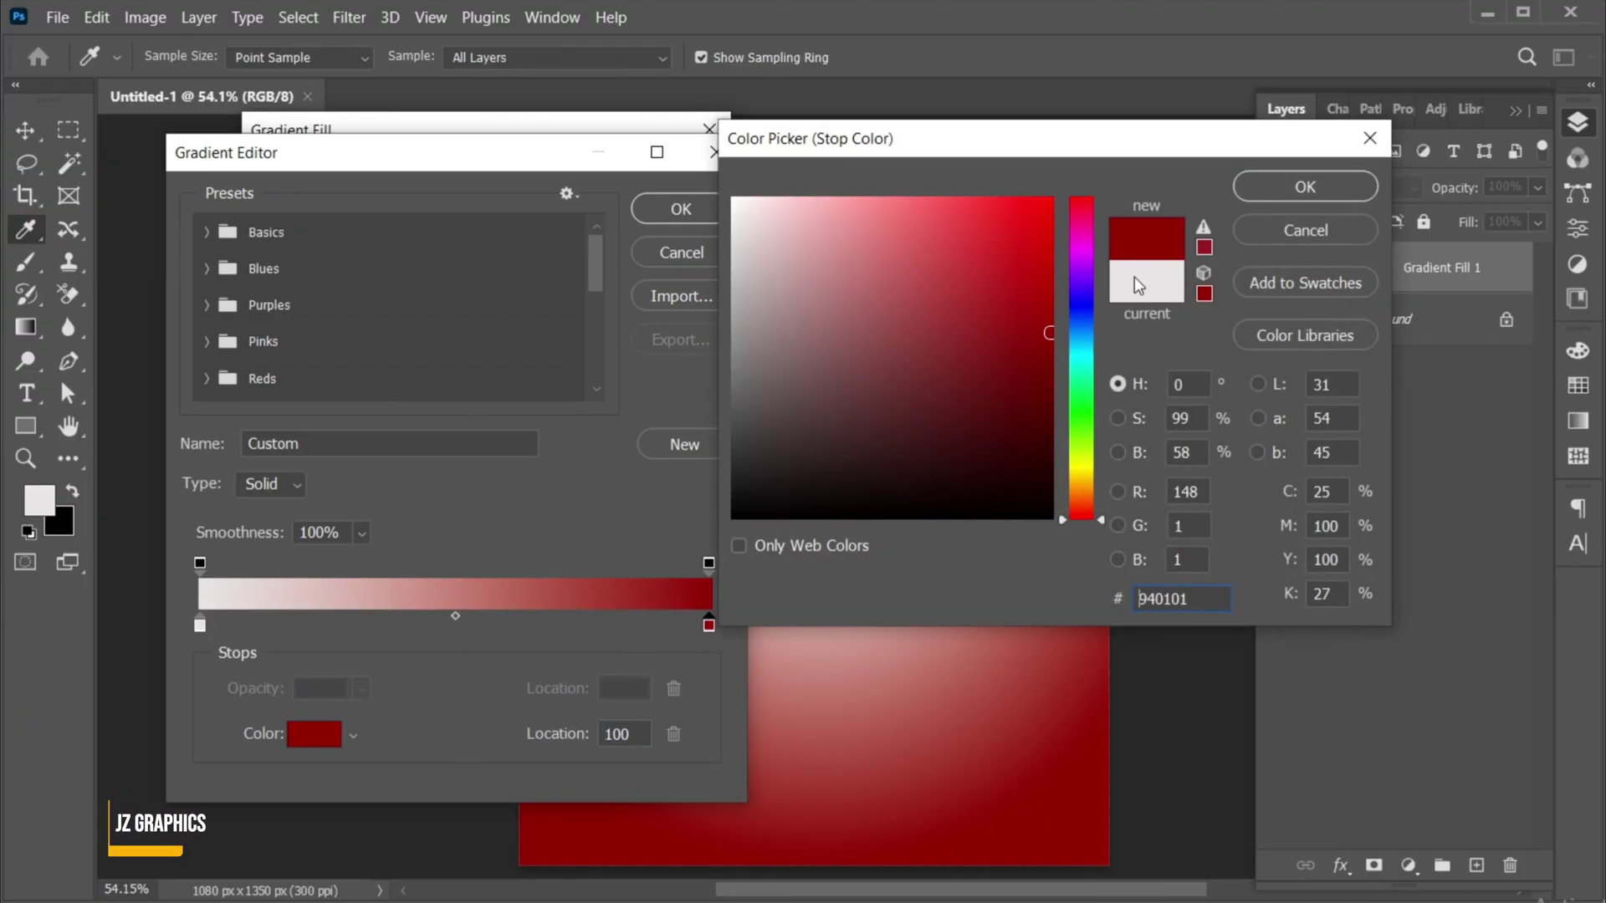
{"action": "left_click", "coordinate": [1289, 190]}
Step: Set the gradient's starting colour stop to bright red e23030 and apply the gradient fill
{"action": "left_click", "coordinate": [200, 625]}
{"action": "left_click", "coordinate": [330, 736]}
{"action": "type", "text": "db3737"}
{"action": "left_click", "coordinate": [986, 234]}
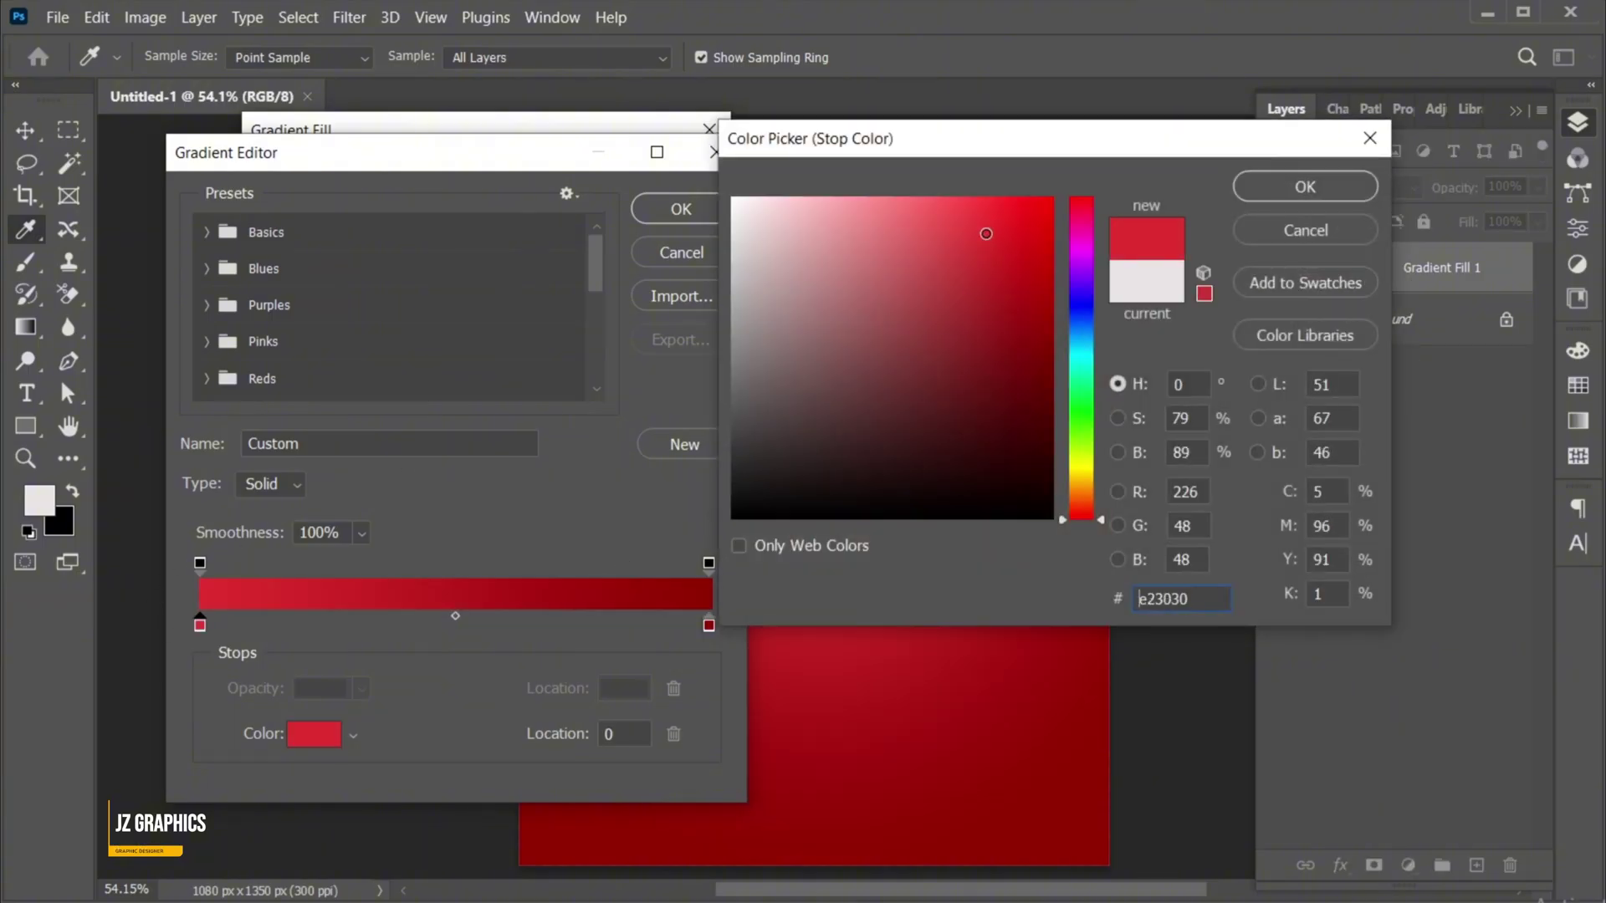
{"action": "left_click", "coordinate": [1289, 190]}
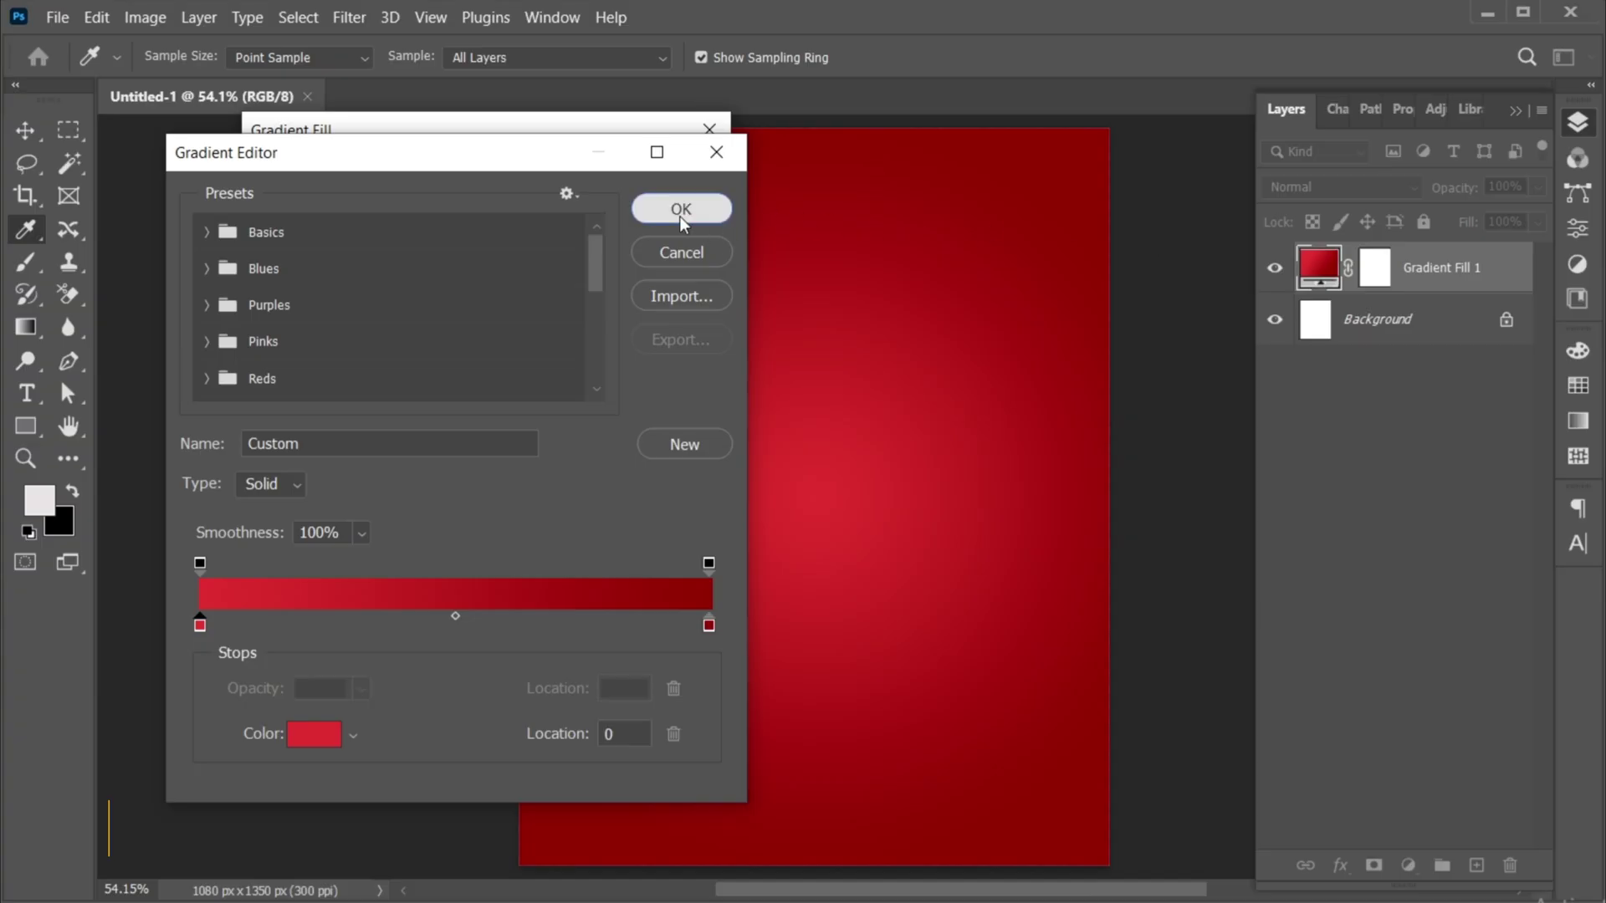
{"action": "left_click", "coordinate": [679, 209]}
{"action": "left_click", "coordinate": [684, 173]}
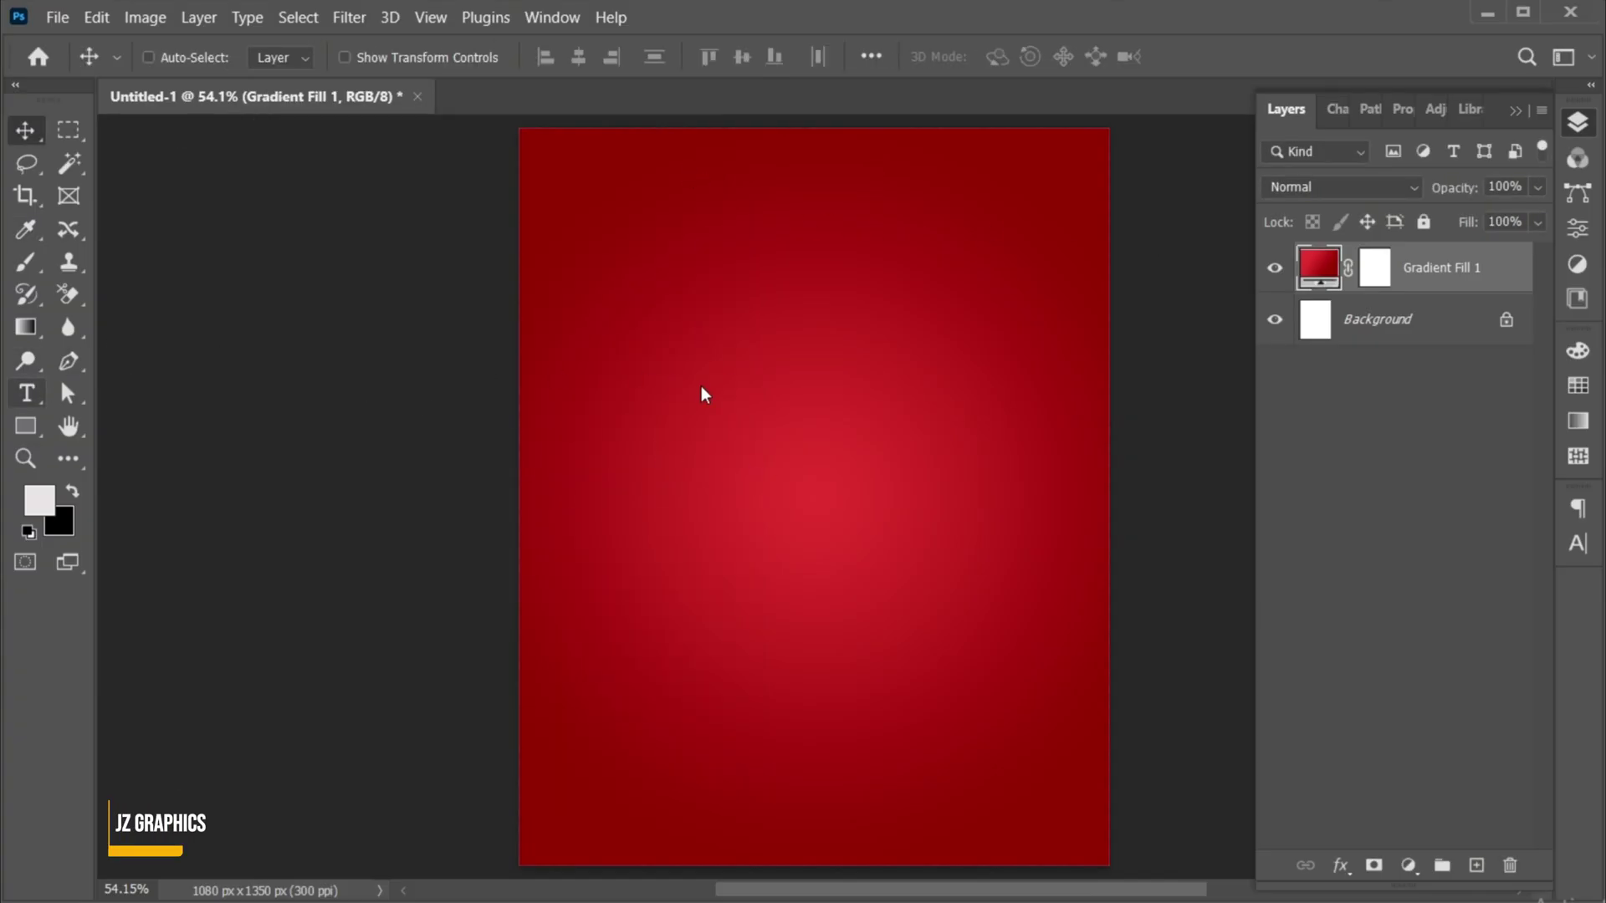
Step: Add the text NO near the middle of the canvas and set its font to Confidel Regular
{"action": "key", "text": "t"}
{"action": "left_click", "coordinate": [770, 427]}
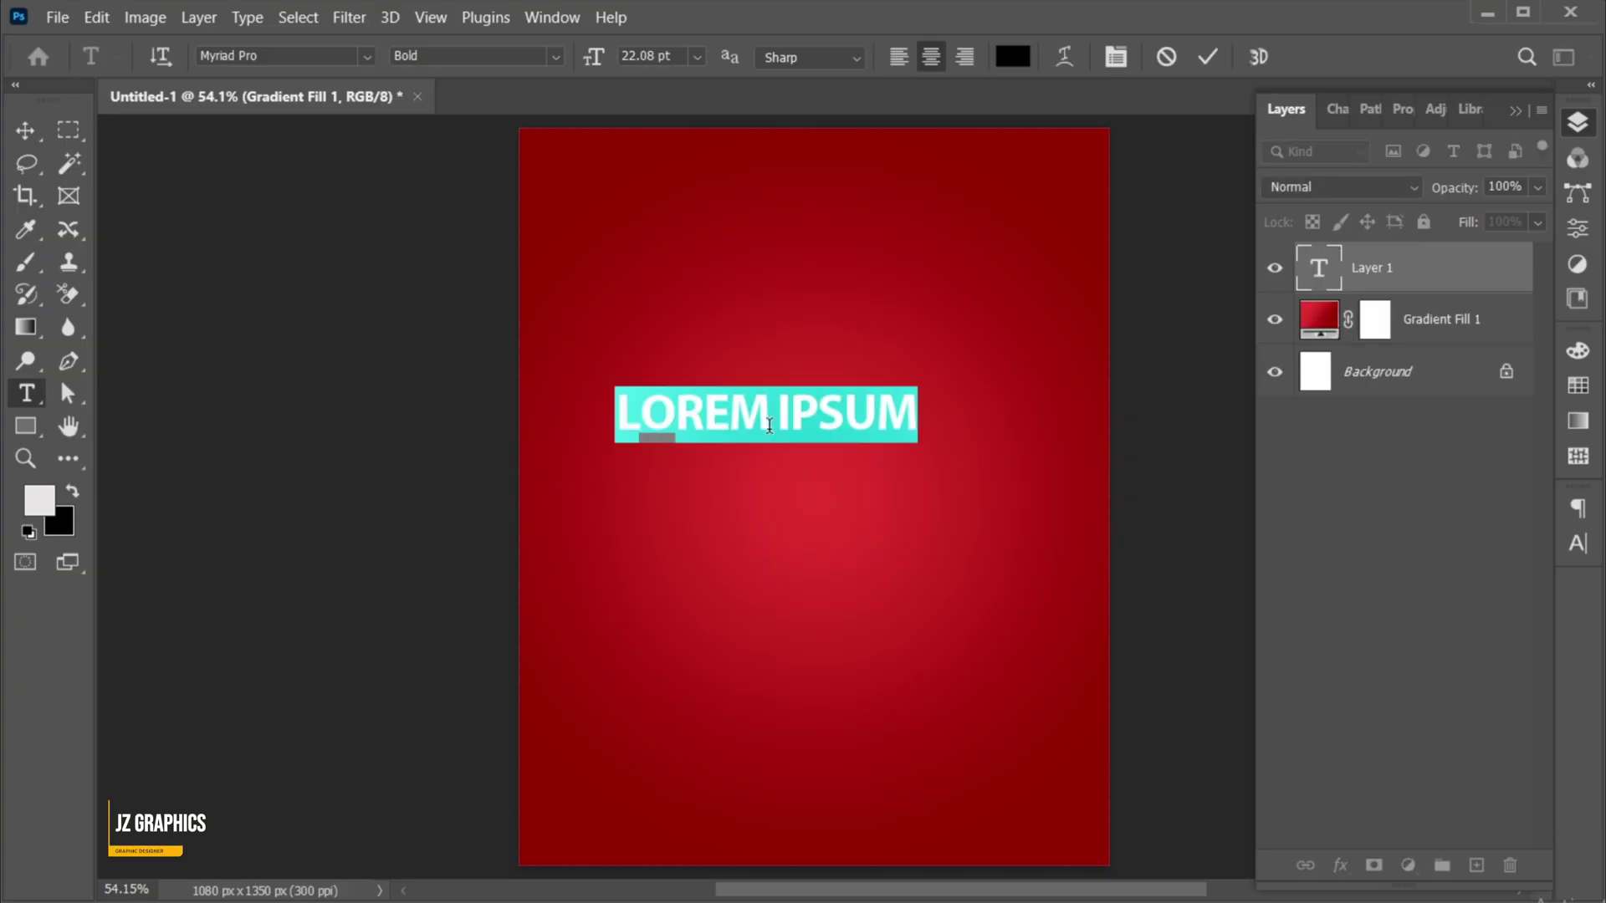
{"action": "type", "text": "N"}
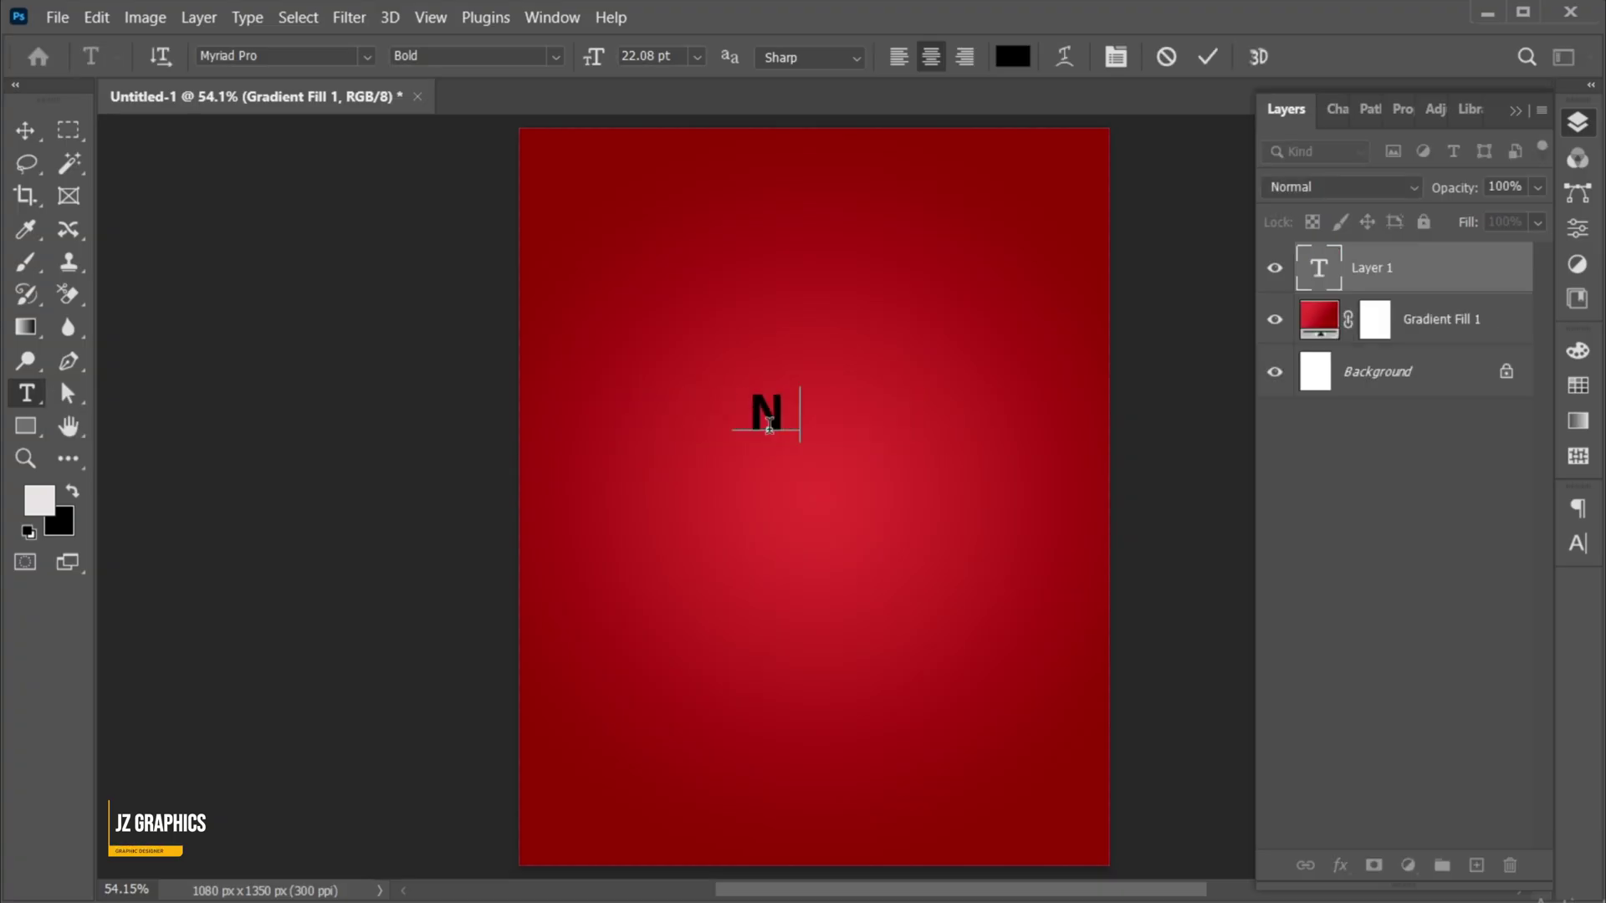
{"action": "type", "text": "O"}
{"action": "key", "text": "ctrl+a"}
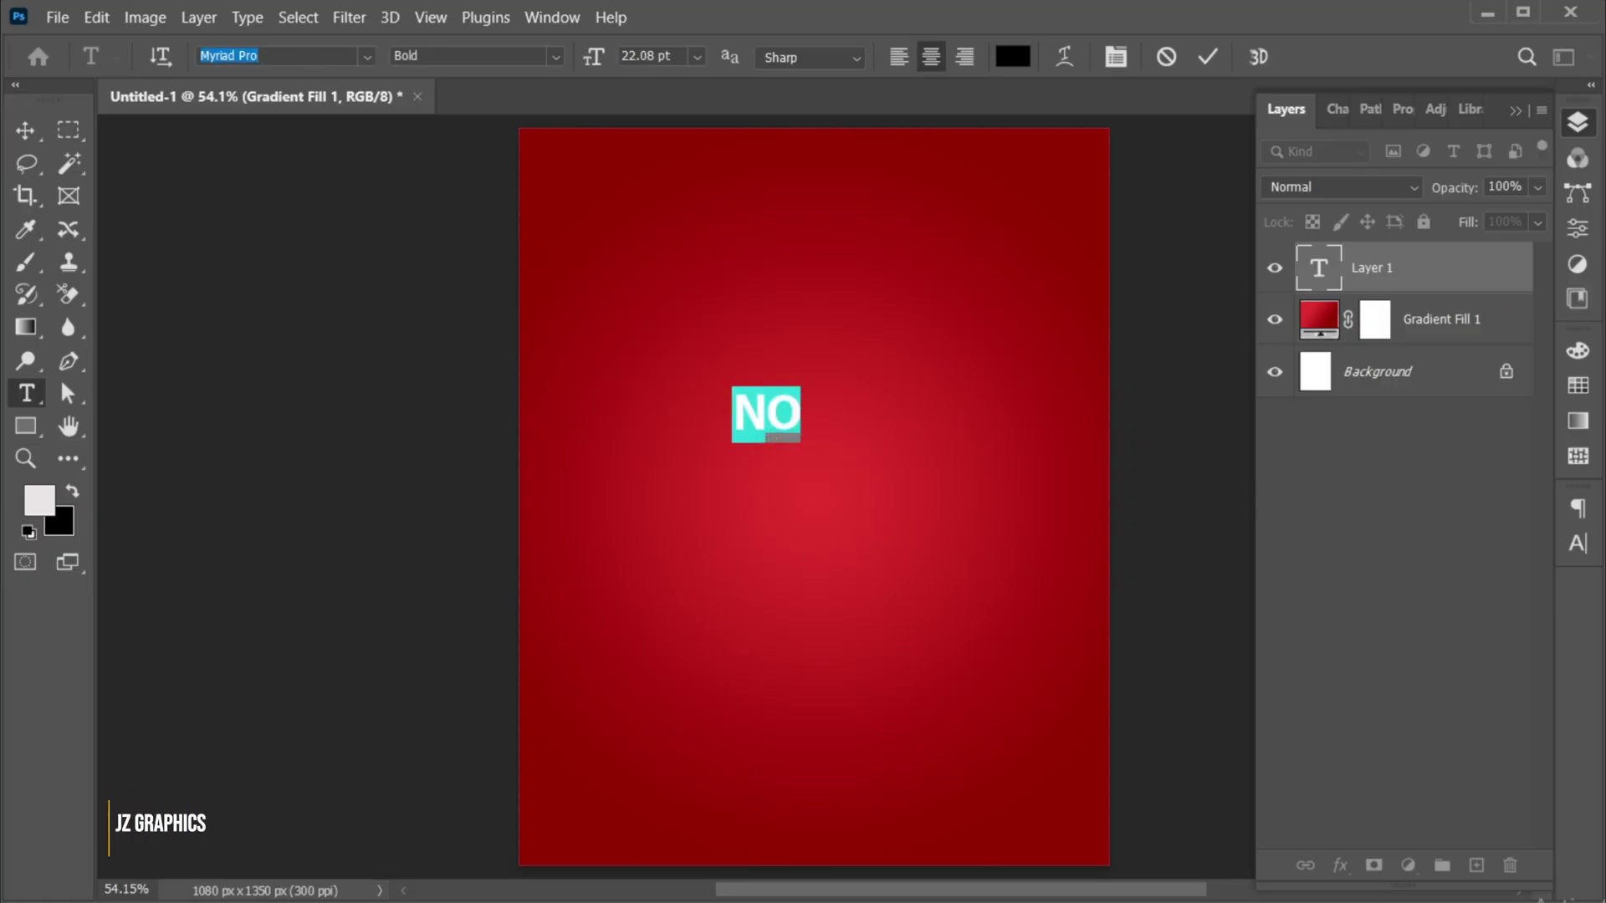
{"action": "type", "text": "confi"}
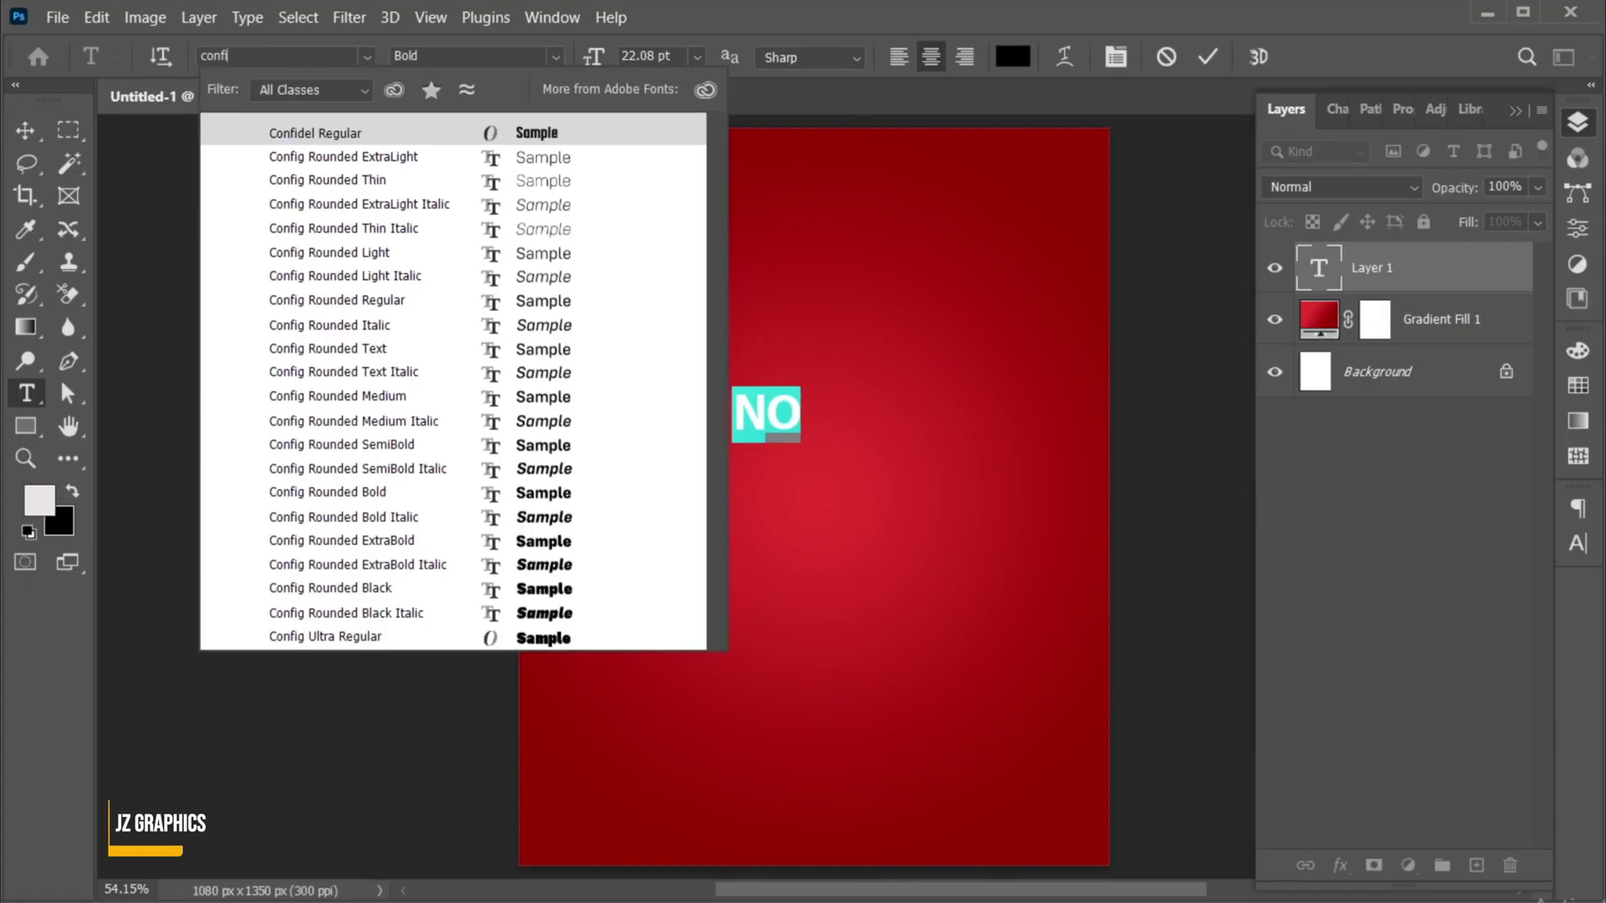
{"action": "type", "text": "de"}
{"action": "left_click", "coordinate": [387, 128]}
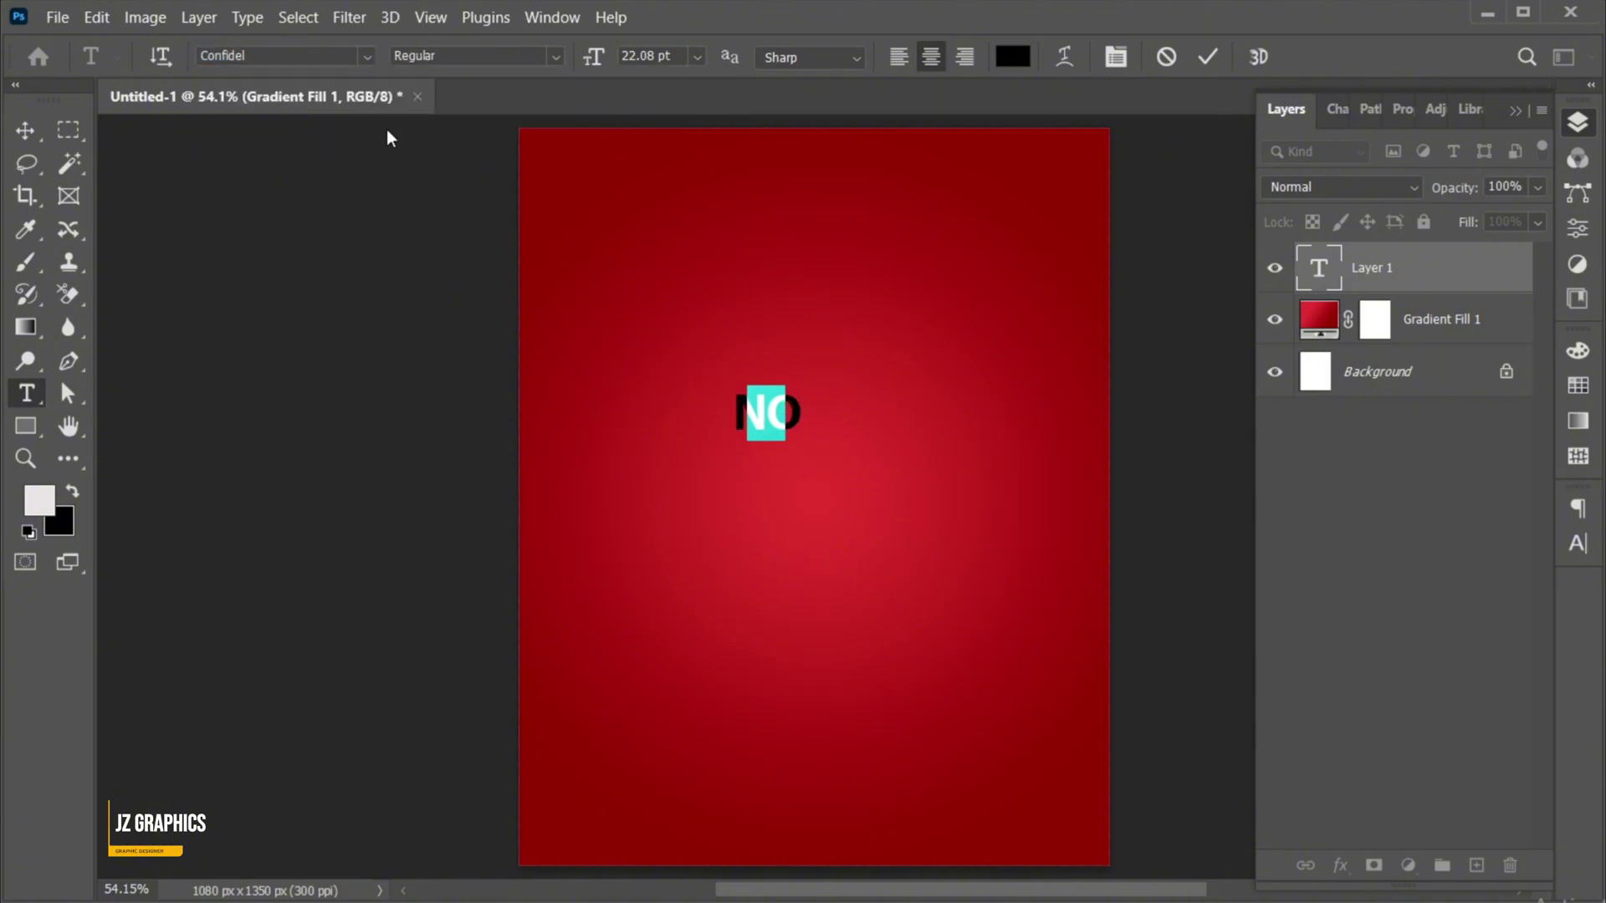
Step: Colour the NO text white and commit the text edit
{"action": "left_click", "coordinate": [1004, 57]}
{"action": "left_click_drag", "start_coordinate": [769, 215], "coordinate": [727, 195]}
{"action": "left_click", "coordinate": [1282, 189]}
{"action": "key", "text": "ctrl+a"}
{"action": "left_click", "coordinate": [1578, 545]}
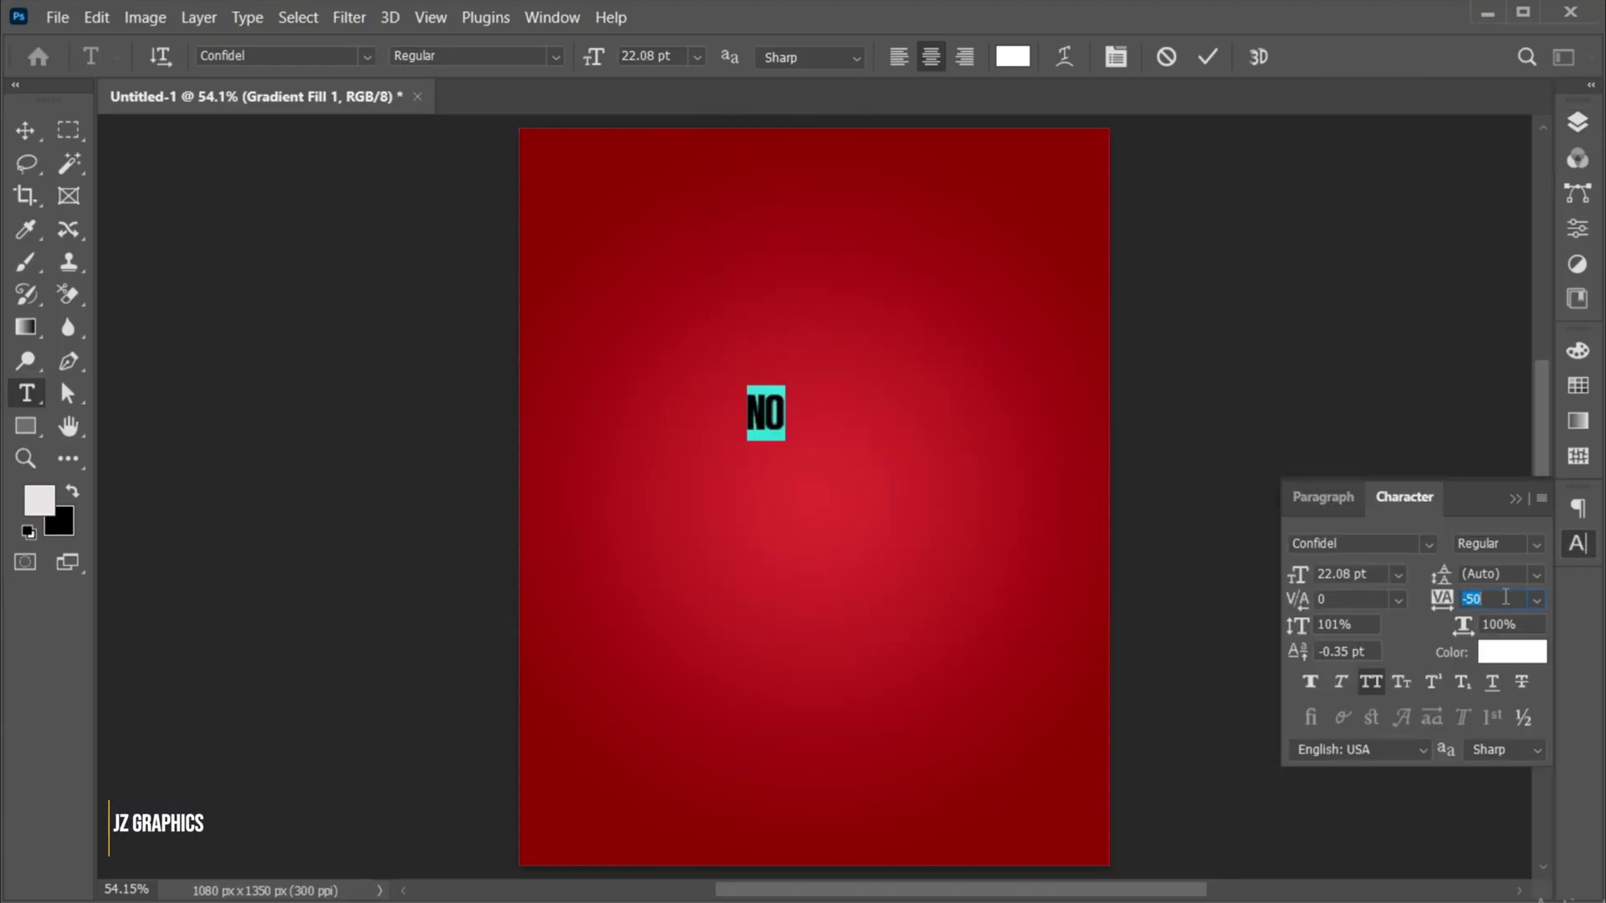
{"action": "left_click", "coordinate": [1515, 498]}
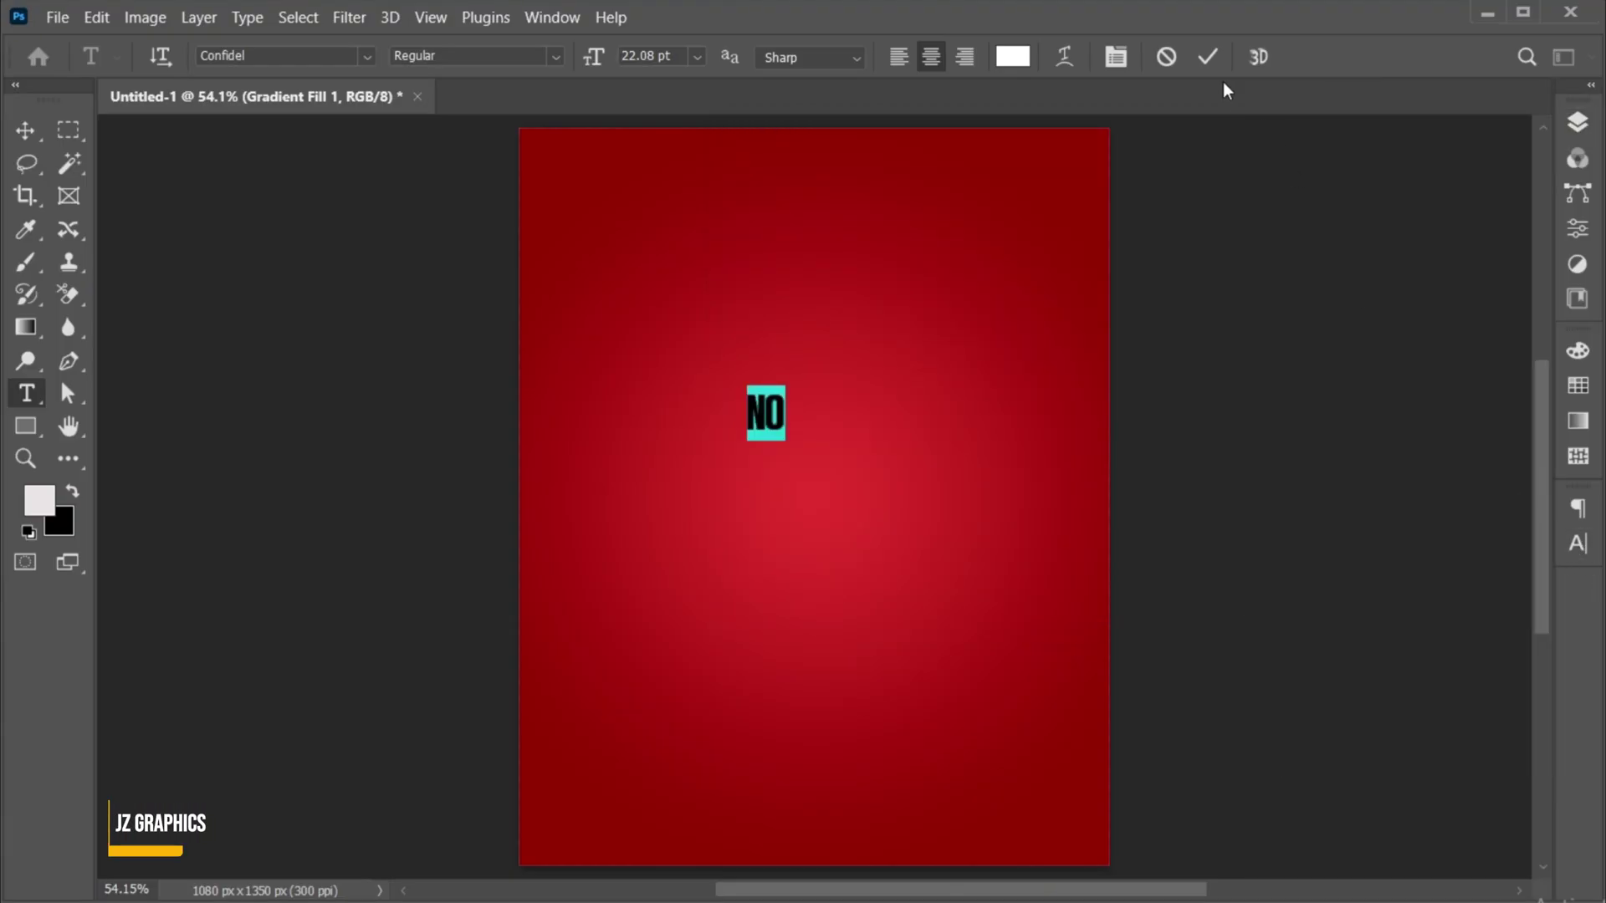
{"action": "left_click", "coordinate": [1206, 57]}
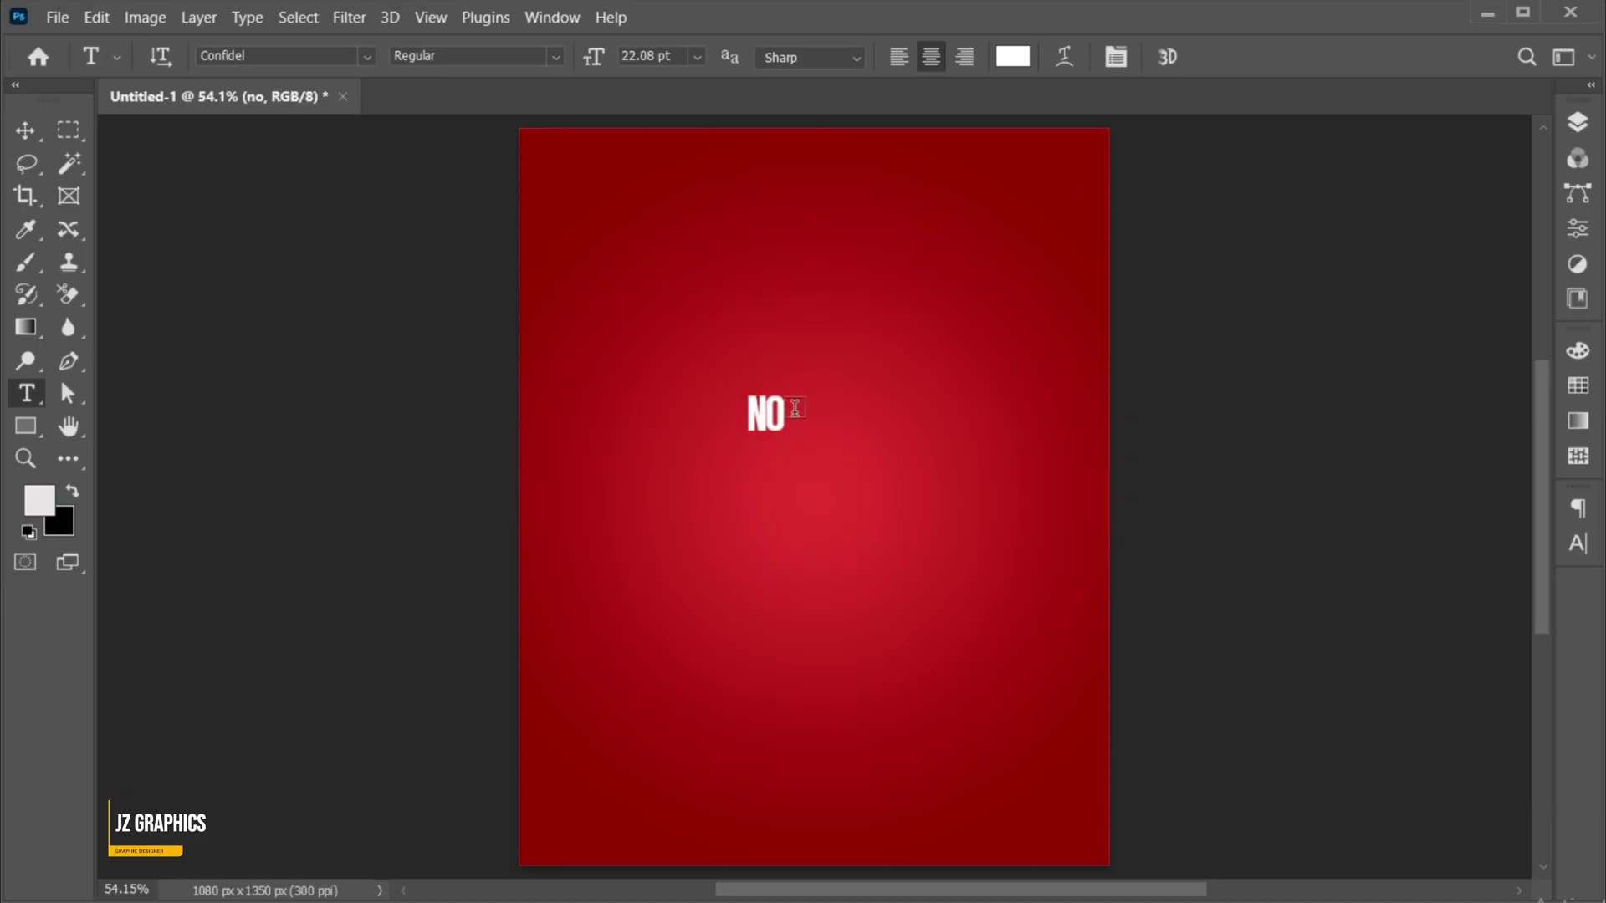
Step: Scale the NO text proportionally to about 1457% so it spans most of the canvas width
{"action": "key", "text": "v"}
{"action": "key", "text": "ctrl+t"}
{"action": "left_click_drag", "start_coordinate": [783, 437], "coordinate": [1035, 577]}
{"action": "left_click_drag", "start_coordinate": [925, 412], "coordinate": [1098, 486]}
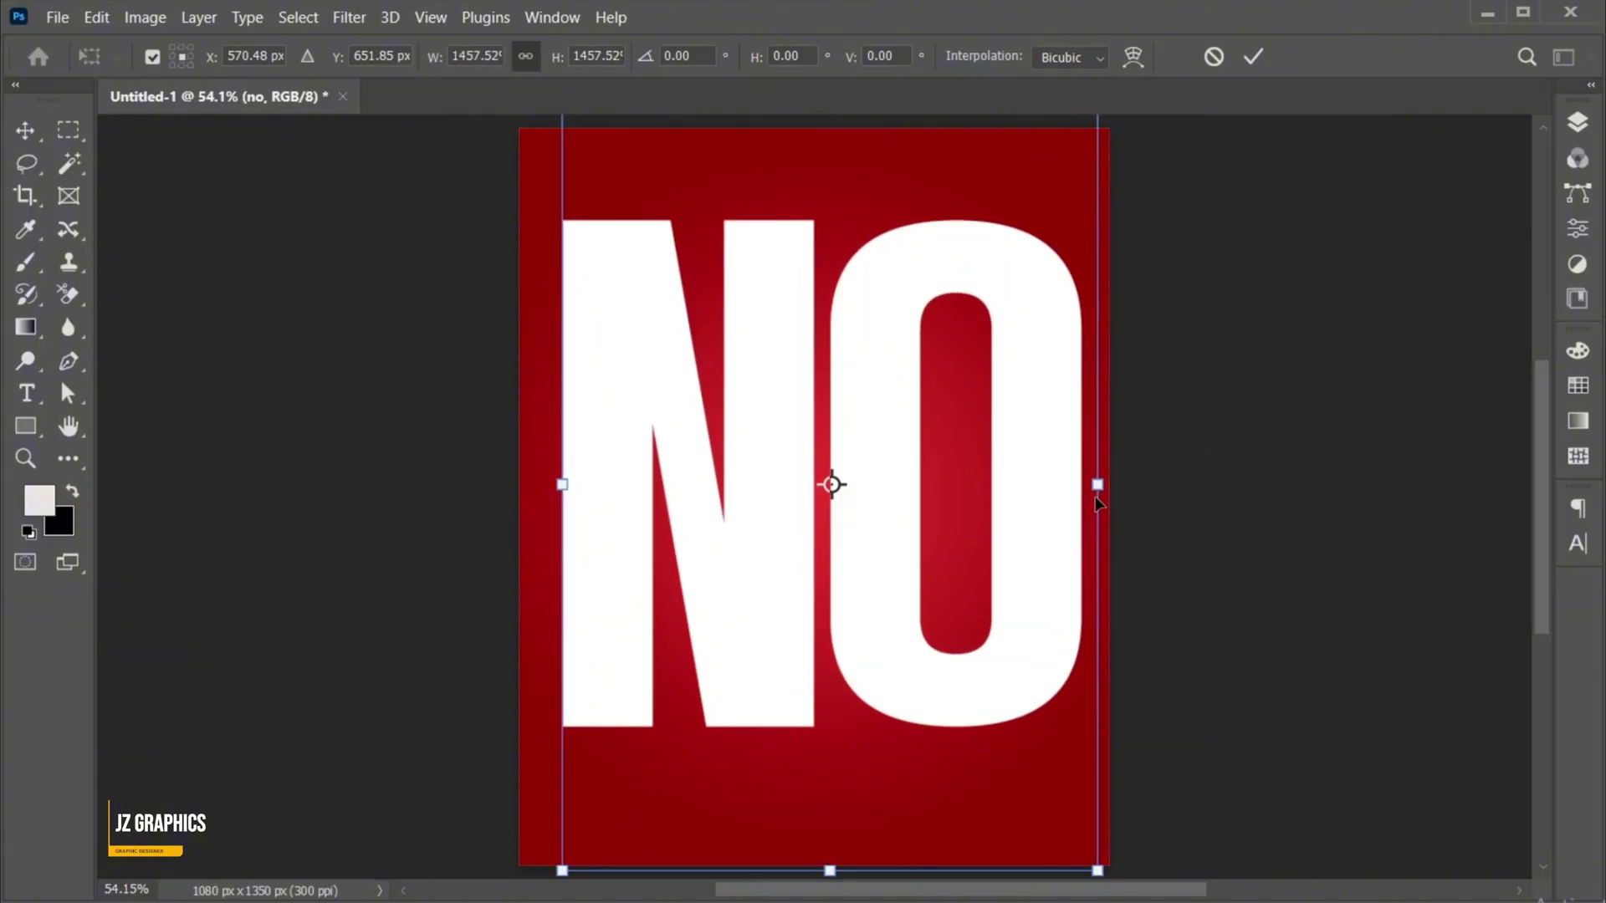
{"action": "left_click", "coordinate": [1253, 56]}
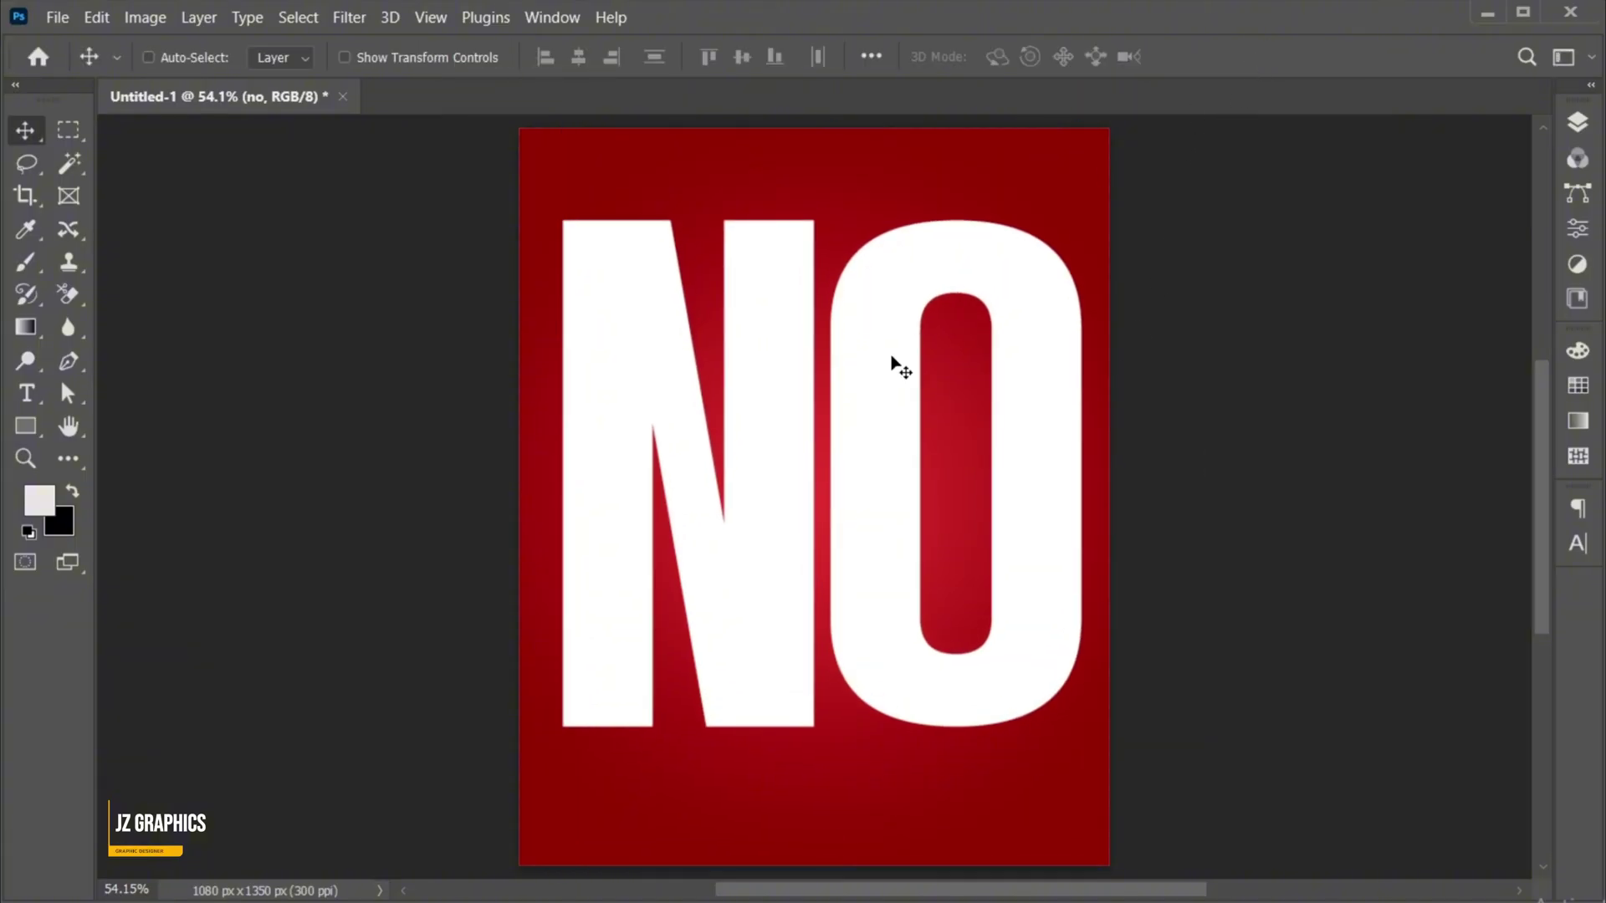
Step: Centre the NO text horizontally on the canvas and shift it slightly upward
{"action": "key", "text": "ctrl+a"}
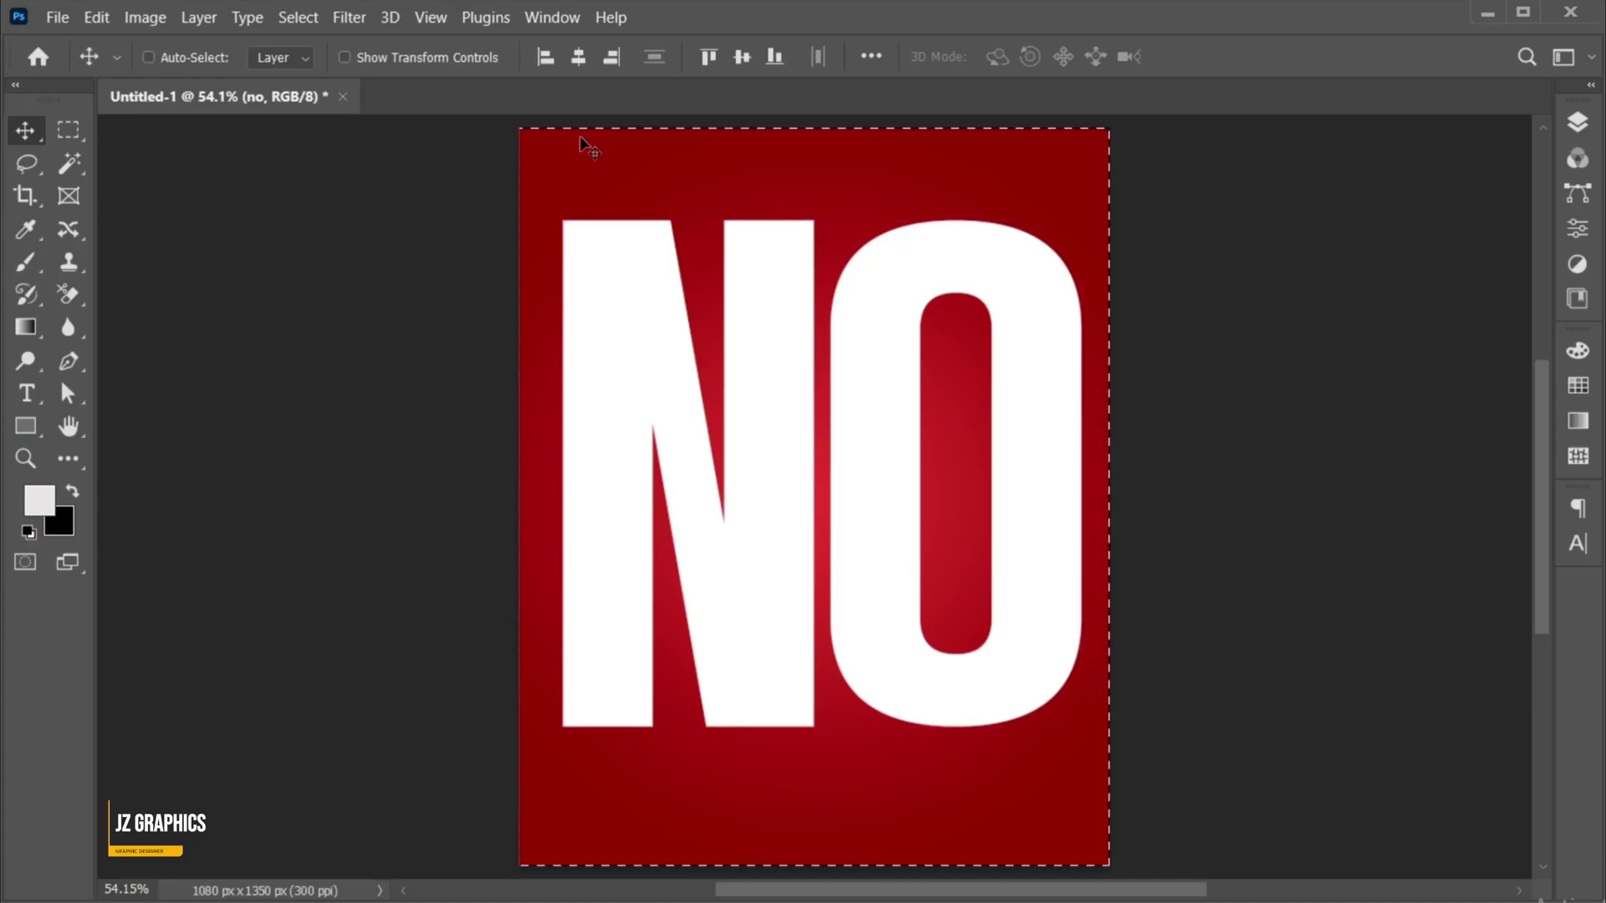
{"action": "left_click", "coordinate": [578, 56]}
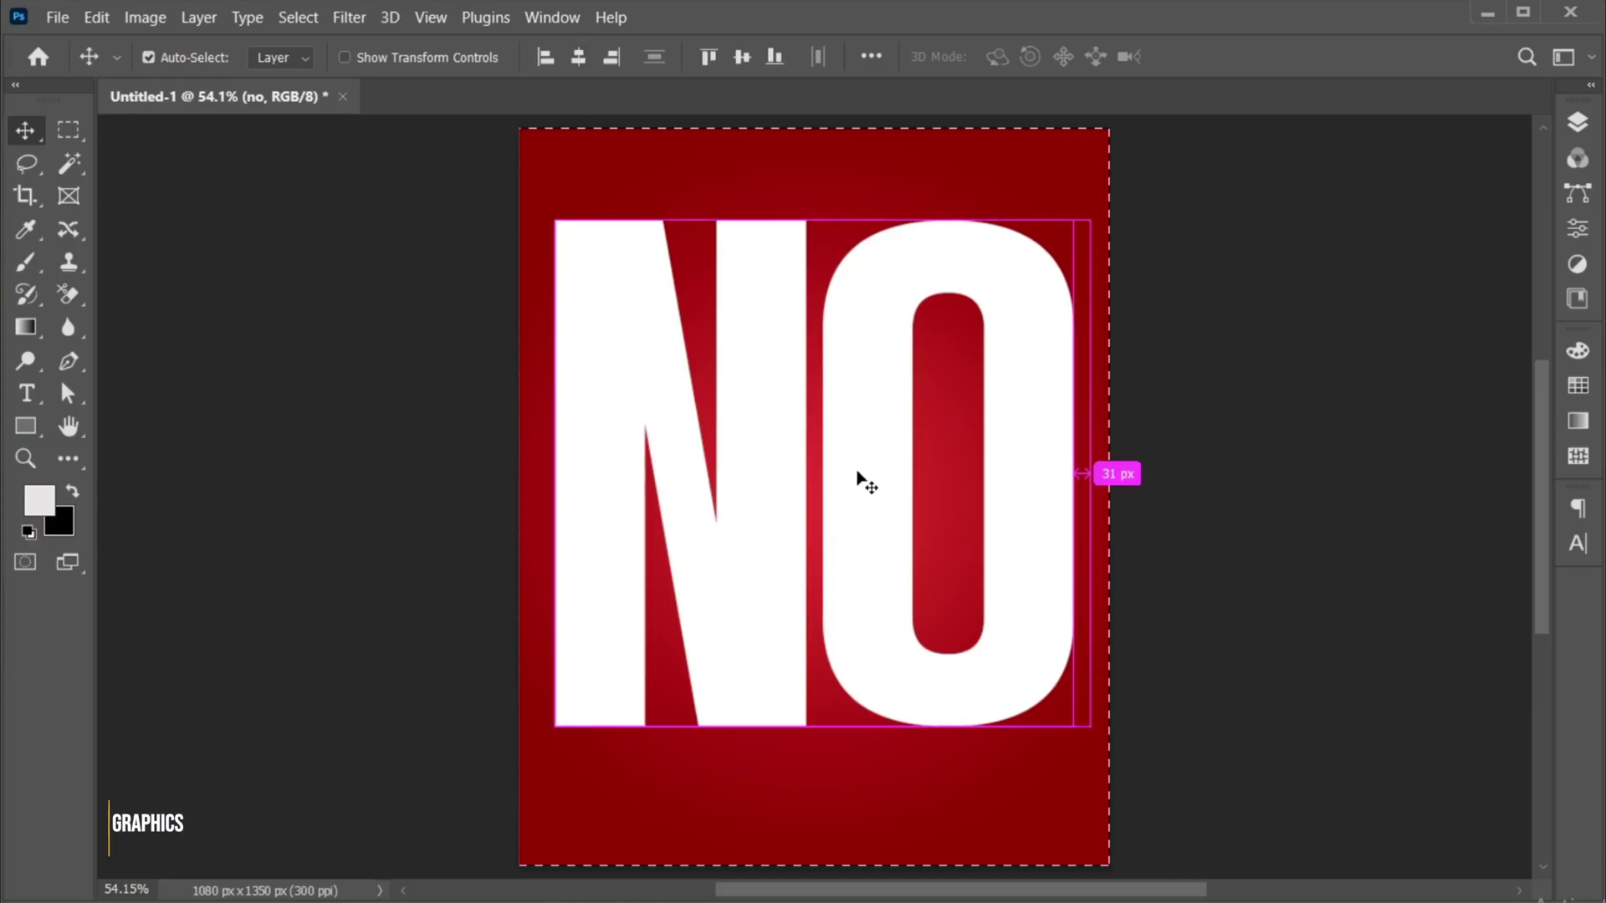
{"action": "key", "text": "ctrl+d"}
{"action": "left_click_drag", "start_coordinate": [858, 487], "coordinate": [860, 460]}
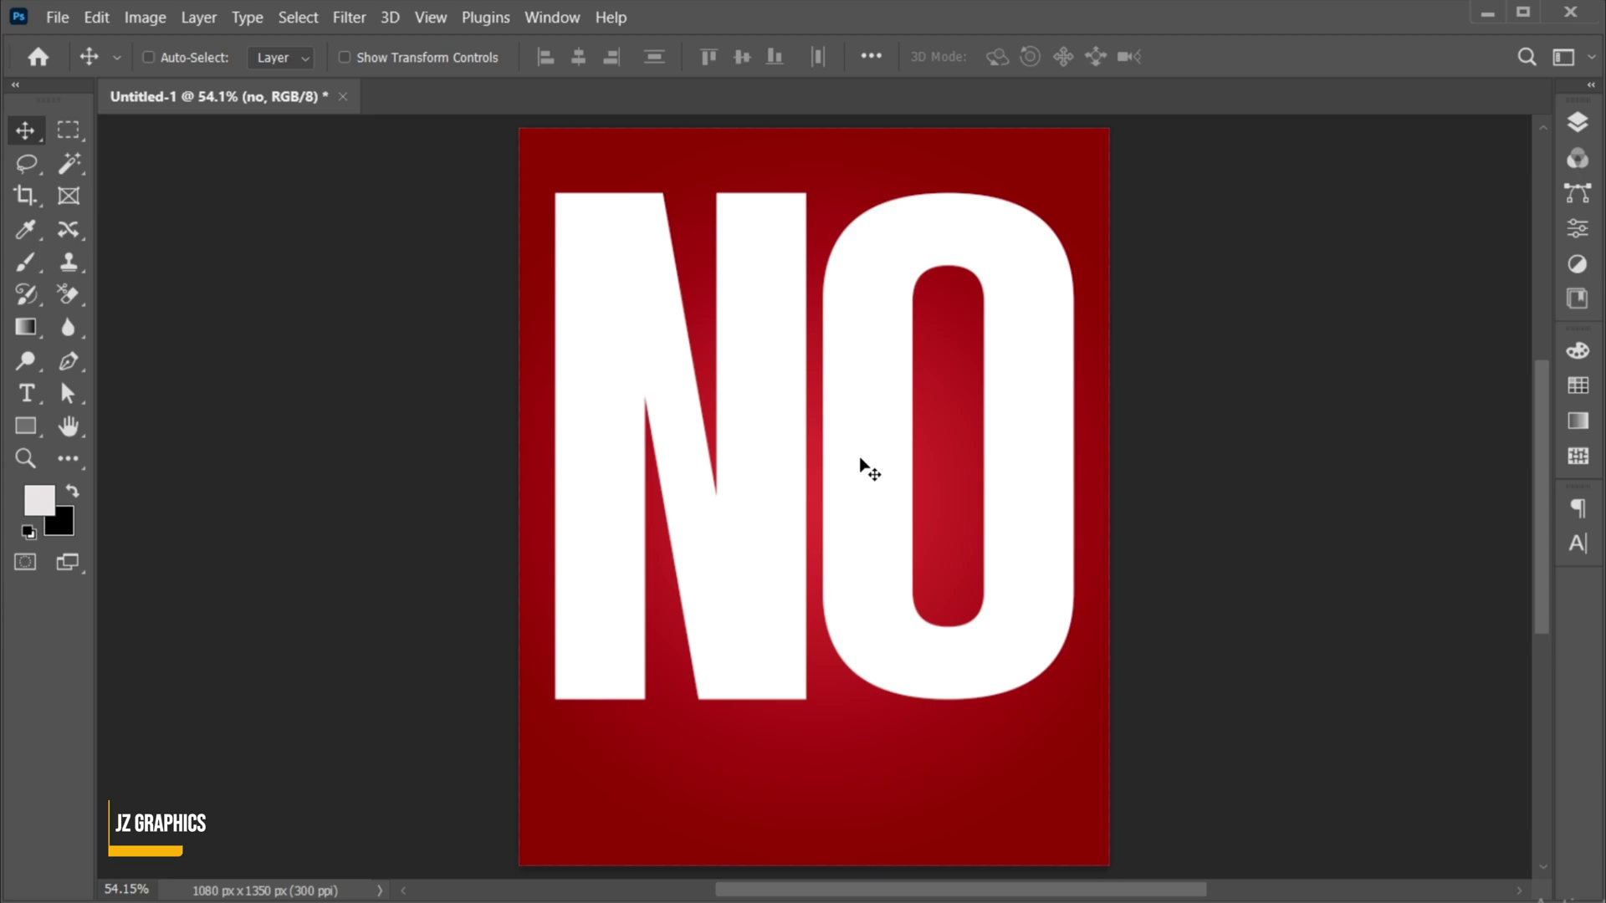
Step: Convert the NO text layer to a shape
{"action": "left_click", "coordinate": [1575, 127]}
{"action": "right_click", "coordinate": [1380, 266]}
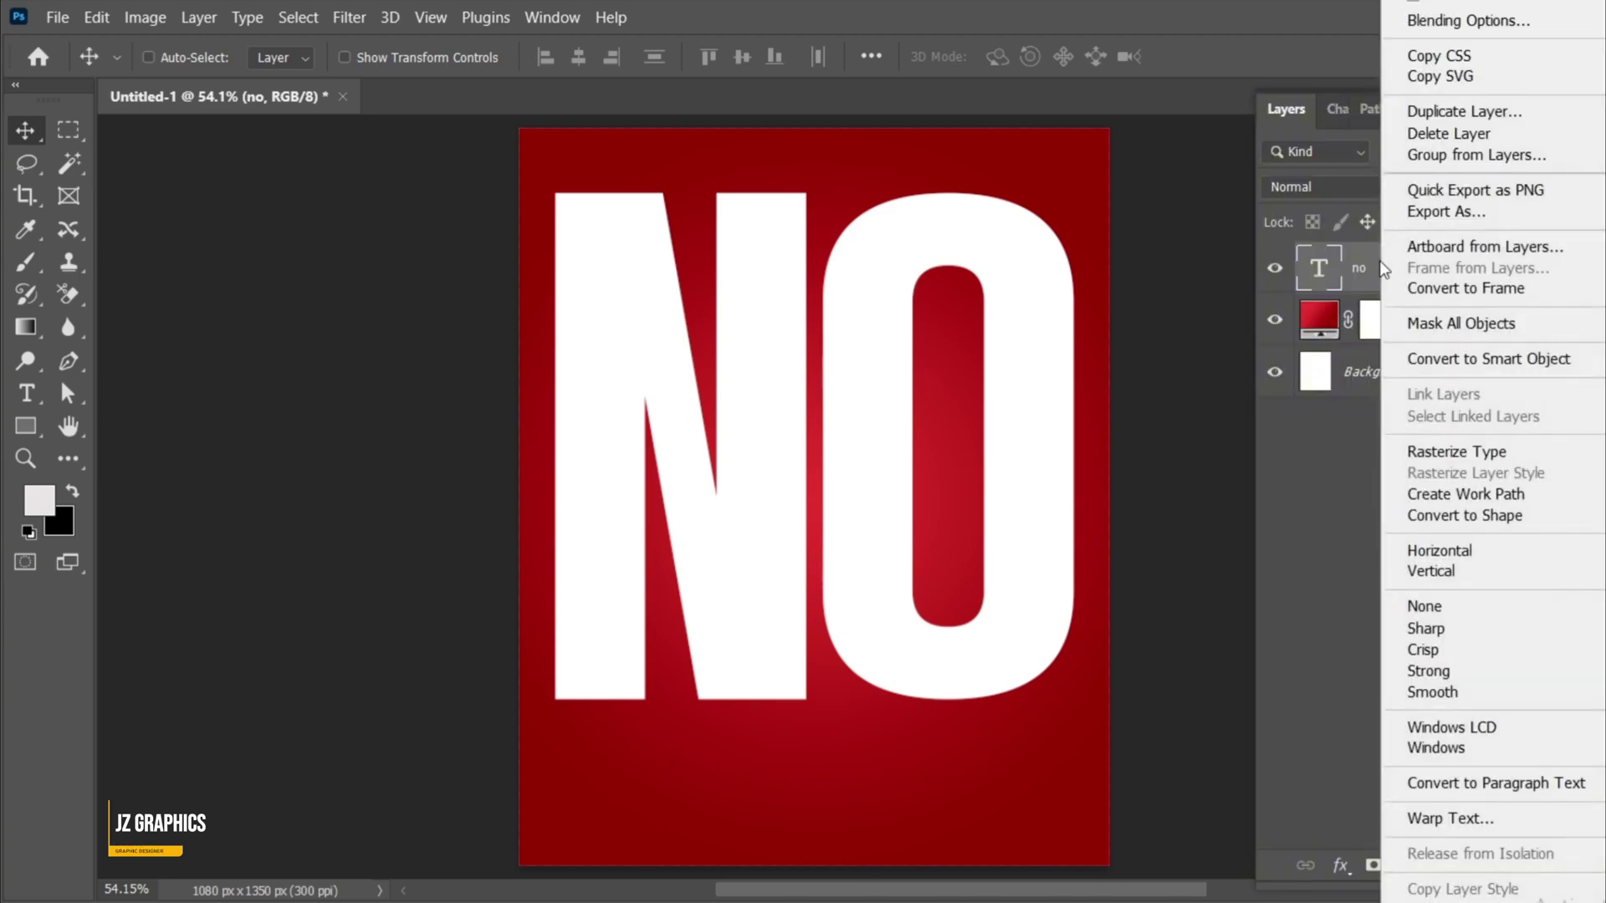
{"action": "left_click", "coordinate": [1489, 515]}
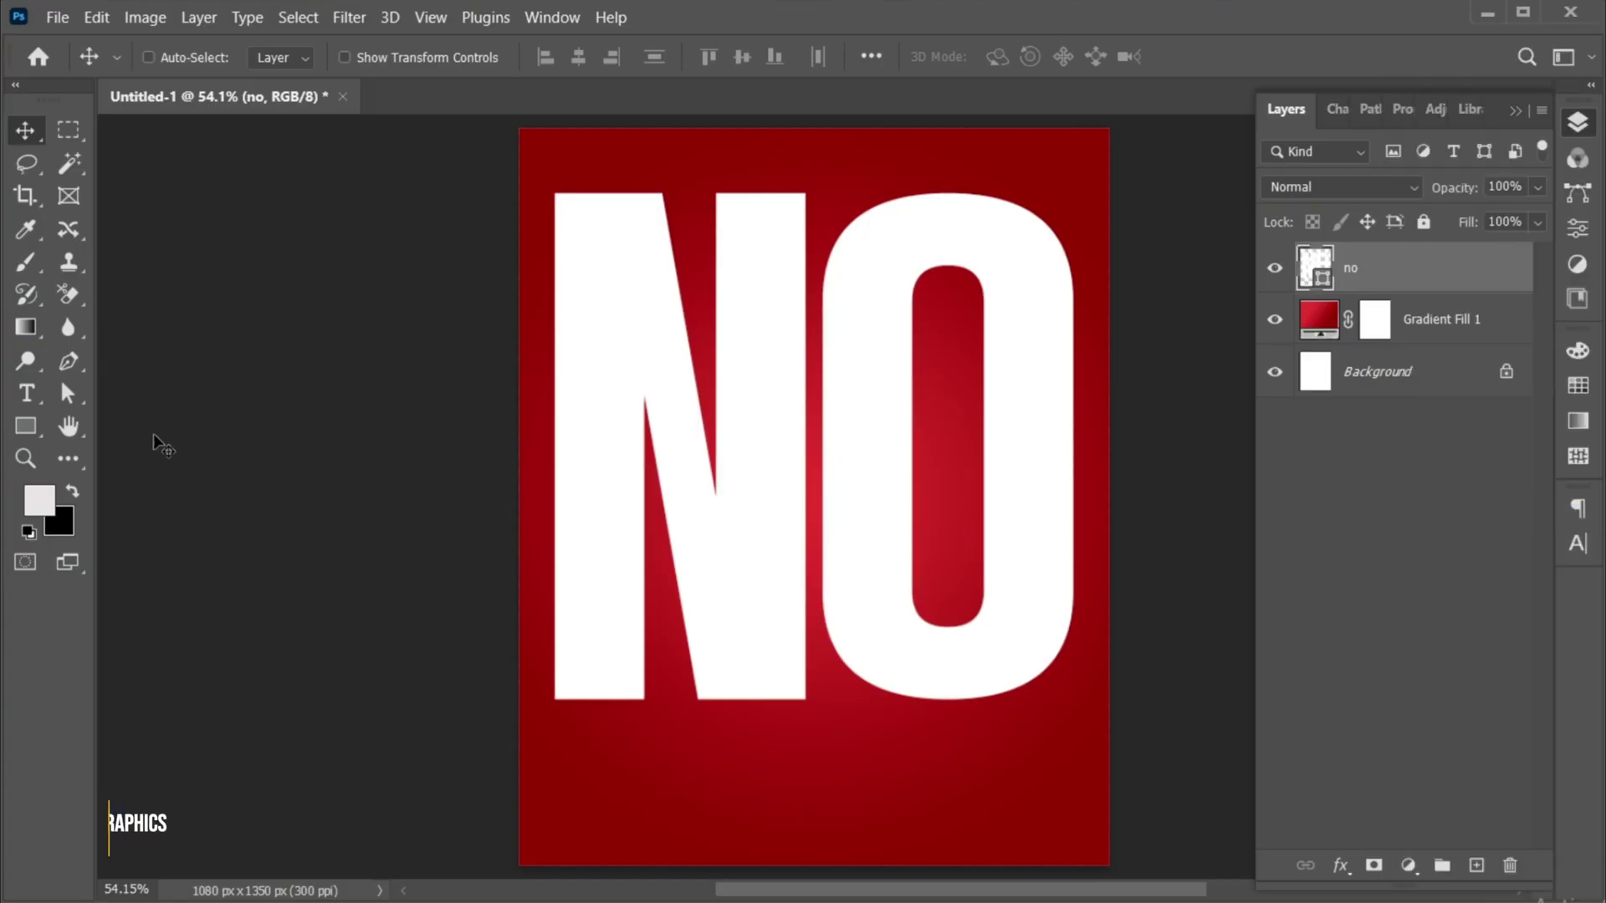
Step: Stretch both NO letters downward by moving their lower anchor points, making the shape about 989 px high
{"action": "left_click", "coordinate": [67, 393]}
{"action": "left_click", "coordinate": [193, 422]}
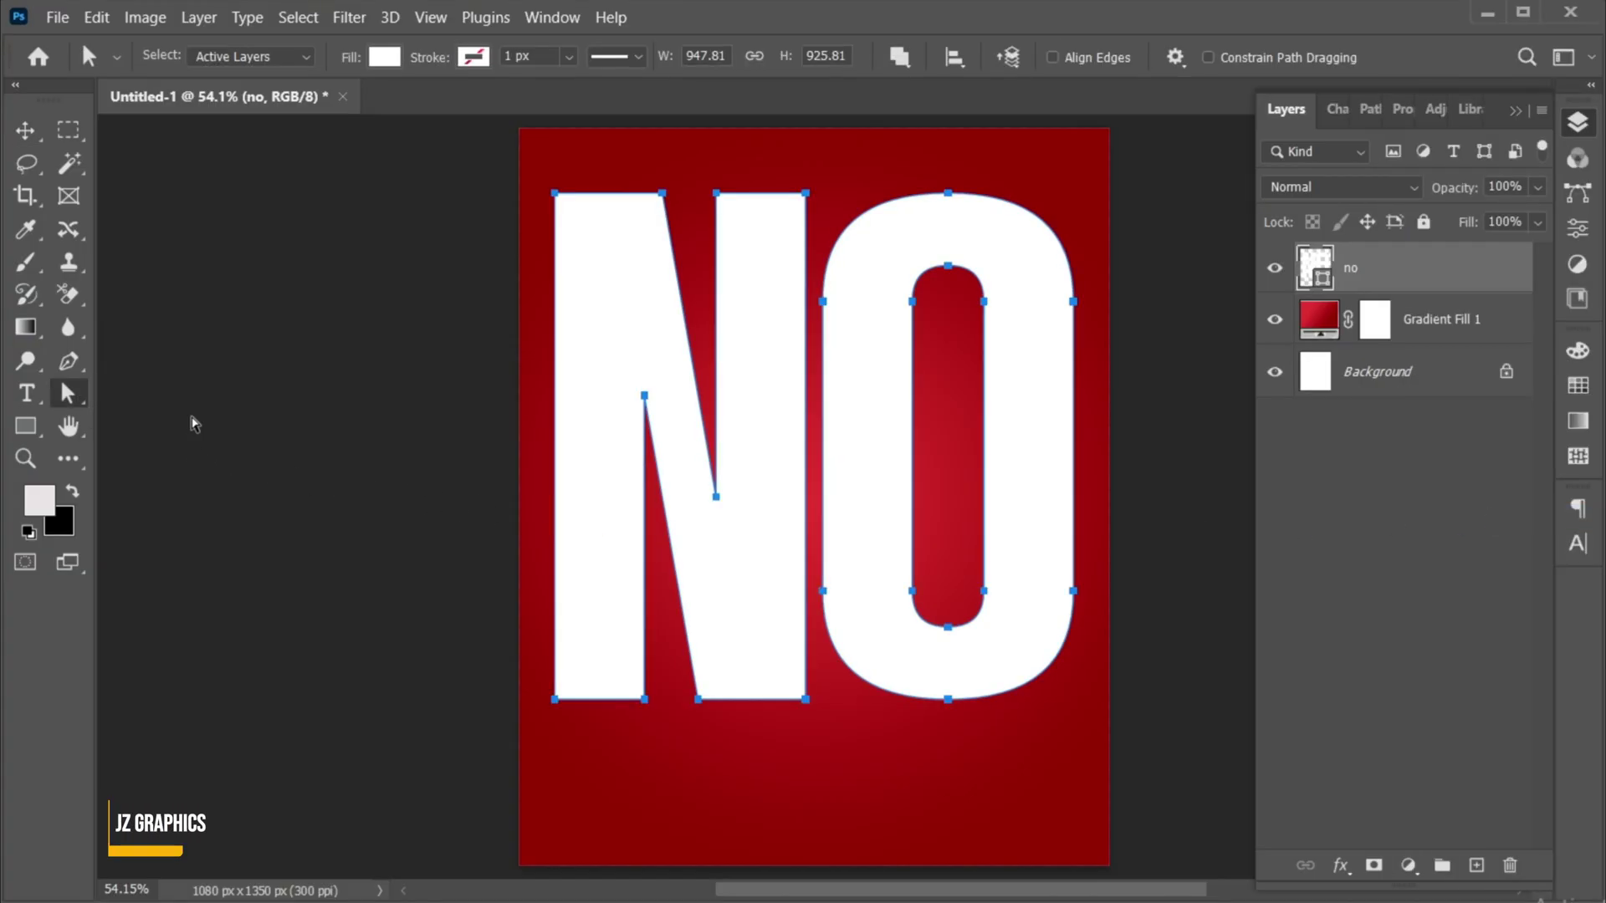
{"action": "left_click_drag", "start_coordinate": [528, 557], "coordinate": [1100, 721]}
{"action": "left_click_drag", "start_coordinate": [949, 701], "coordinate": [948, 733]}
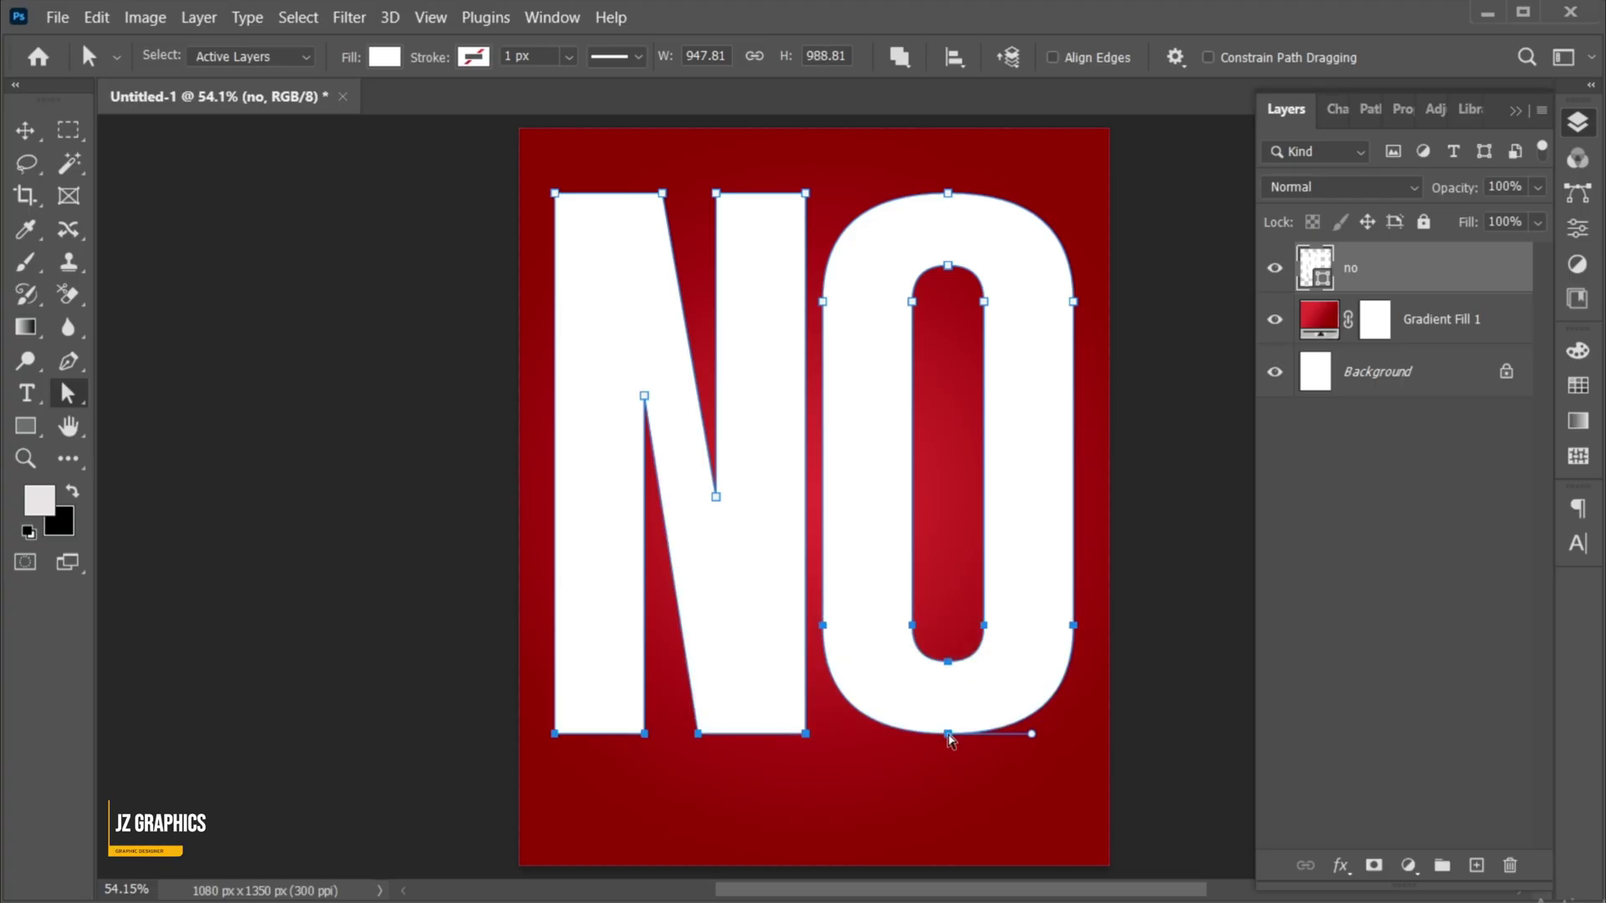
{"action": "key", "text": "Return"}
{"action": "key", "text": "v"}
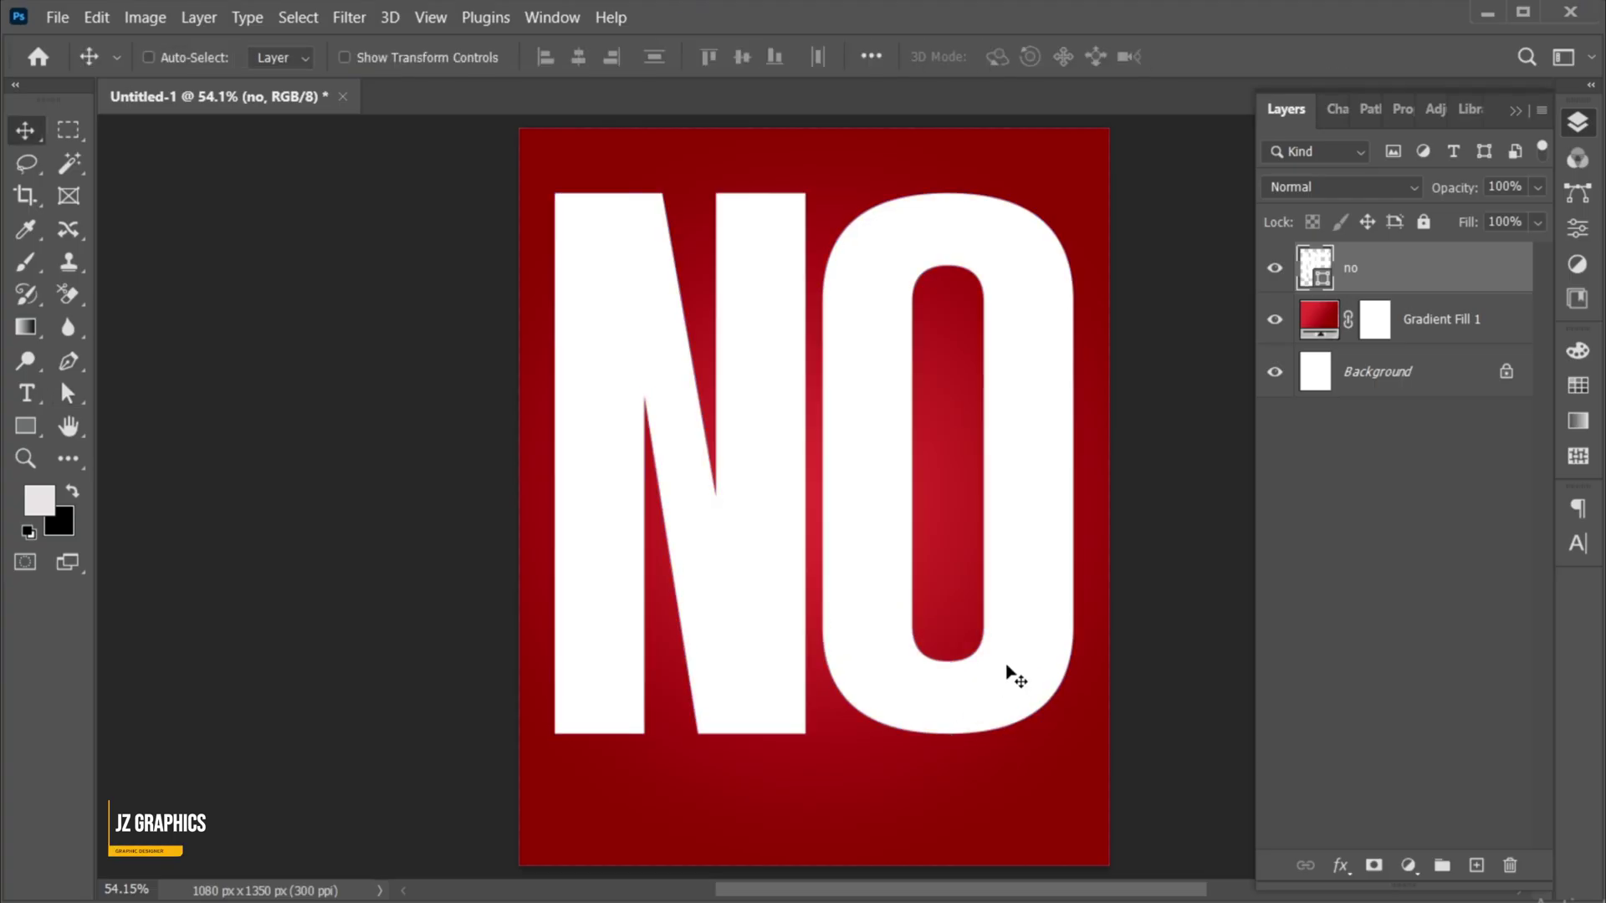
Step: Place beautiful-young-woman-wearing-professional-makeup.jpg as an embedded image above the NO shape at its default size
{"action": "left_click", "coordinate": [60, 20]}
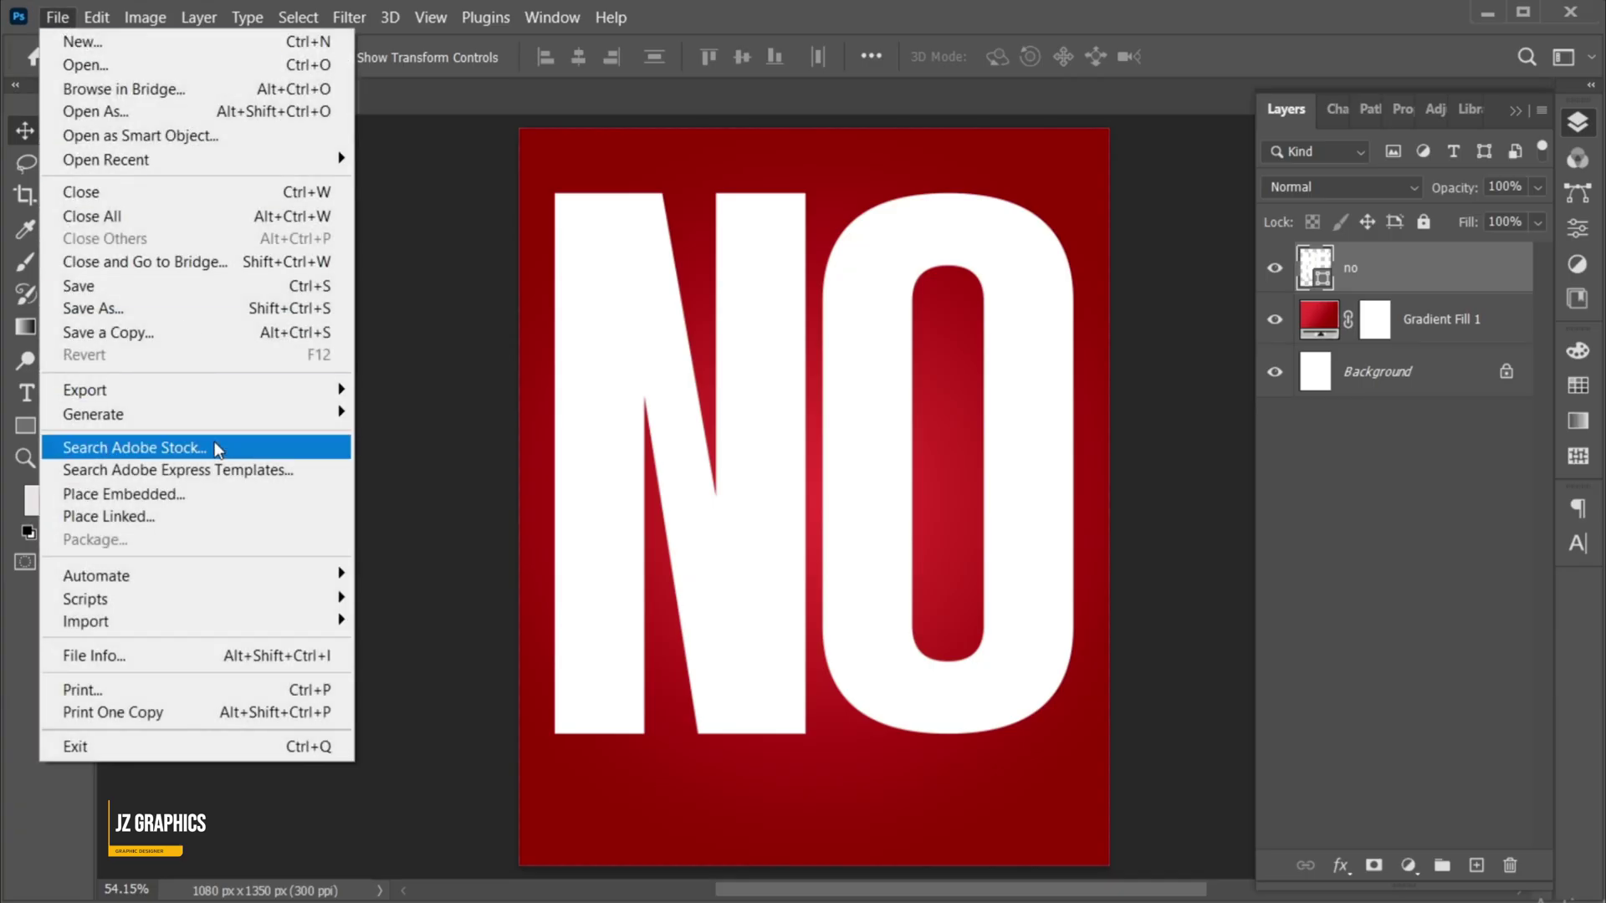
{"action": "left_click", "coordinate": [220, 489]}
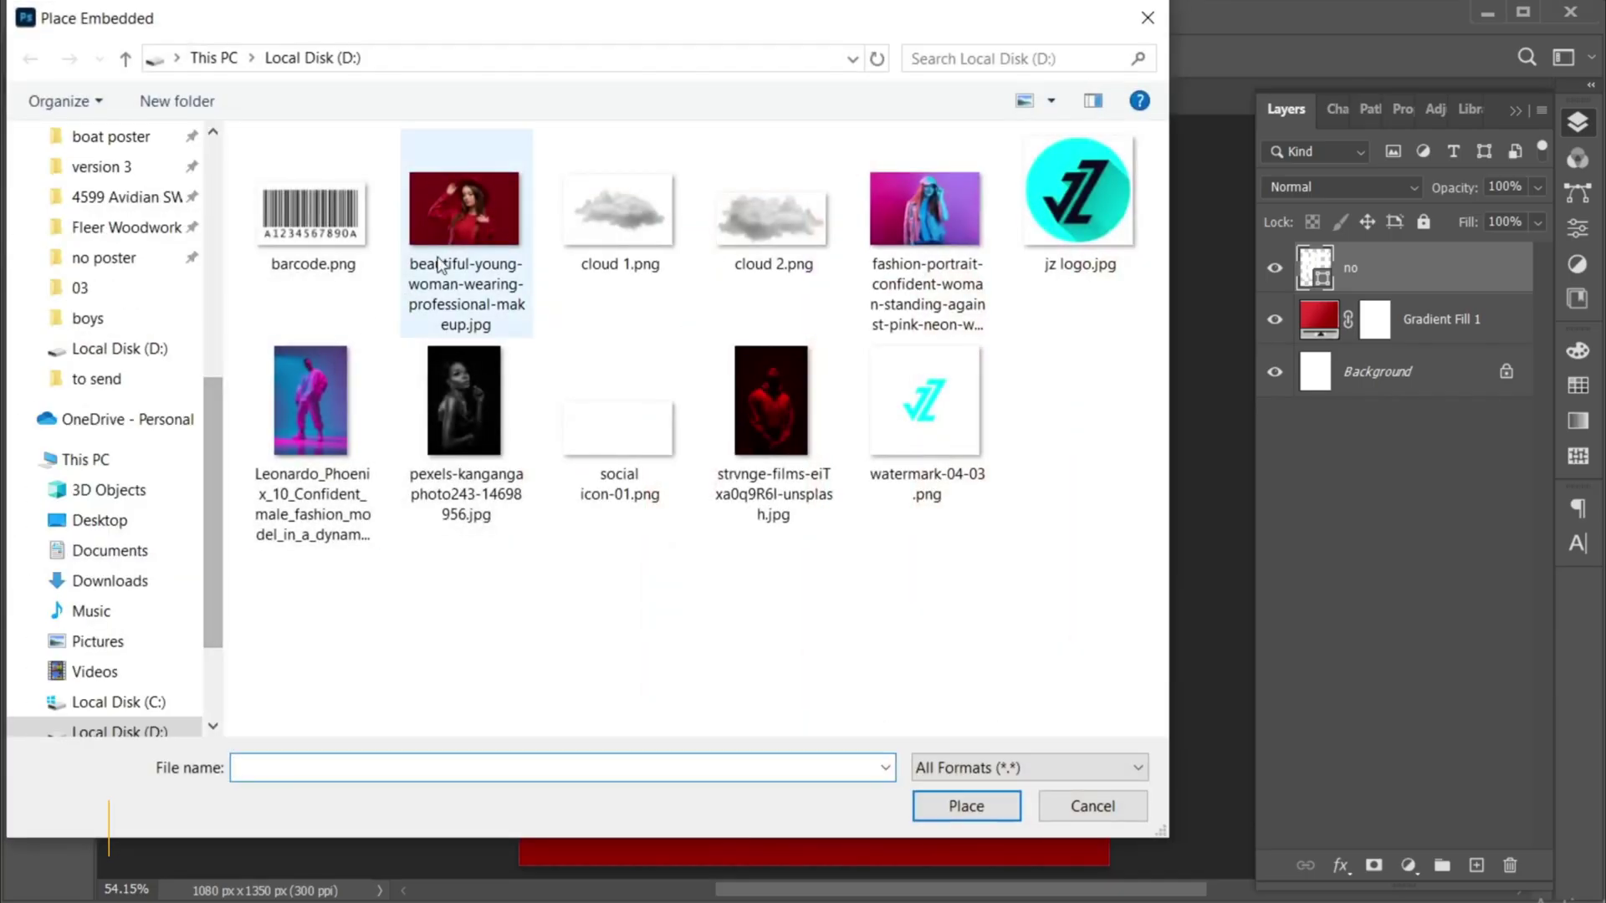
{"action": "left_click", "coordinate": [422, 285]}
{"action": "left_click", "coordinate": [959, 808]}
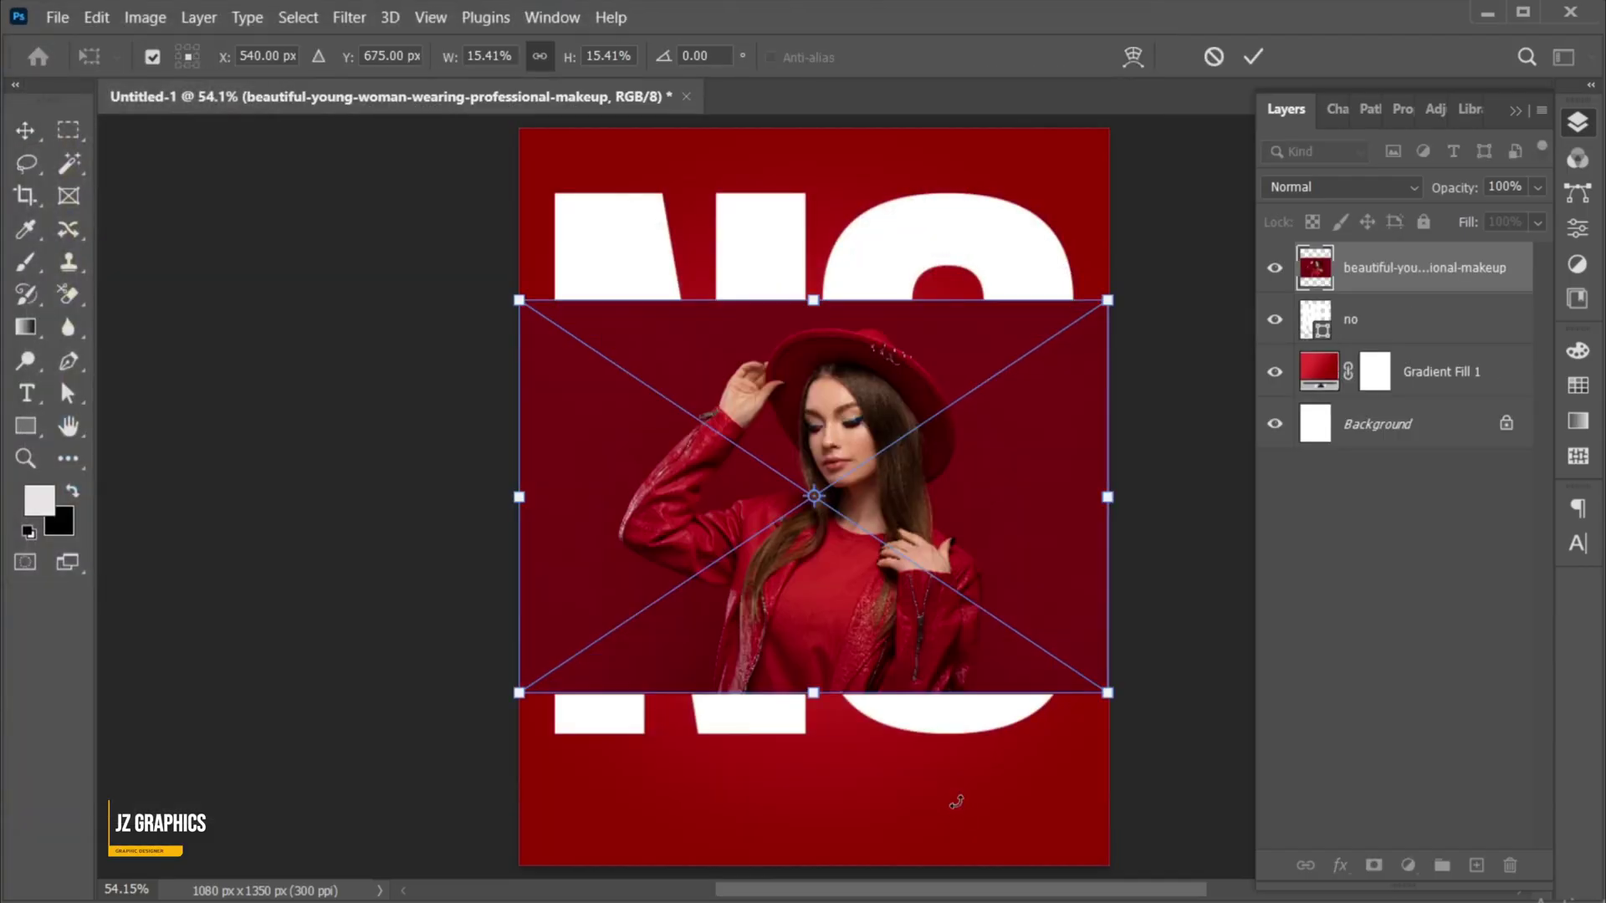
{"action": "left_click", "coordinate": [1252, 57]}
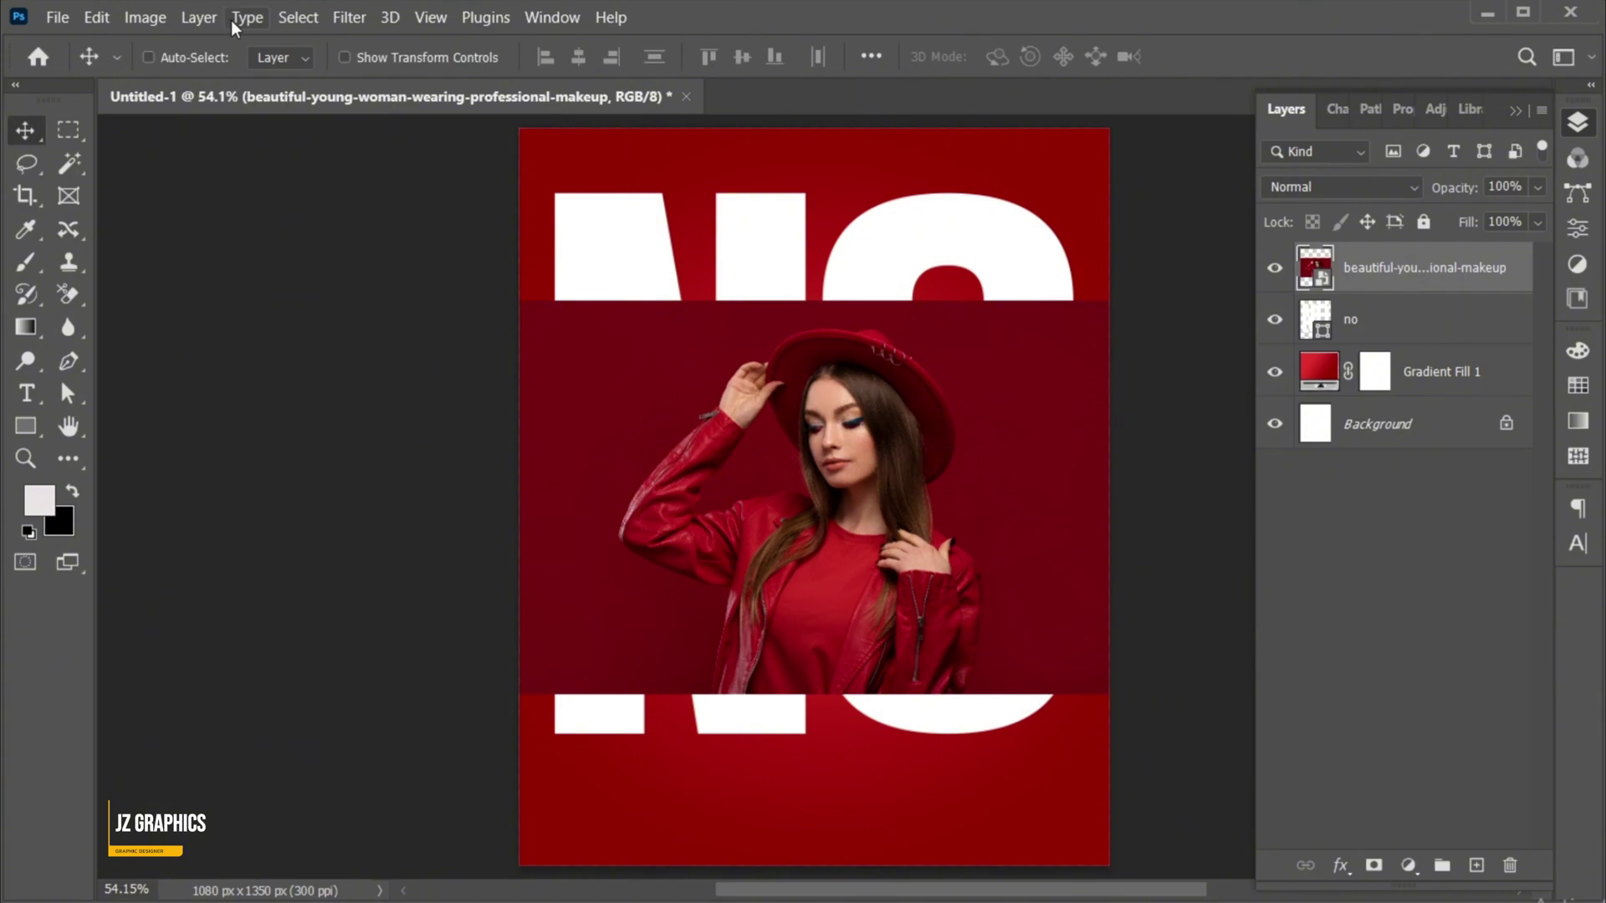
Step: Select the woman in the placed photo with automatic subject selection
{"action": "left_click", "coordinate": [290, 15]}
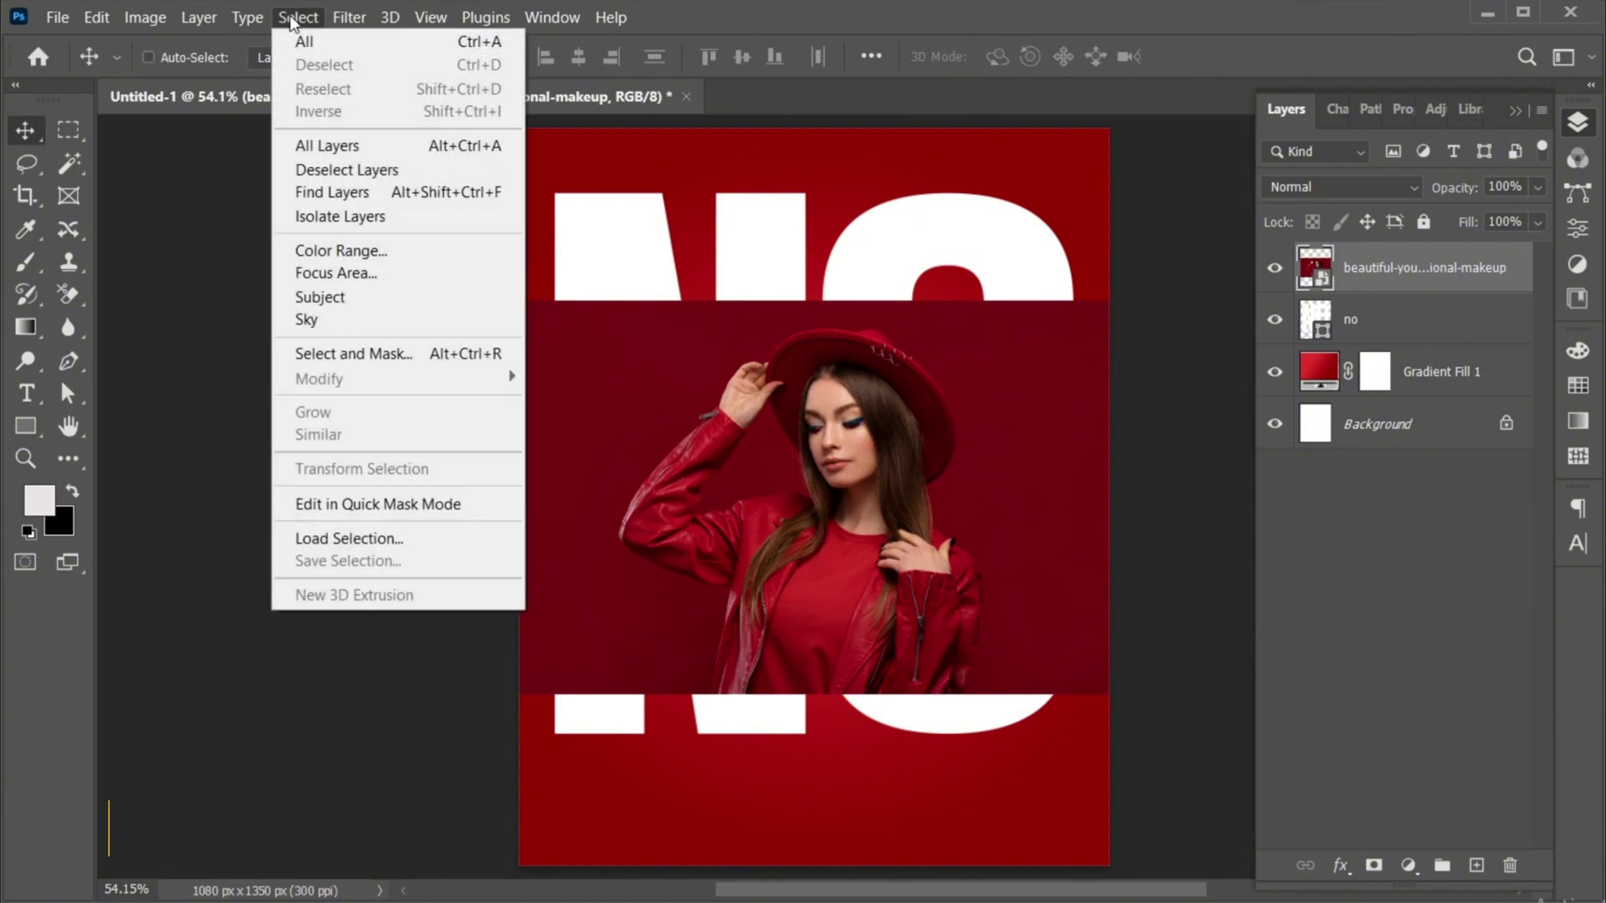
{"action": "left_click", "coordinate": [352, 304]}
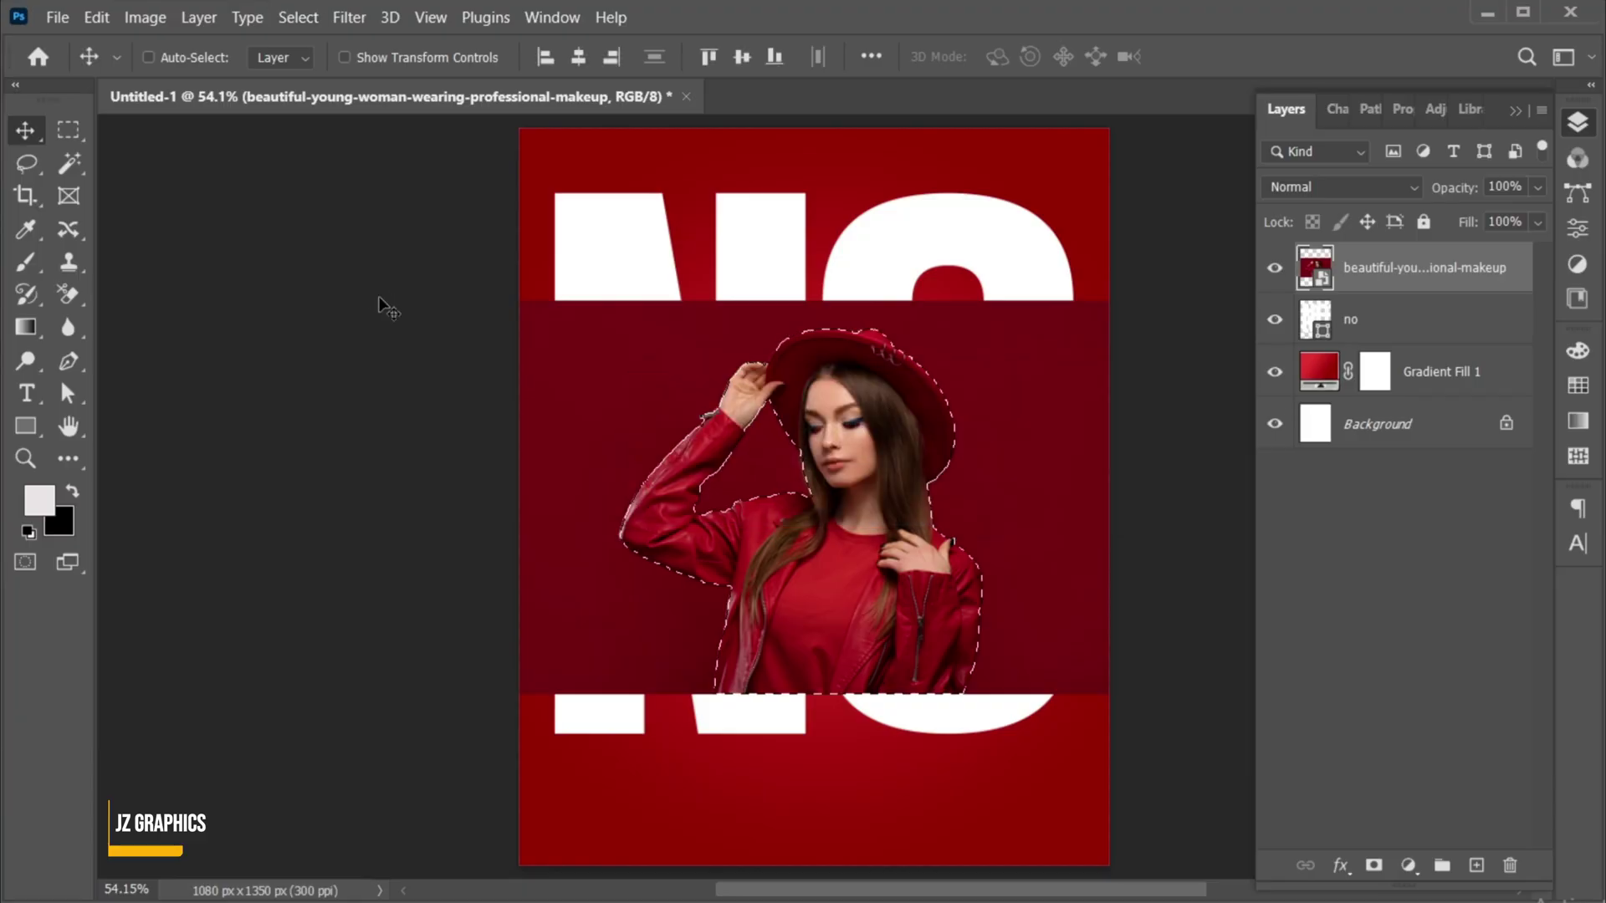
Step: Add the missed jacket edge beside the raised sleeve's cuff zipper to the selection with the Lasso tool
{"action": "key", "text": "z"}
{"action": "left_click_drag", "start_coordinate": [750, 384], "coordinate": [923, 490]}
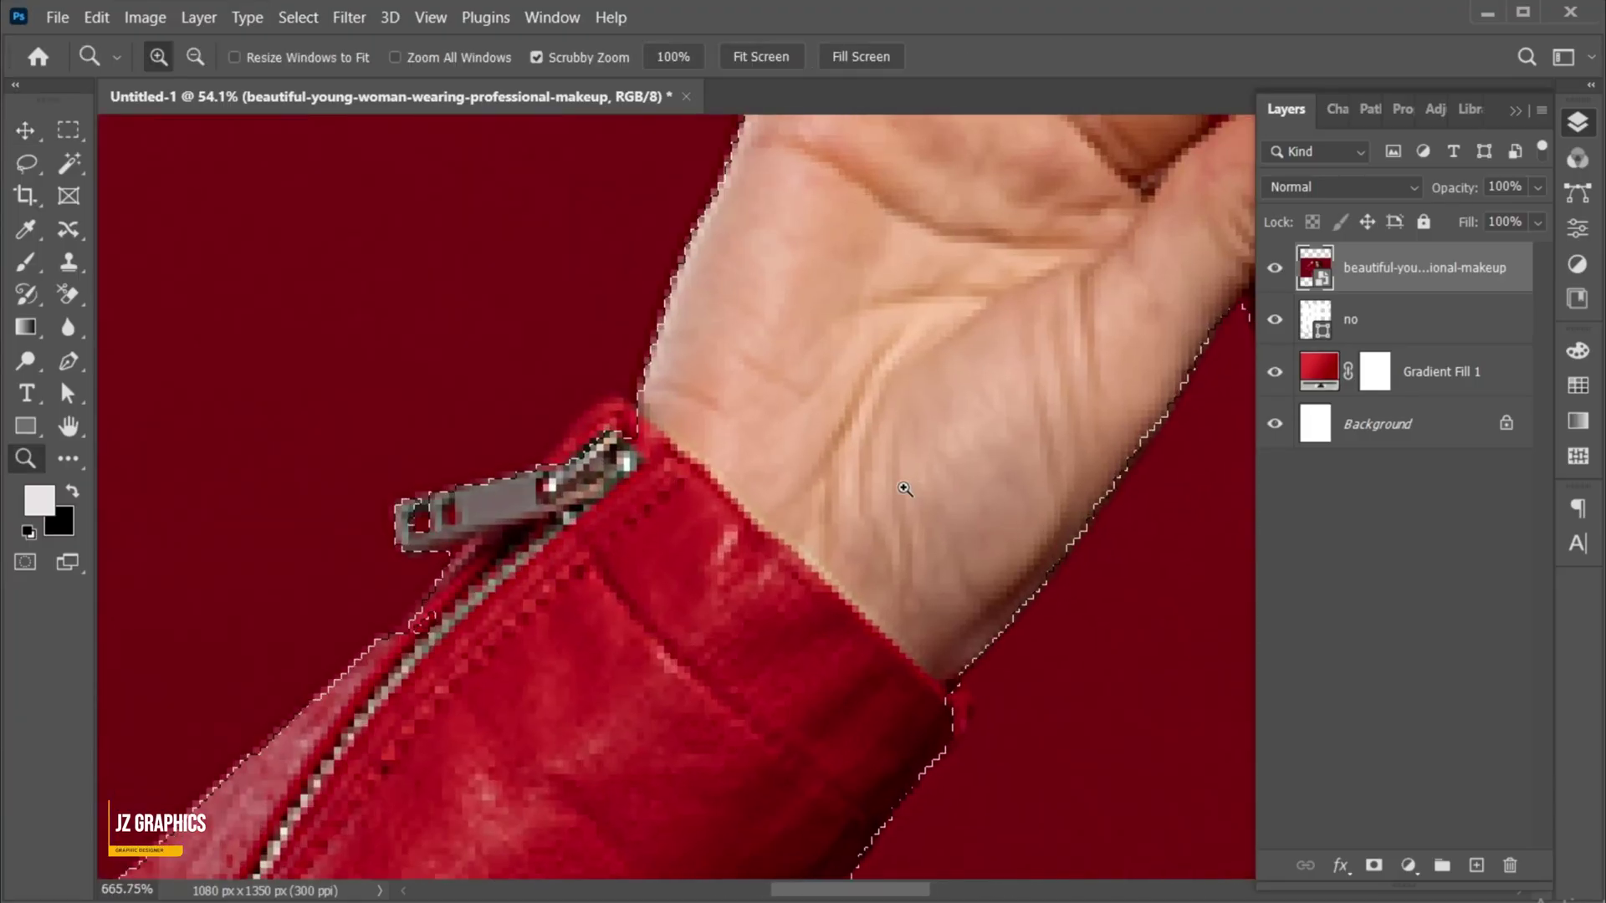
{"action": "key", "text": "v"}
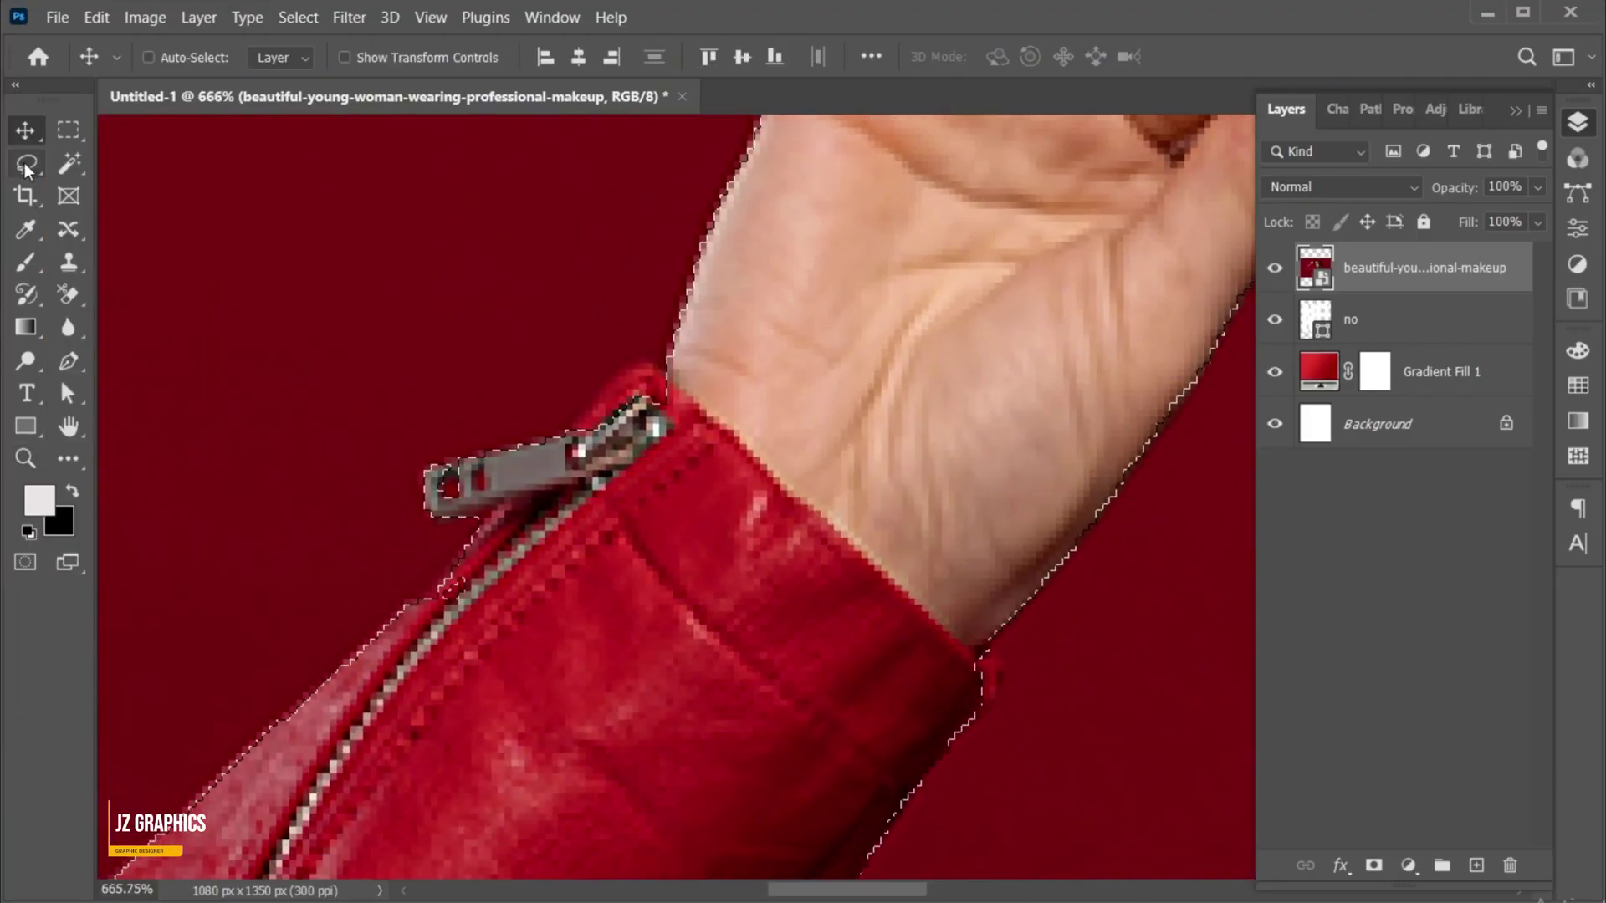
{"action": "left_click", "coordinate": [28, 164]}
{"action": "left_click", "coordinate": [190, 56]}
{"action": "mouse_move", "coordinate": [414, 610]}
{"action": "left_mouse_down"}
{"action": "mouse_move", "coordinate": [466, 568]}
{"action": "mouse_move", "coordinate": [468, 615]}
{"action": "left_mouse_up"}
Step: Examine the selection outline along the hat, the hand on the shoulder and the jacket edges
{"action": "scroll", "coordinate": [477, 502], "scroll_direction": "down", "scroll_amount": 3}
{"action": "key", "text": "z"}
{"action": "mouse_move", "coordinate": [1058, 128]}
{"action": "left_mouse_down"}
{"action": "mouse_move", "coordinate": [767, 409]}
{"action": "mouse_move", "coordinate": [793, 405]}
{"action": "mouse_move", "coordinate": [906, 294]}
{"action": "left_mouse_up"}
{"action": "left_click_drag", "start_coordinate": [1034, 452], "coordinate": [941, 452]}
{"action": "mouse_move", "coordinate": [992, 343]}
{"action": "left_mouse_down"}
{"action": "mouse_move", "coordinate": [699, 352]}
{"action": "mouse_move", "coordinate": [535, 304]}
{"action": "left_mouse_up"}
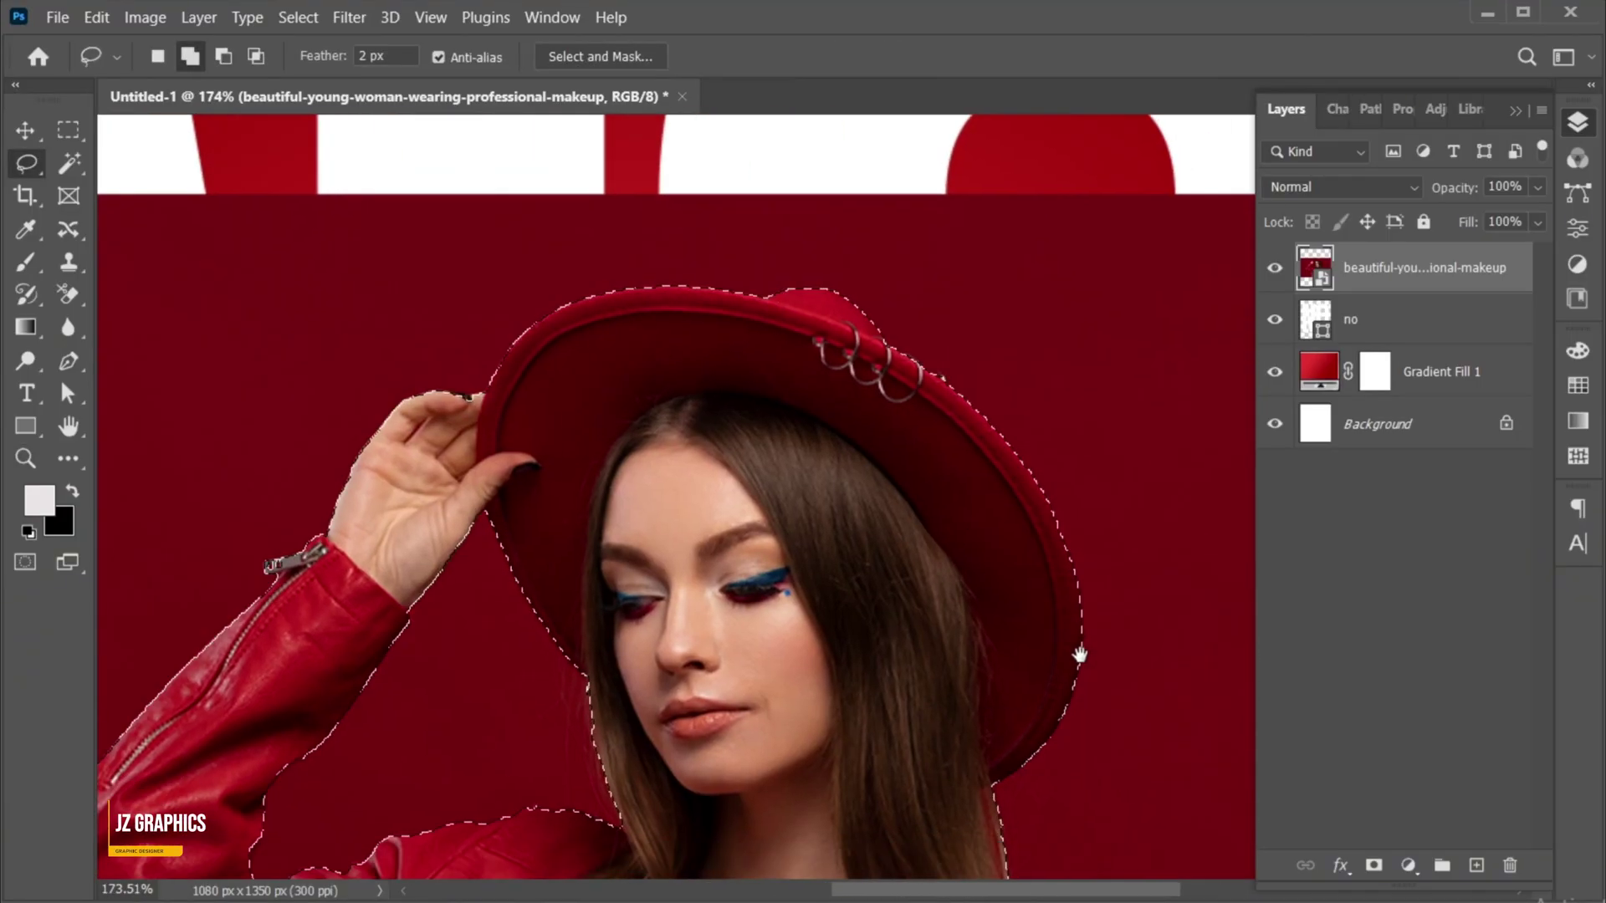
{"action": "left_click_drag", "start_coordinate": [1080, 655], "coordinate": [1057, 514]}
{"action": "left_click_drag", "start_coordinate": [1093, 795], "coordinate": [1054, 448]}
{"action": "left_click_drag", "start_coordinate": [1069, 519], "coordinate": [1194, 520]}
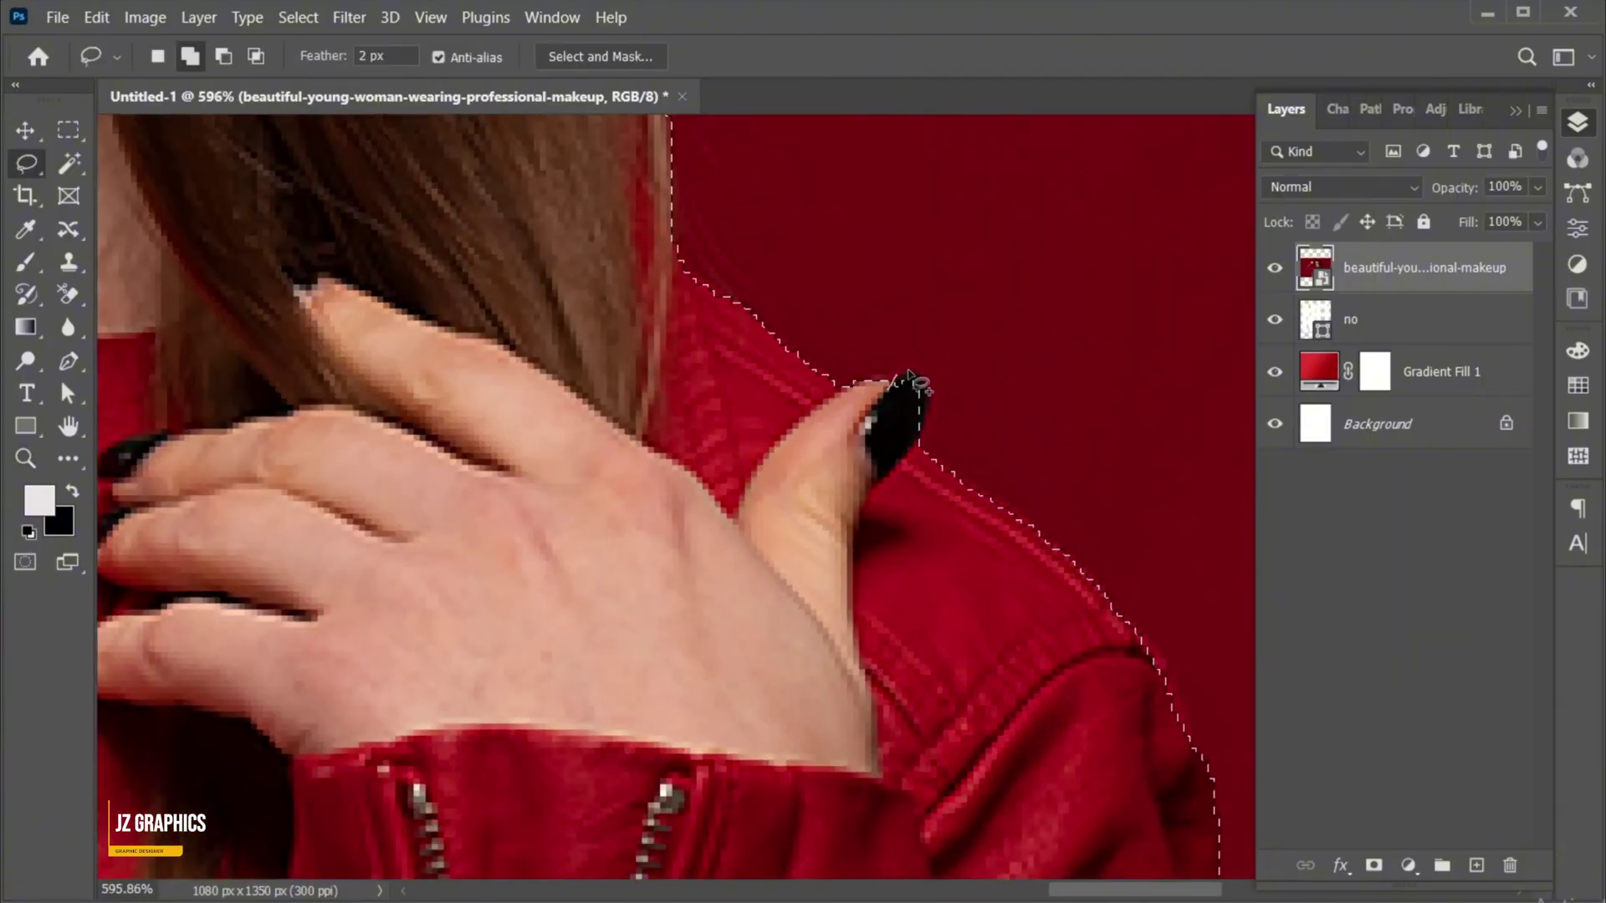
{"action": "left_click_drag", "start_coordinate": [955, 568], "coordinate": [868, 566]}
{"action": "left_click_drag", "start_coordinate": [657, 505], "coordinate": [758, 324]}
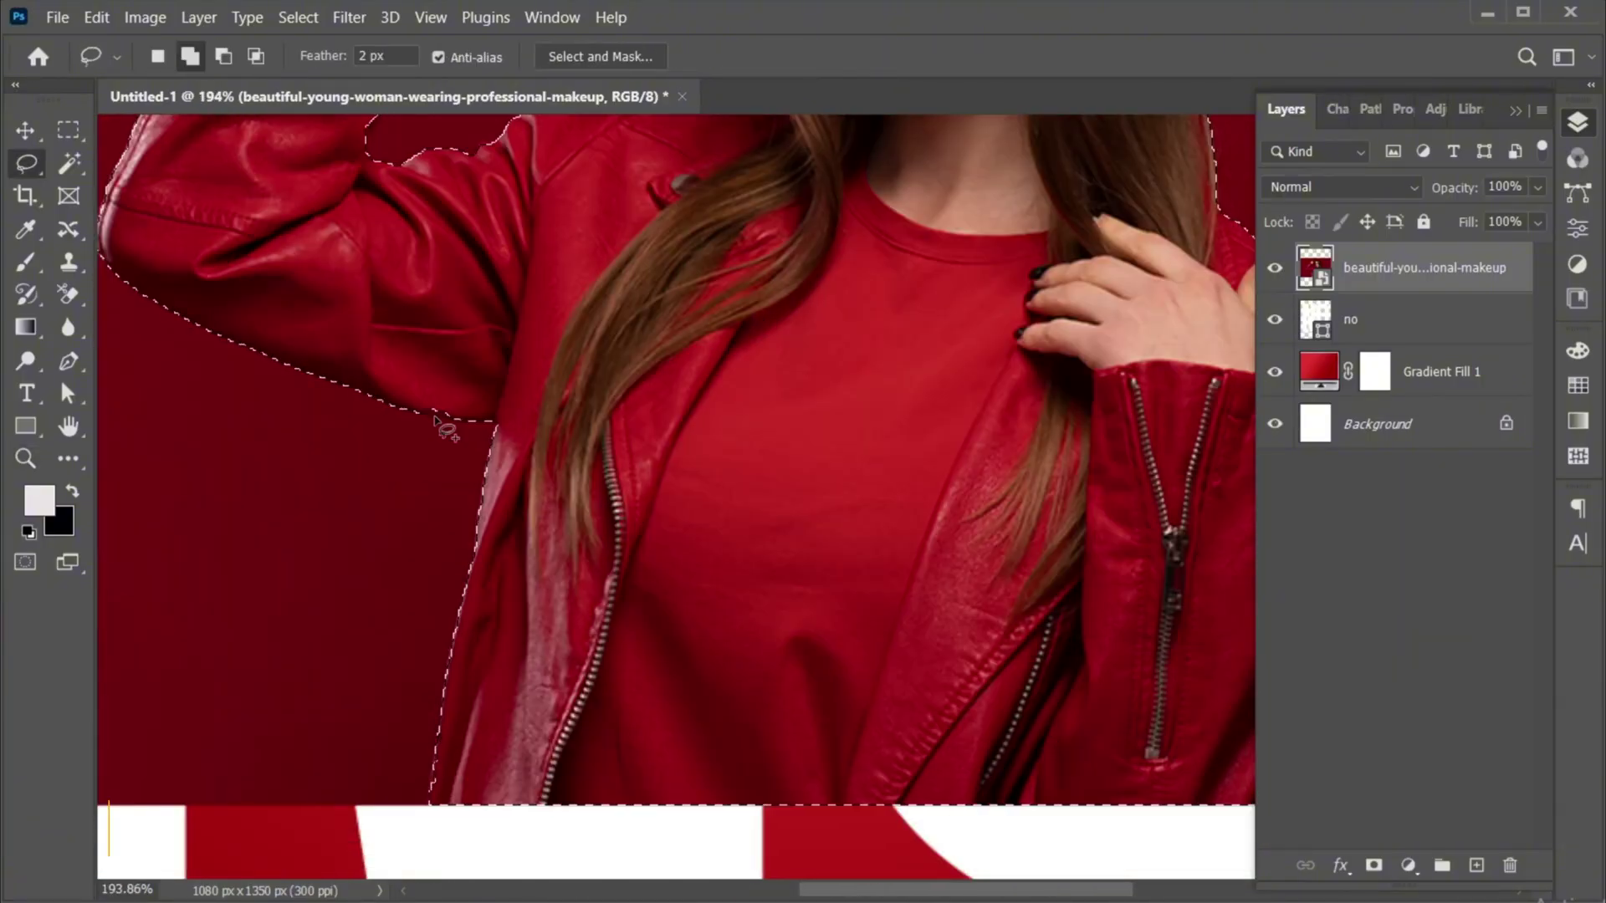
{"action": "left_click_drag", "start_coordinate": [402, 422], "coordinate": [469, 432]}
{"action": "key", "text": "l"}
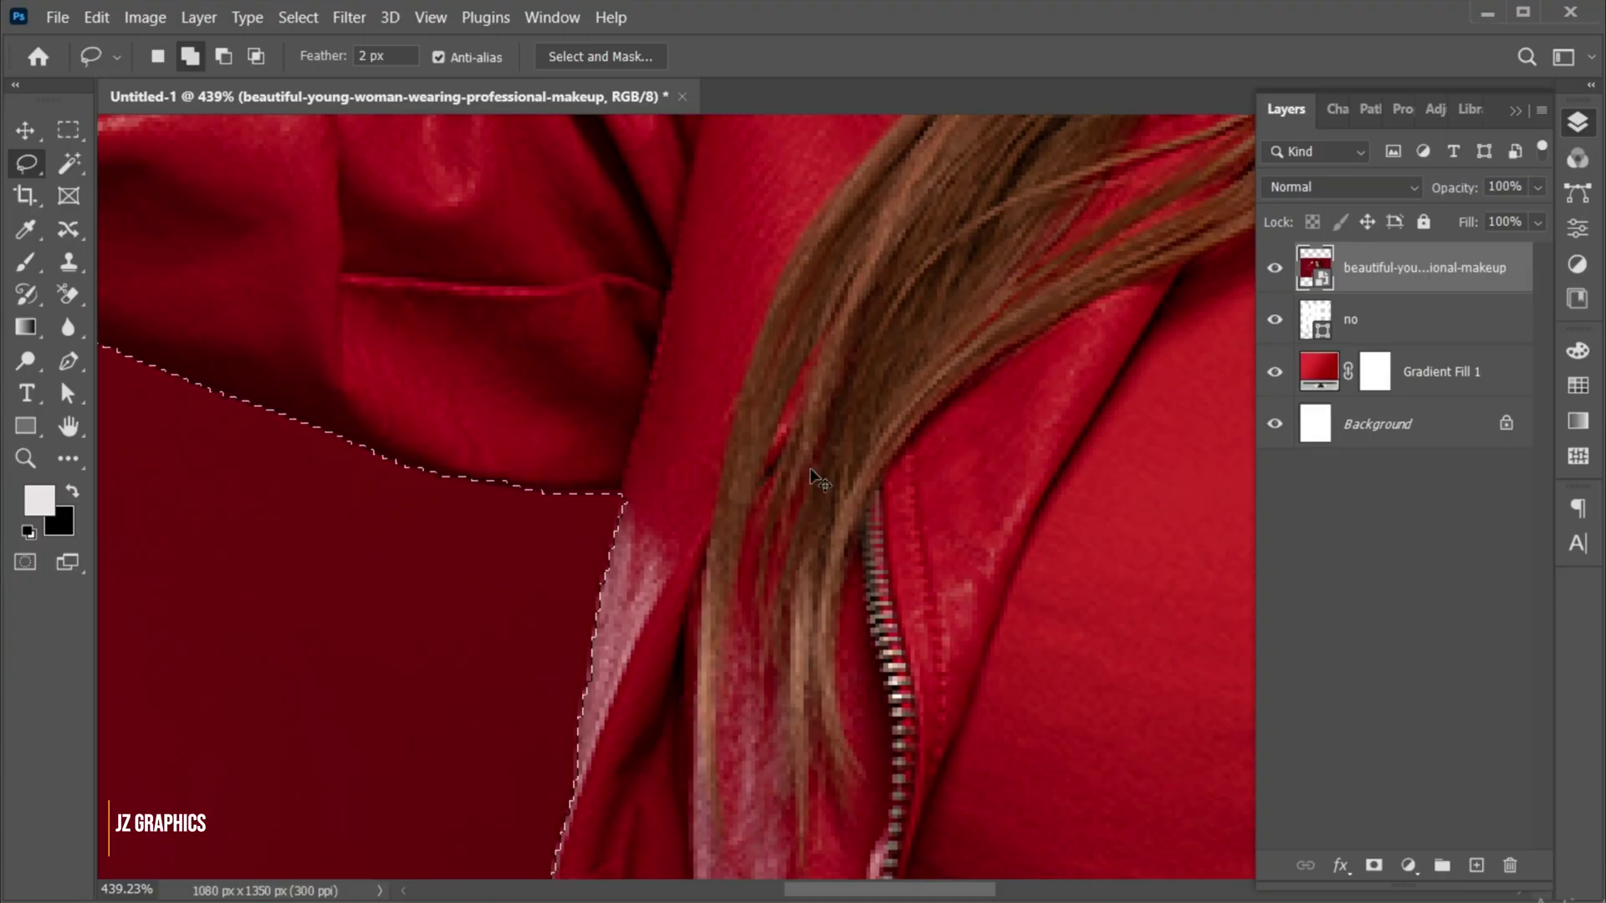
Step: Turn the selection into a layer mask on the photo so that only the woman remains
{"action": "key", "text": "ctrl+0"}
{"action": "key", "text": "v"}
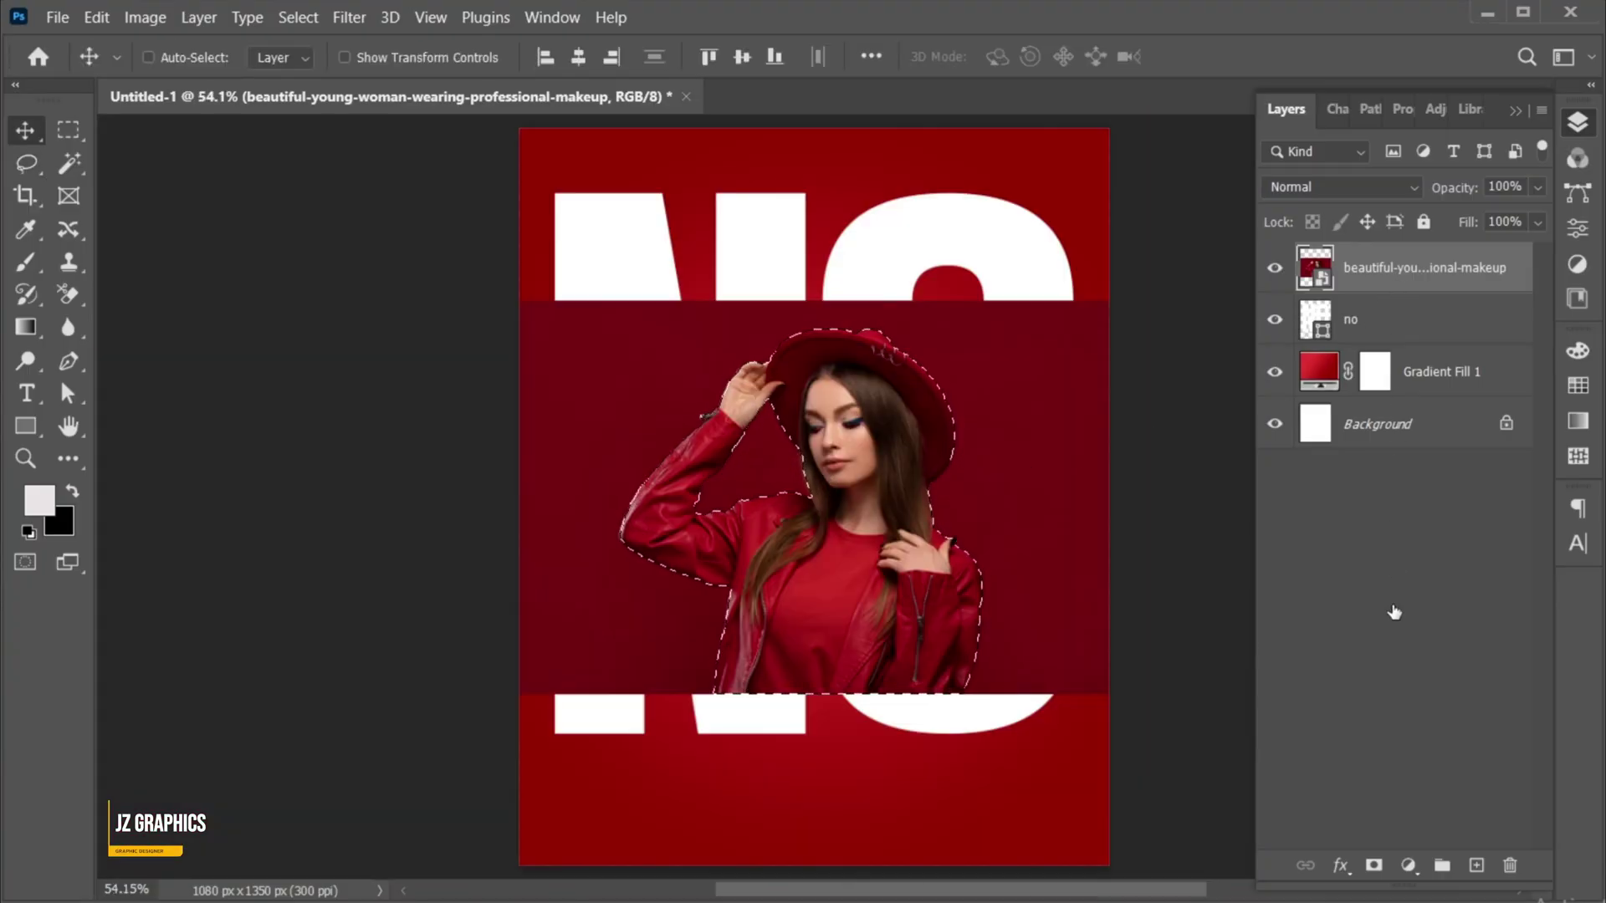
{"action": "left_click", "coordinate": [1375, 864]}
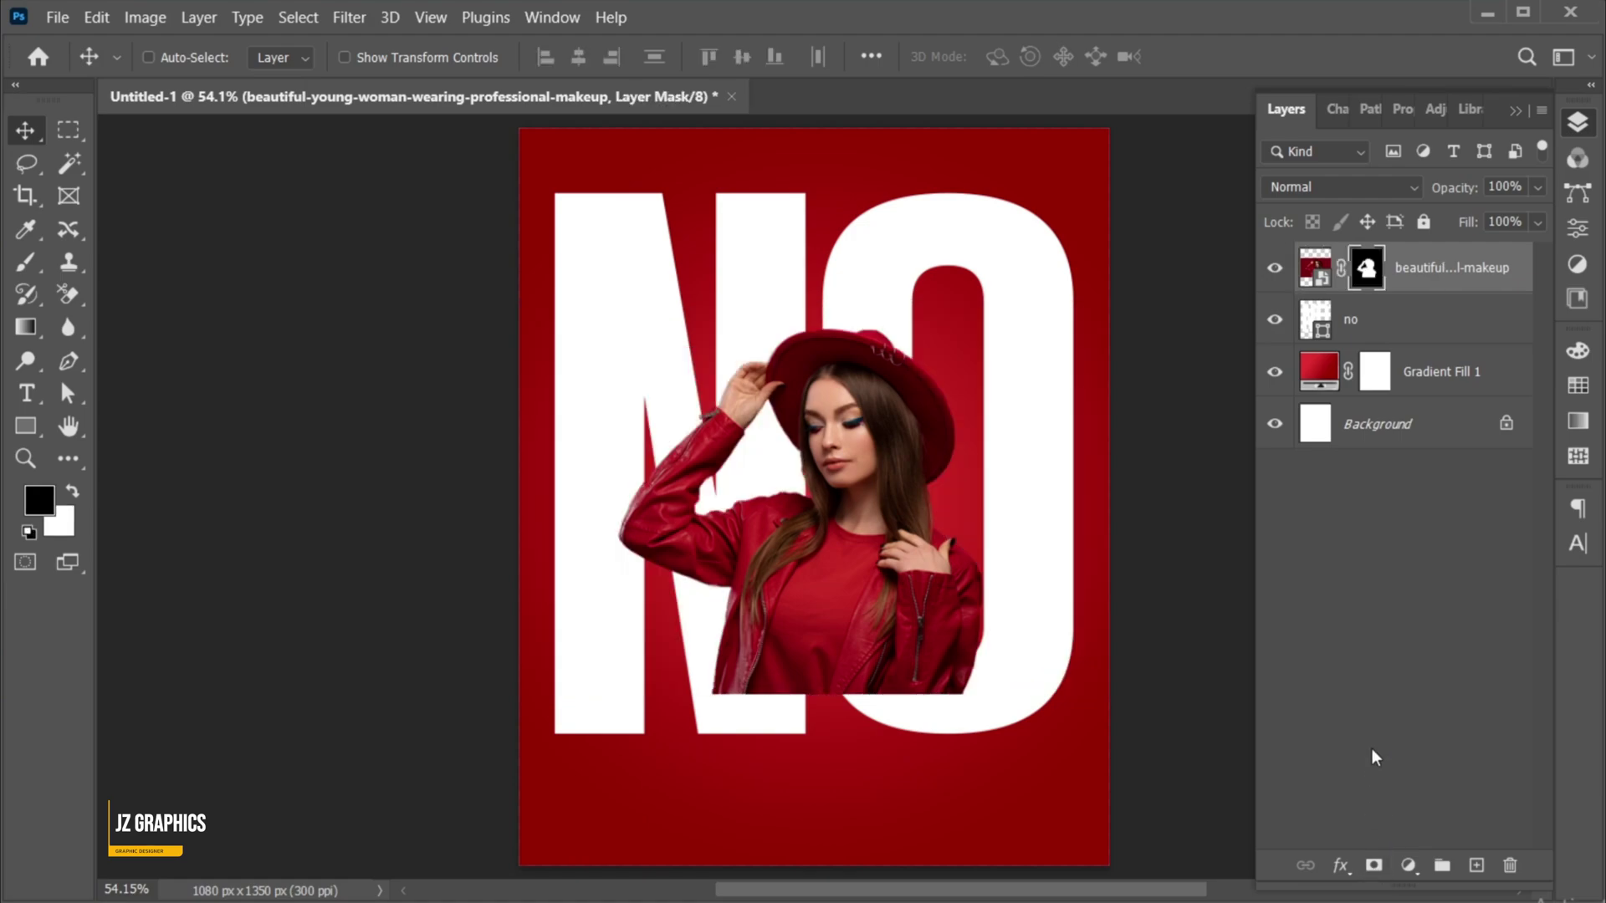
Step: Flip the masked woman horizontally and move her down to the lower edge of the NO letters
{"action": "left_click", "coordinate": [1315, 268]}
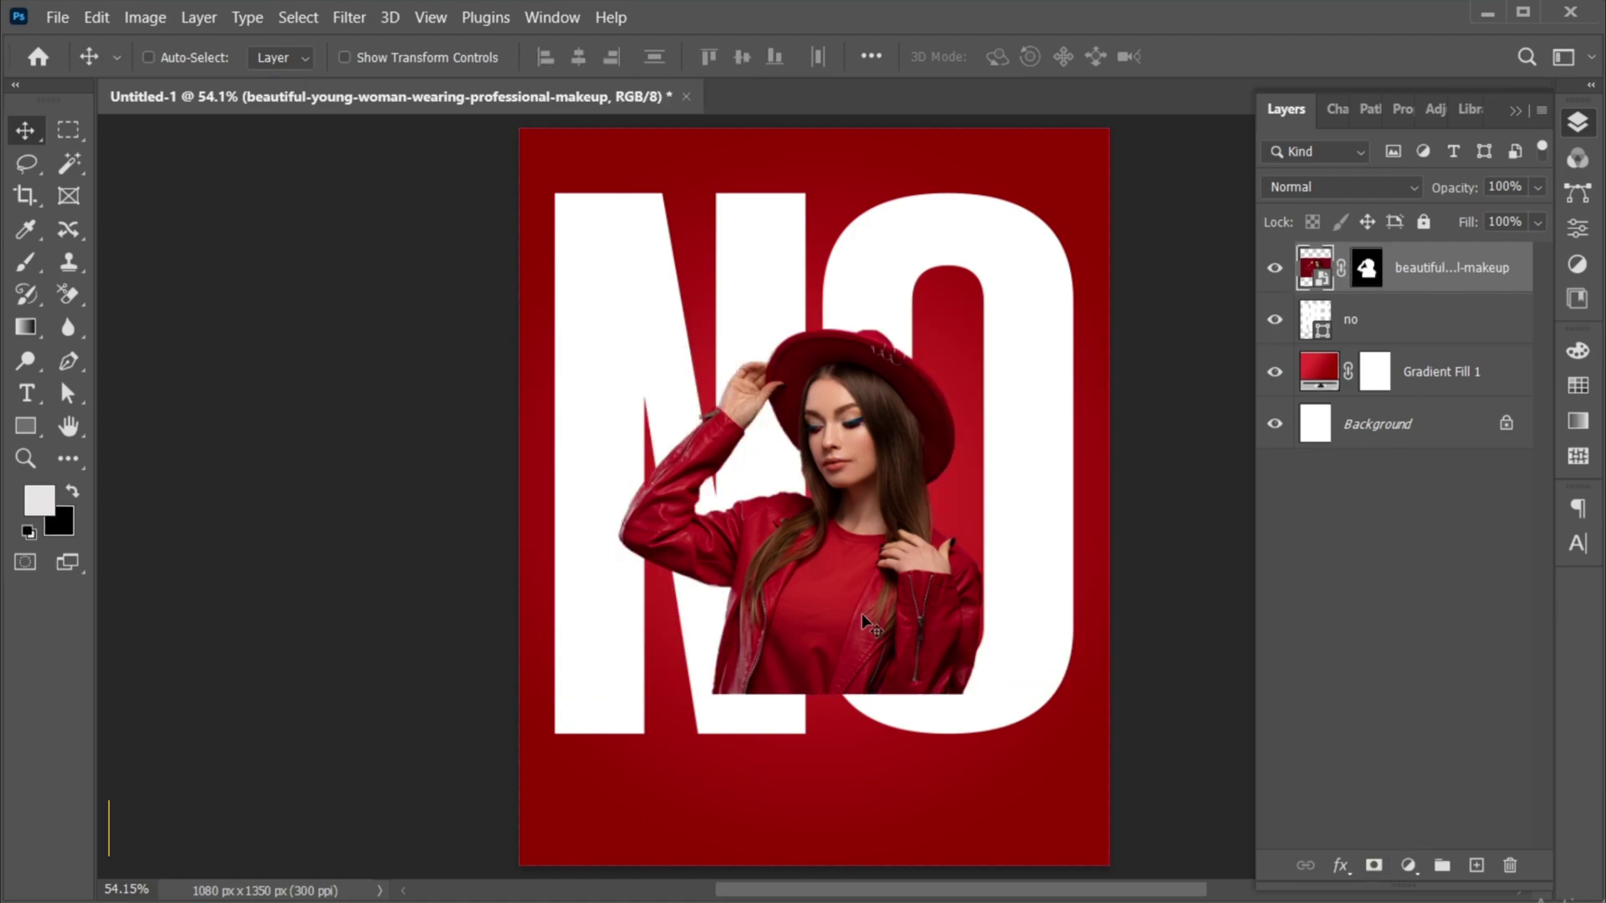
{"action": "key", "text": "ctrl+t"}
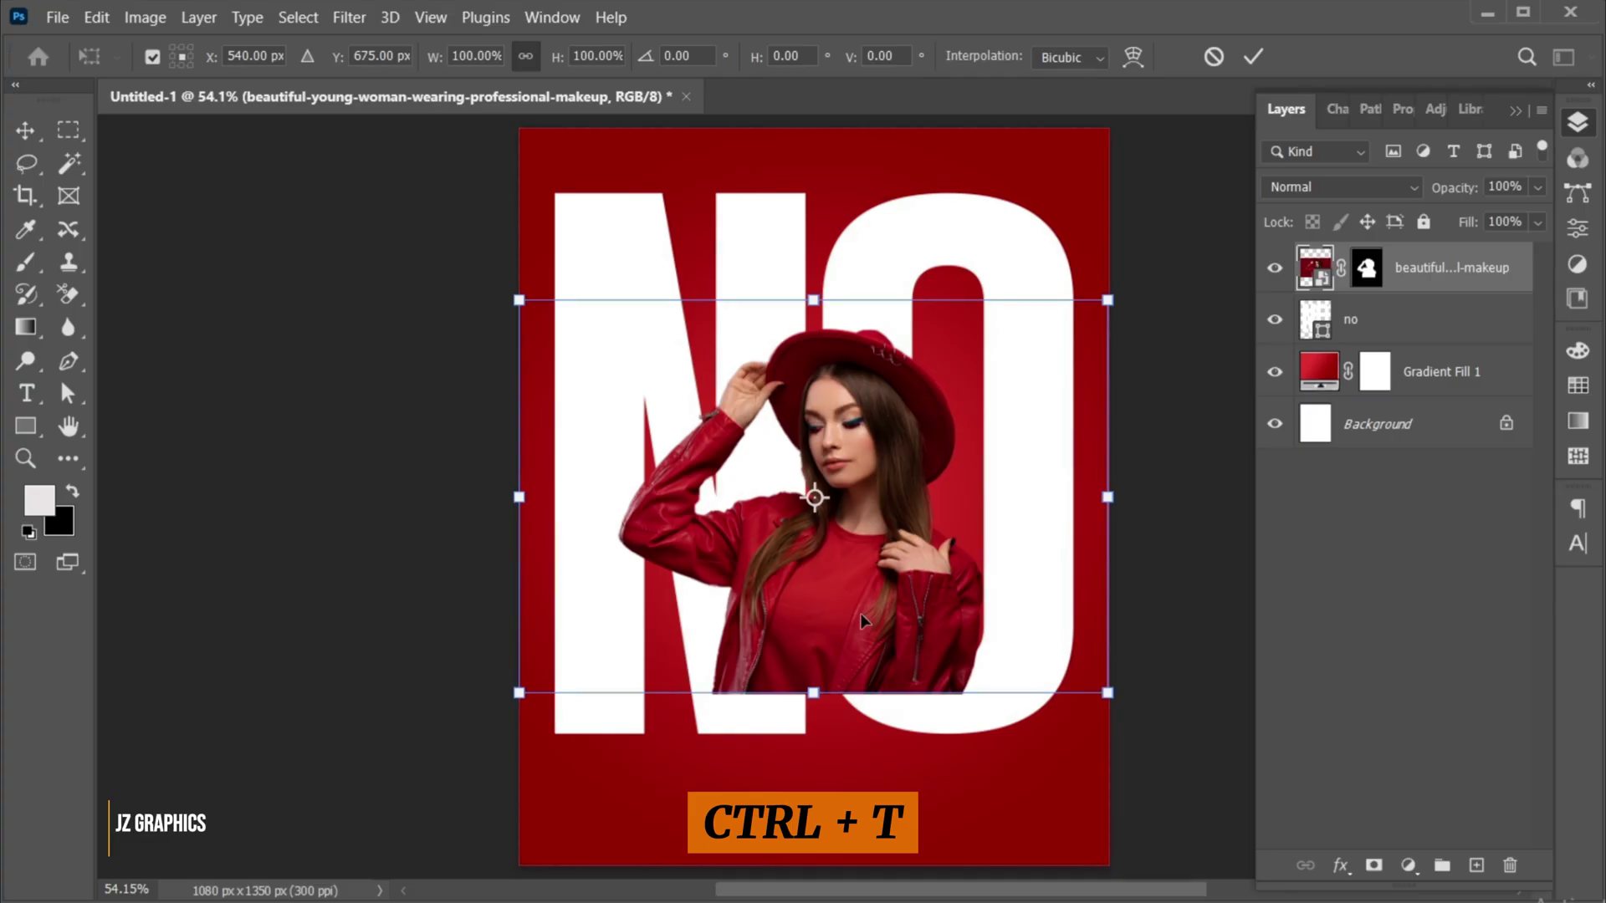
{"action": "right_click", "coordinate": [860, 614]}
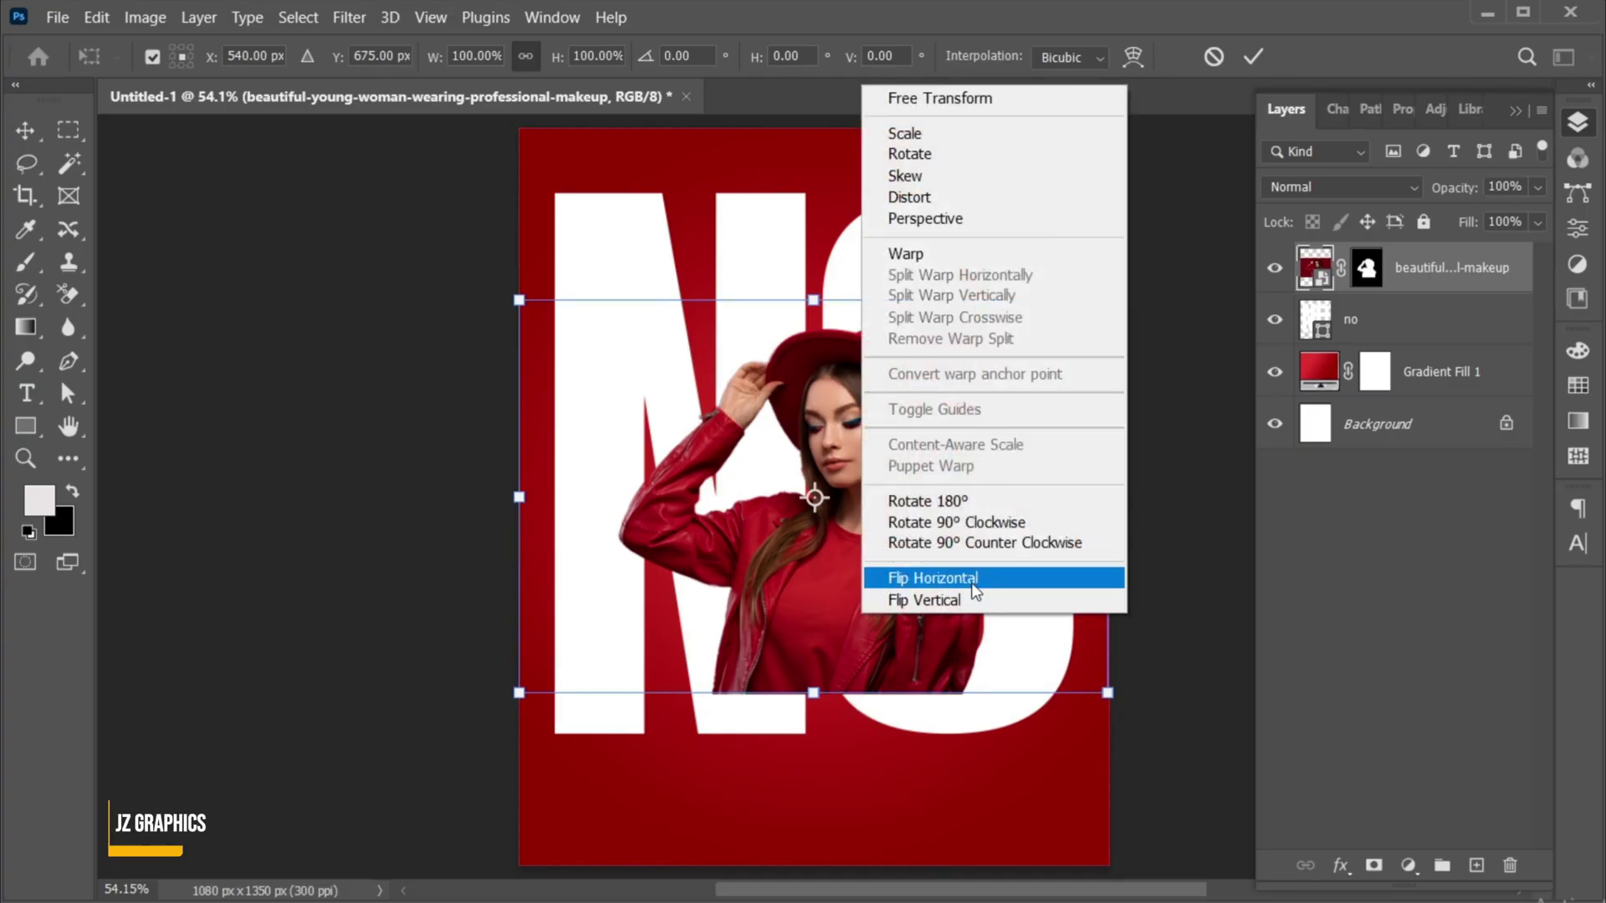
{"action": "left_click", "coordinate": [971, 579]}
{"action": "left_click_drag", "start_coordinate": [827, 591], "coordinate": [871, 639]}
{"action": "left_click", "coordinate": [1253, 56]}
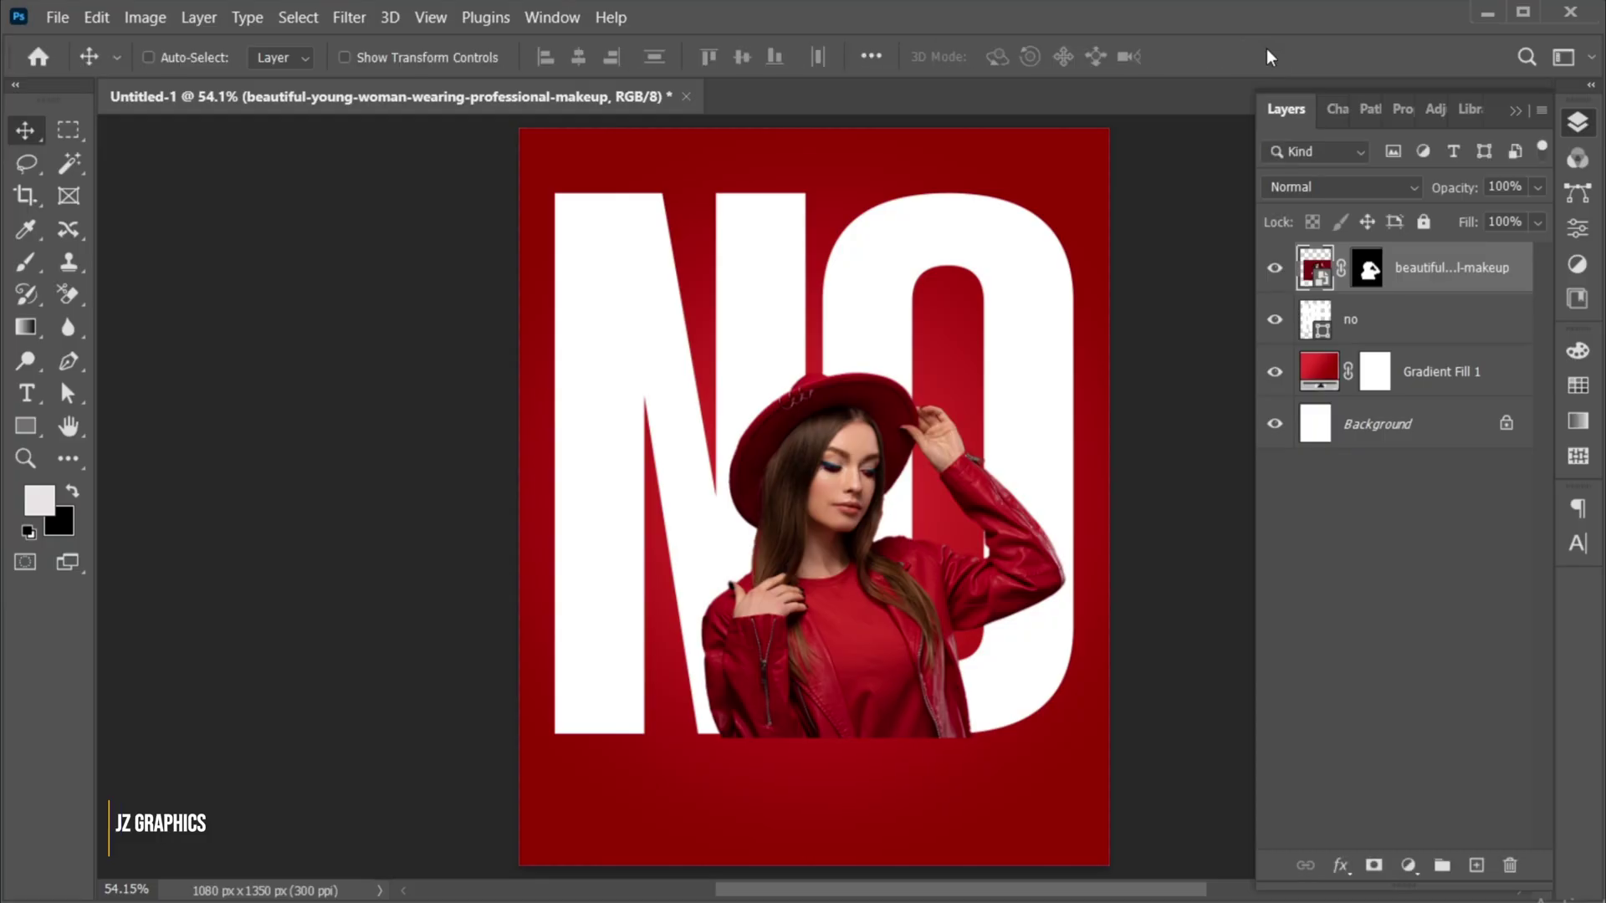
Step: Clip the woman's photo layer to the NO shape and duplicate it as an unclipped copy above
{"action": "right_click", "coordinate": [1408, 278]}
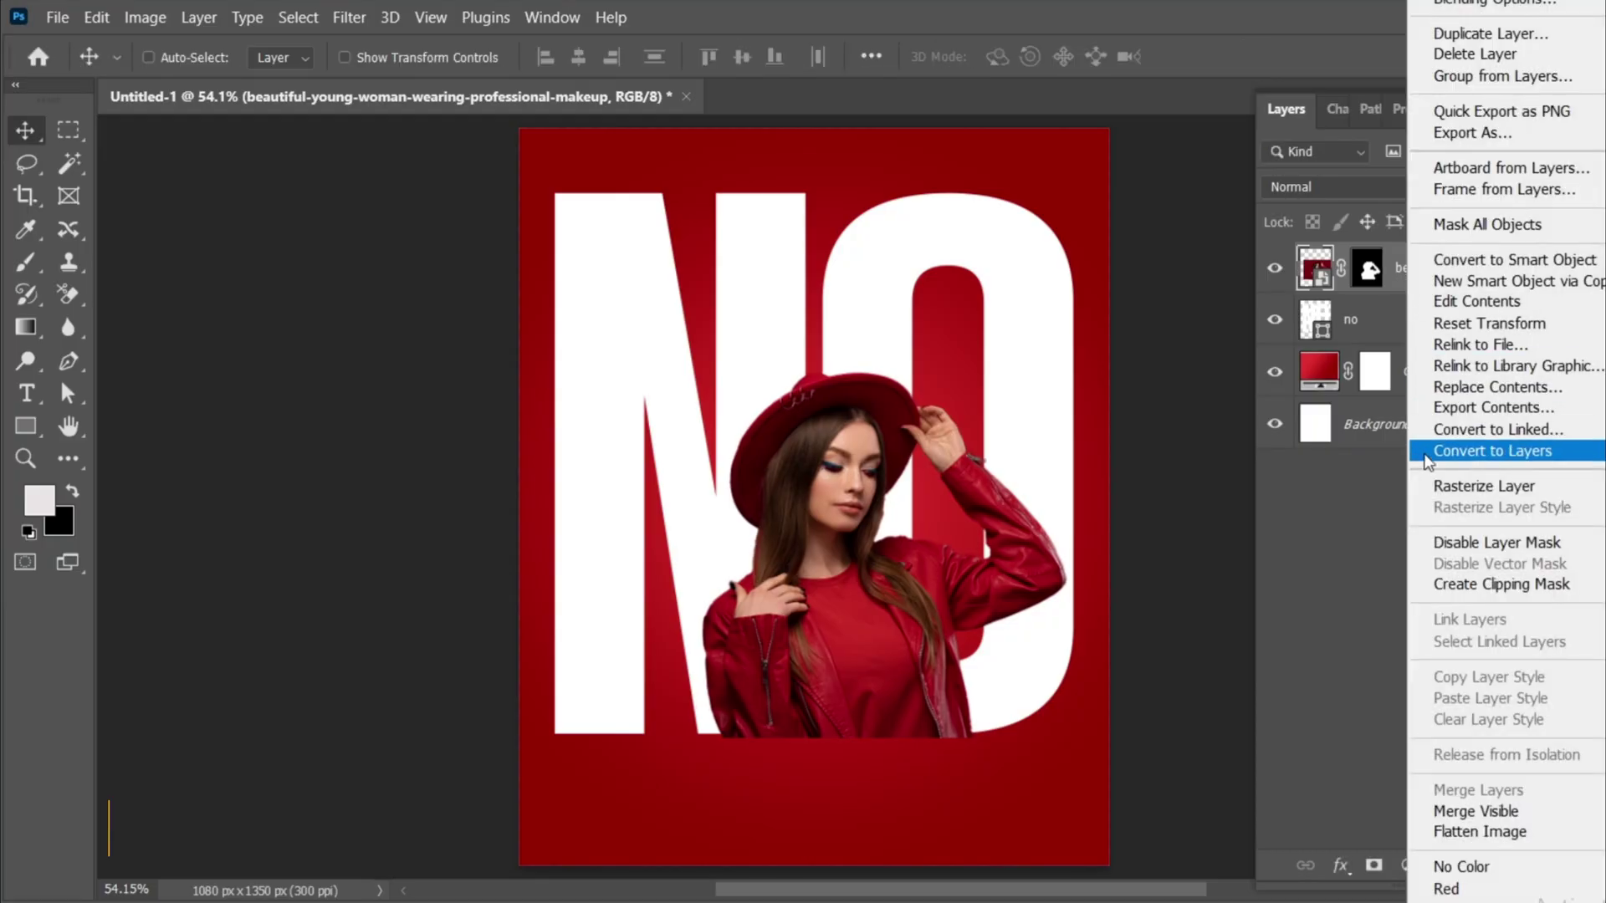
{"action": "left_click", "coordinate": [1519, 590]}
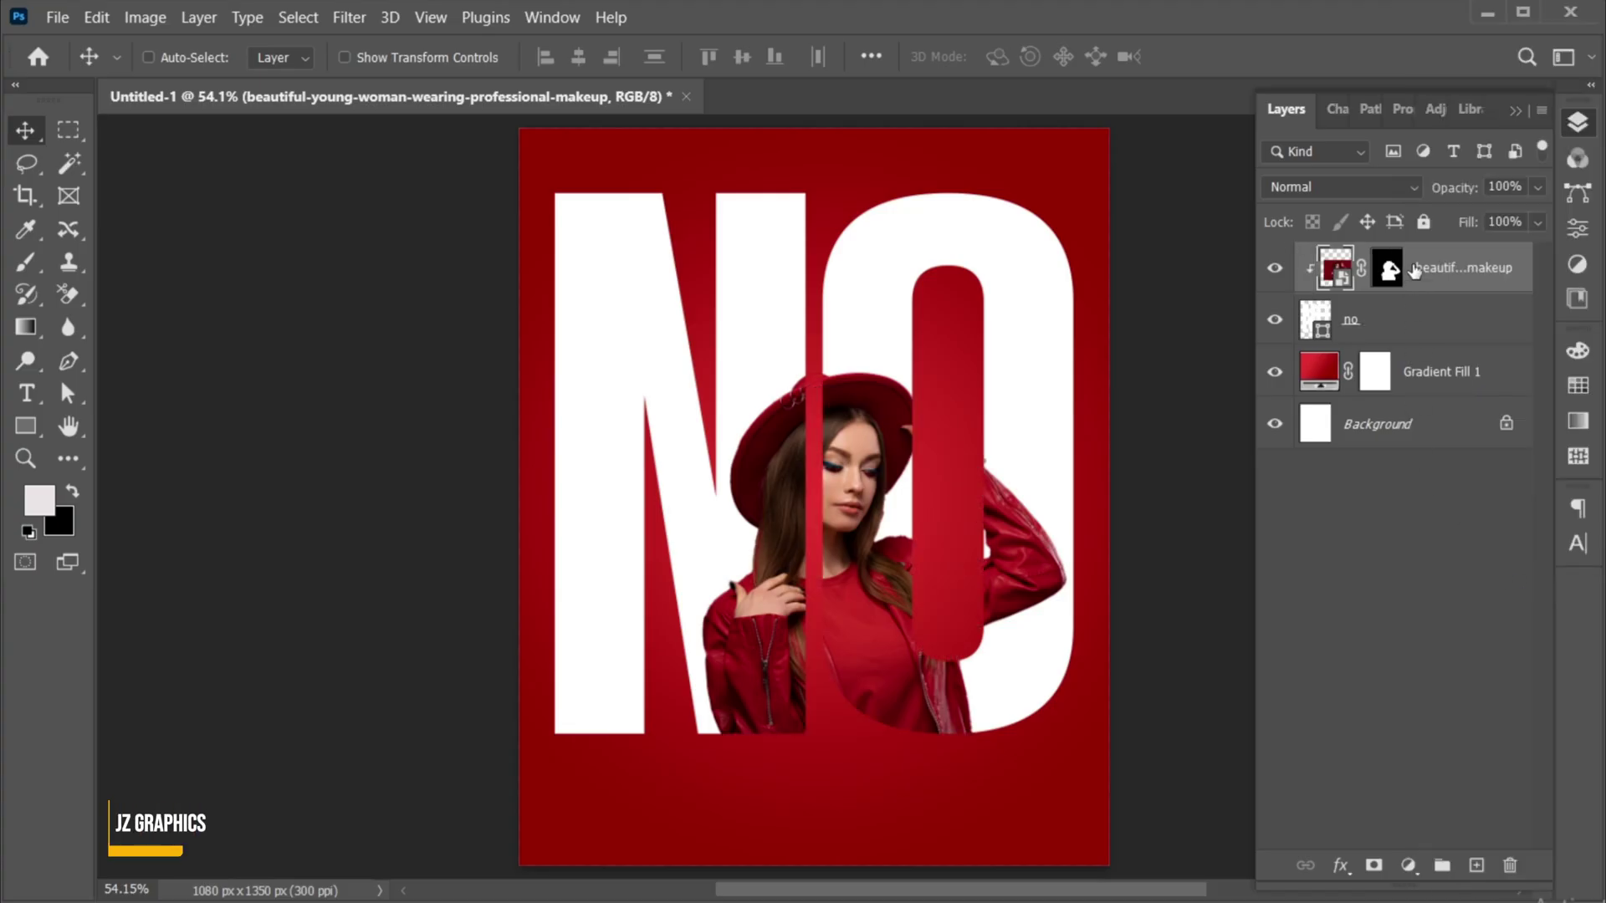
{"action": "key", "text": "ctrl+j"}
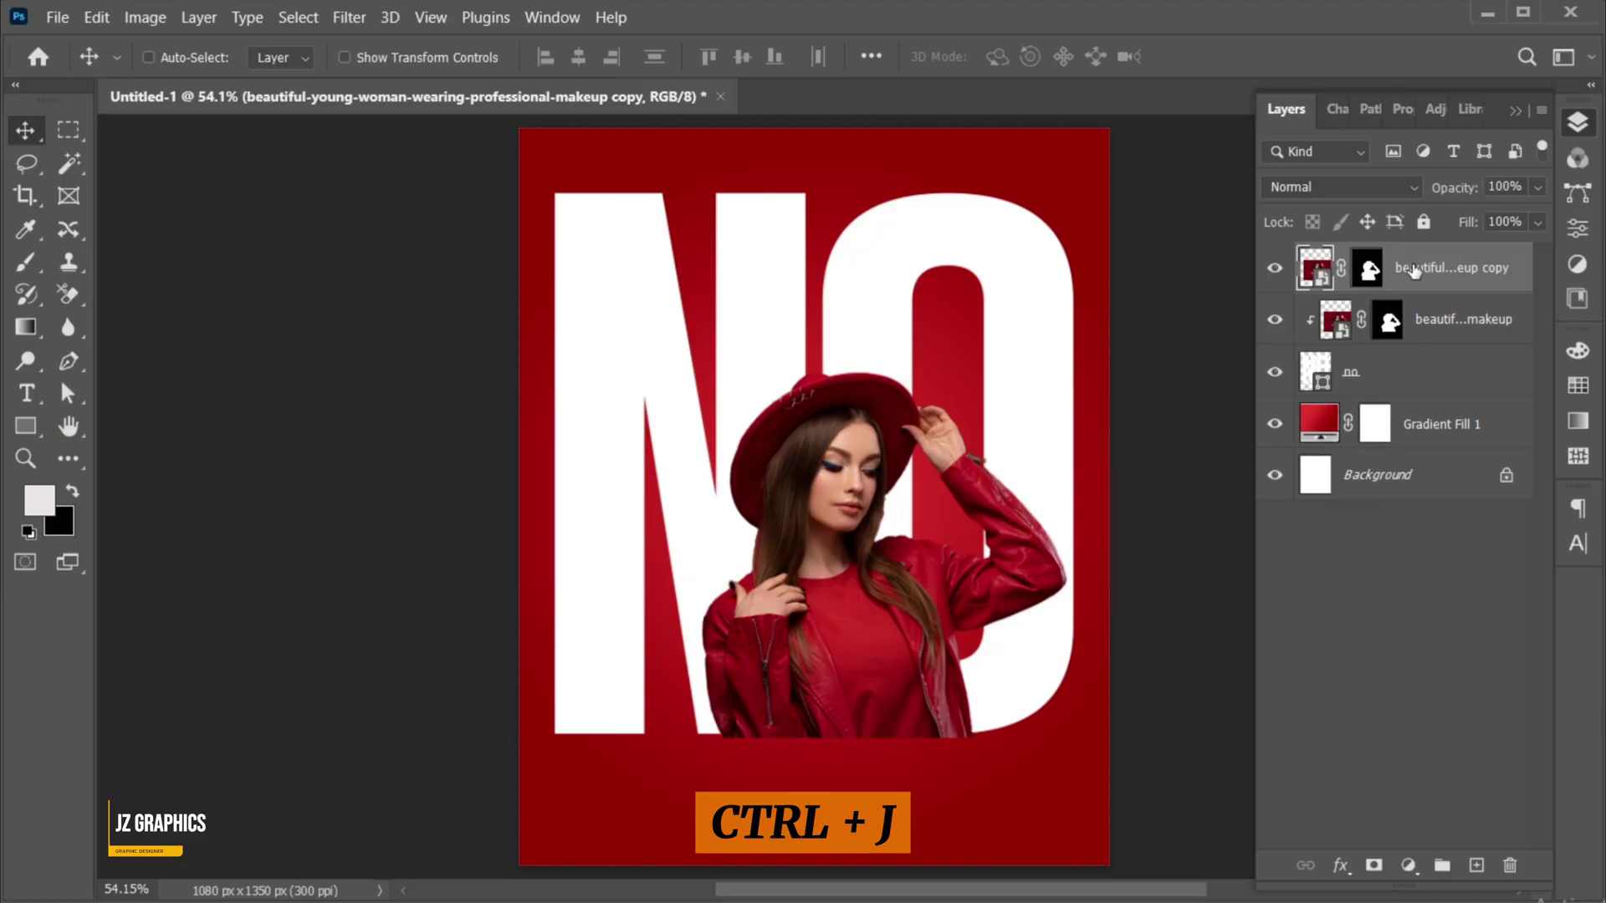
Step: Convert the copied woman layer to a smart object and give it a white layer mask
{"action": "right_click", "coordinate": [1414, 272]}
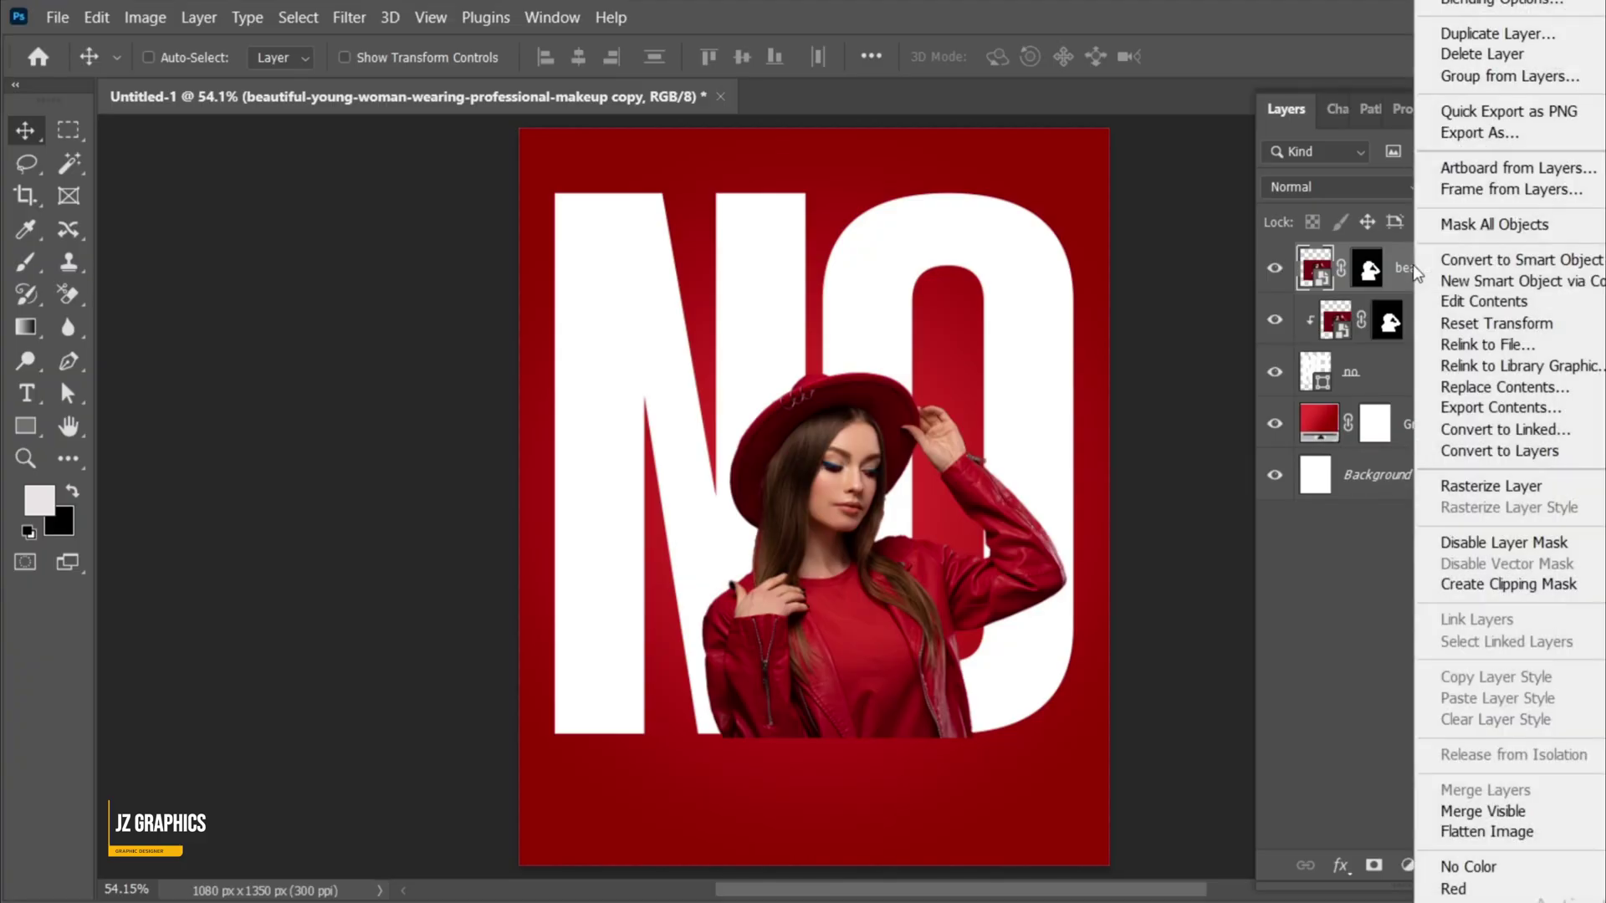
{"action": "left_click", "coordinate": [1528, 269]}
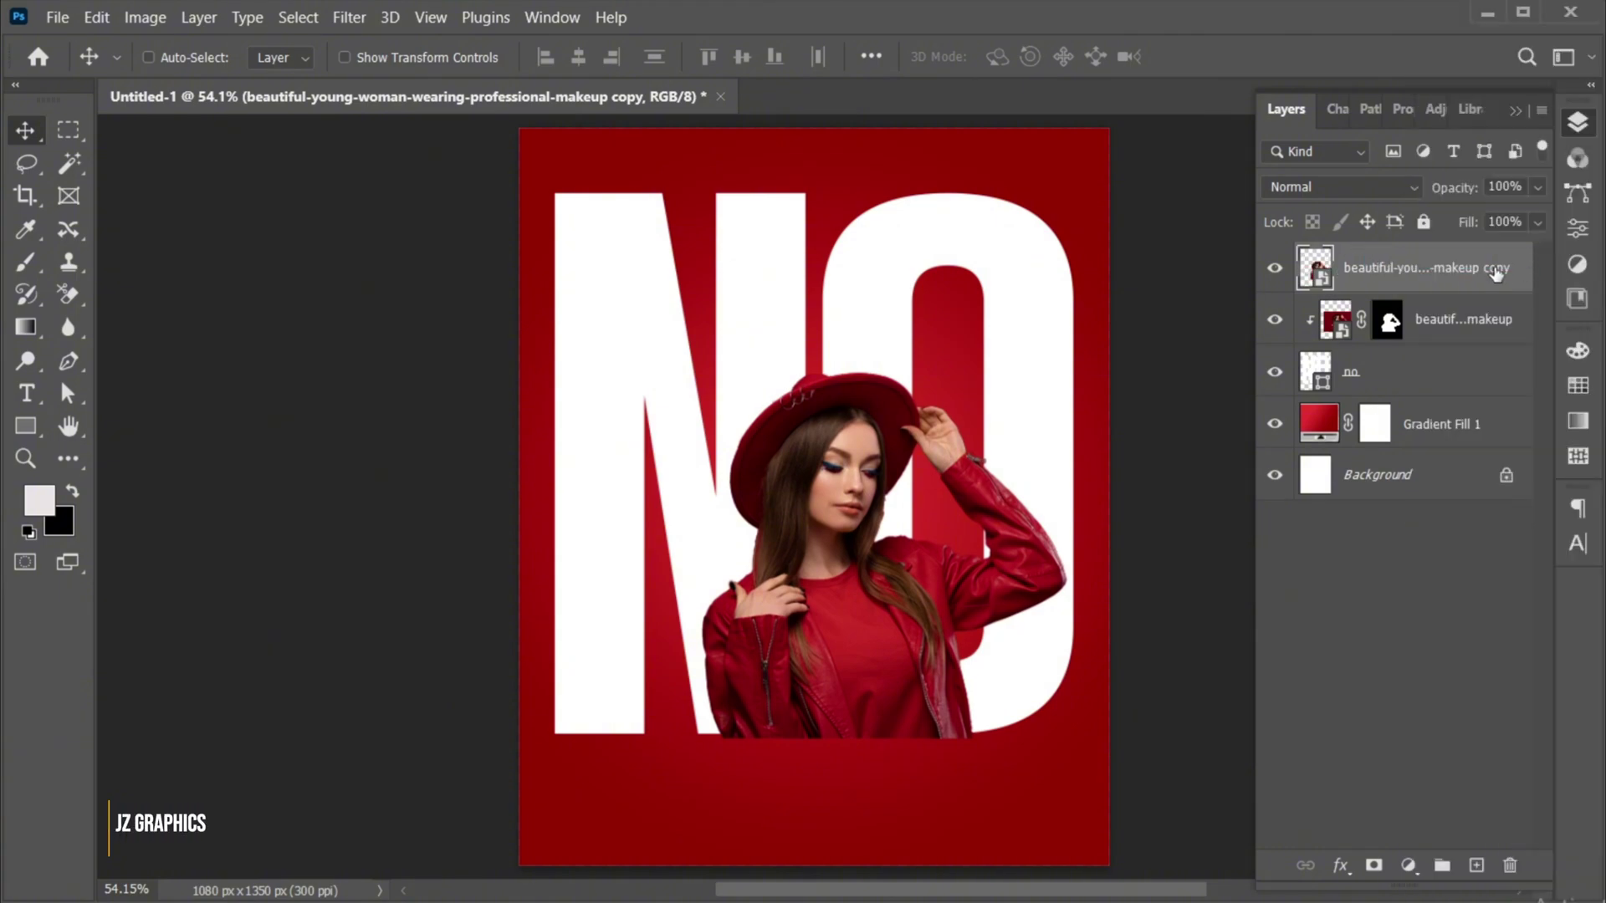
{"action": "left_click", "coordinate": [1375, 866]}
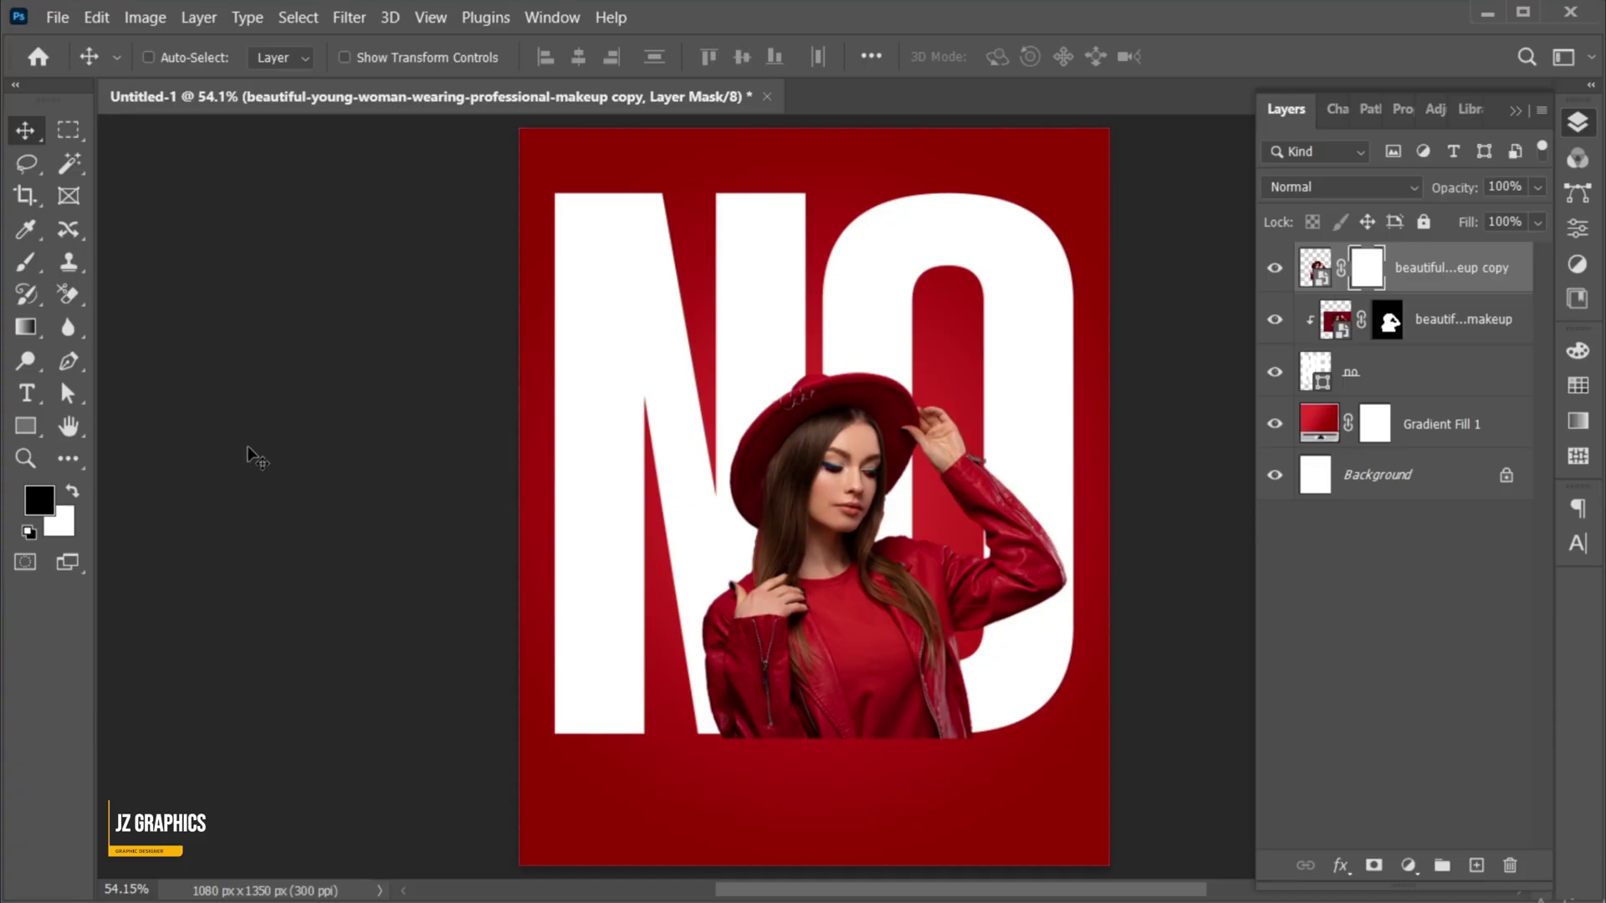
Step: Brush black at 100% flow on the copy's mask to hide the woman over the gap between N and O and below the letters
{"action": "left_click", "coordinate": [26, 261]}
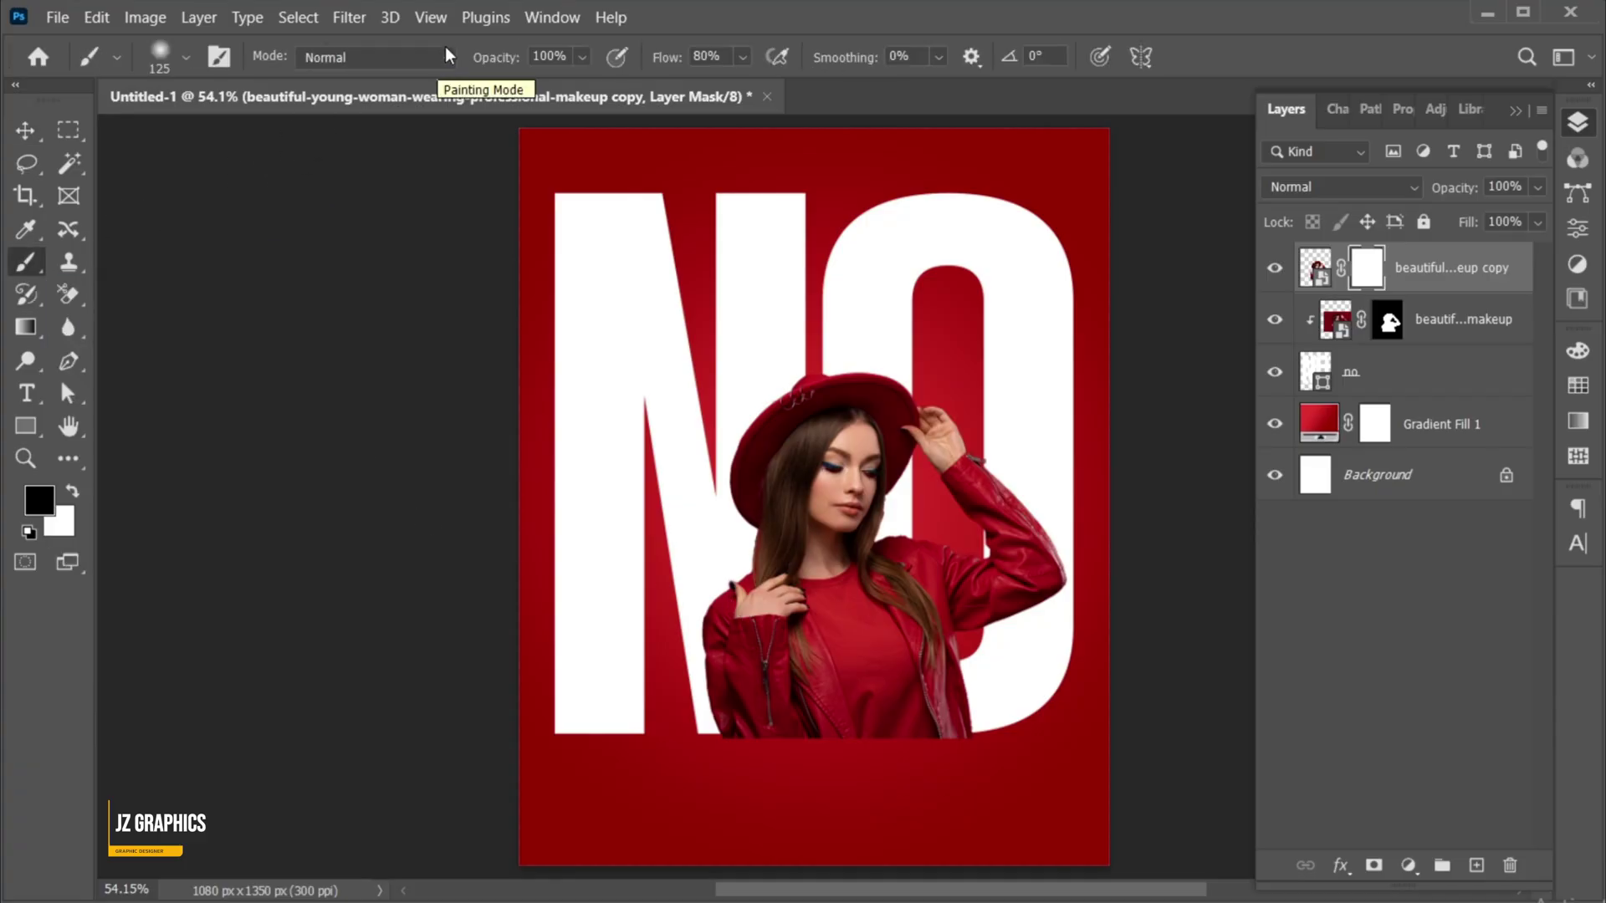
{"action": "left_click", "coordinate": [742, 56]}
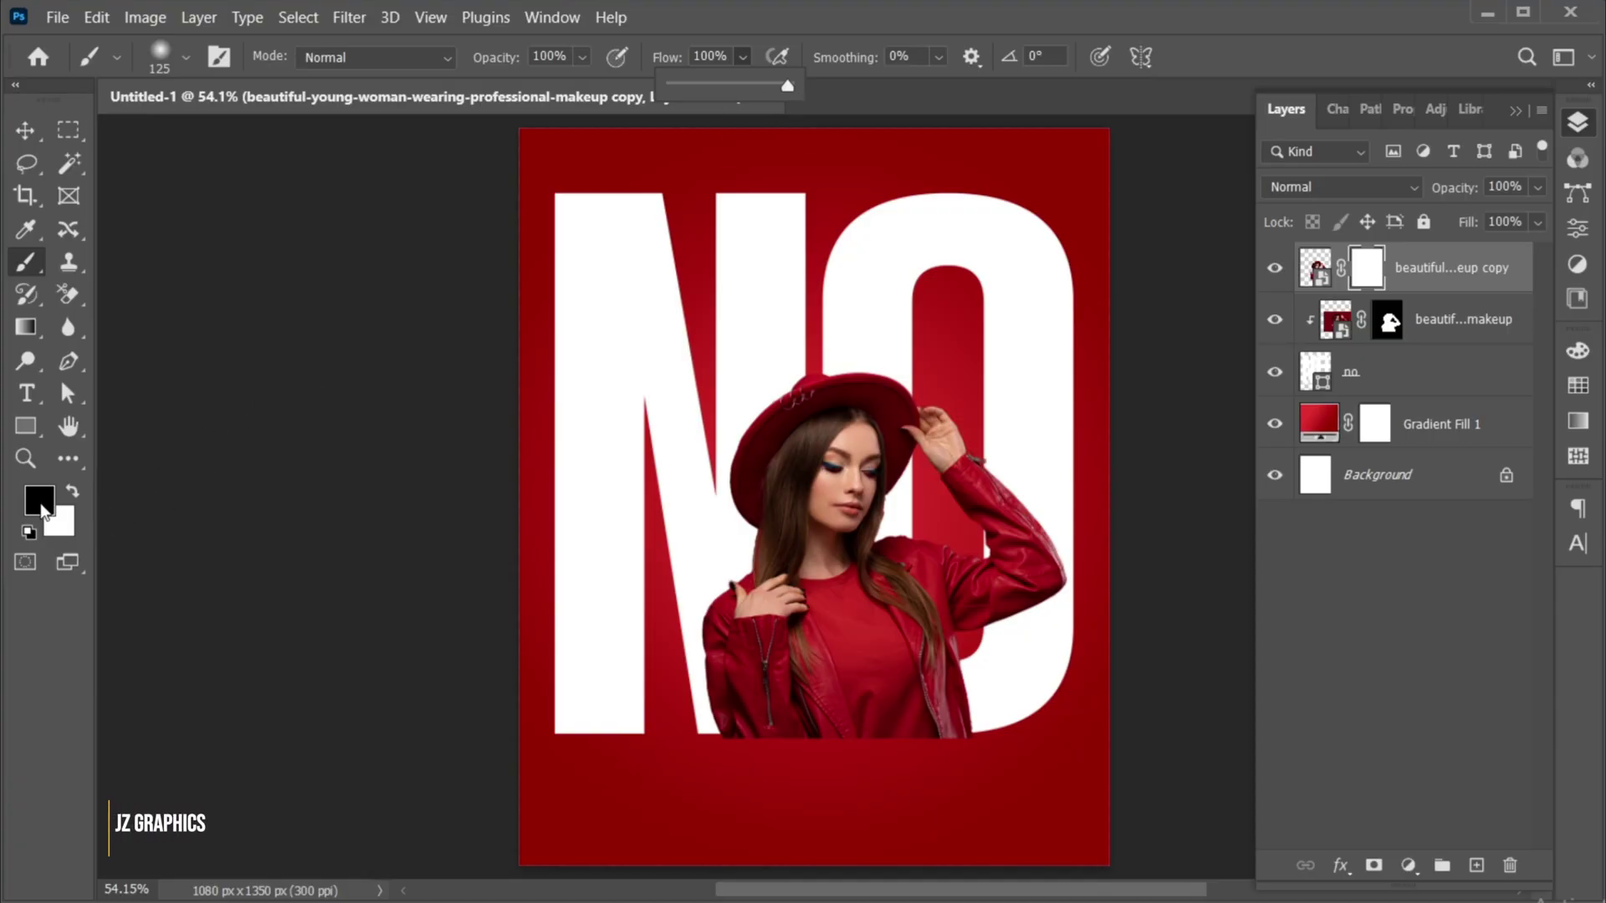
{"action": "left_click", "coordinate": [817, 732]}
{"action": "mouse_move", "coordinate": [817, 732]}
{"action": "left_mouse_down"}
{"action": "mouse_move", "coordinate": [808, 344]}
{"action": "mouse_move", "coordinate": [808, 603]}
{"action": "mouse_move", "coordinate": [840, 695]}
{"action": "mouse_move", "coordinate": [967, 741]}
{"action": "mouse_move", "coordinate": [800, 719]}
{"action": "mouse_move", "coordinate": [959, 750]}
{"action": "mouse_move", "coordinate": [1012, 747]}
{"action": "mouse_move", "coordinate": [847, 704]}
{"action": "mouse_move", "coordinate": [1017, 729]}
{"action": "mouse_move", "coordinate": [680, 749]}
{"action": "mouse_move", "coordinate": [869, 745]}
{"action": "left_mouse_up"}
{"action": "key", "text": "v"}
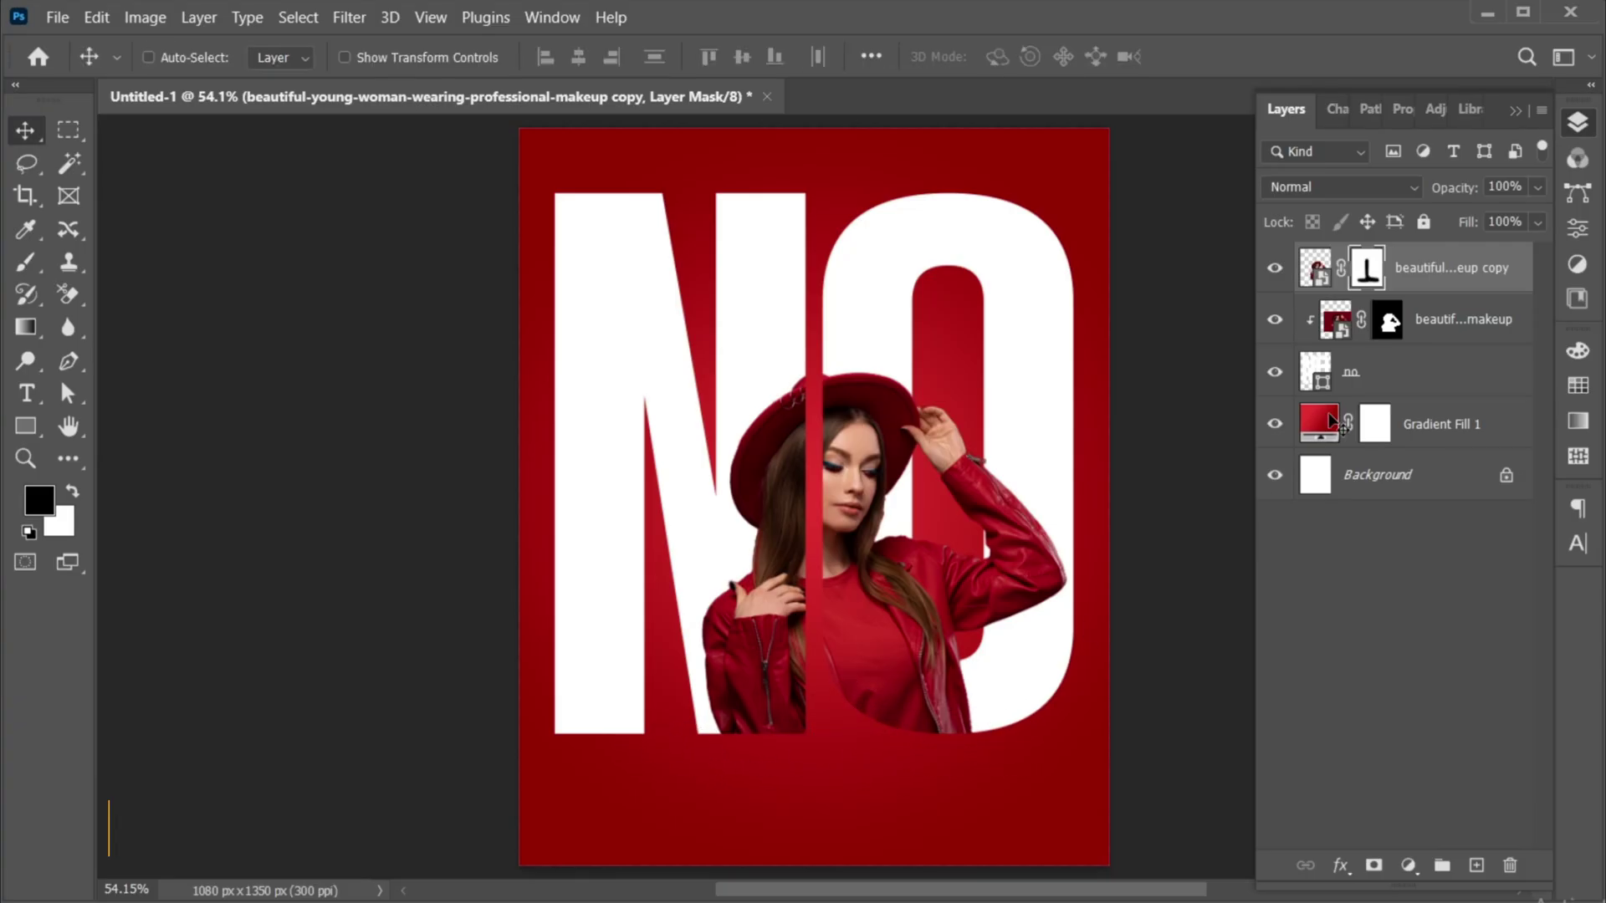
Step: Add a layer mask to the NO shape and brush out the small white patch of the O beneath the raised arm
{"action": "left_click", "coordinate": [1377, 372]}
{"action": "left_click", "coordinate": [1378, 864]}
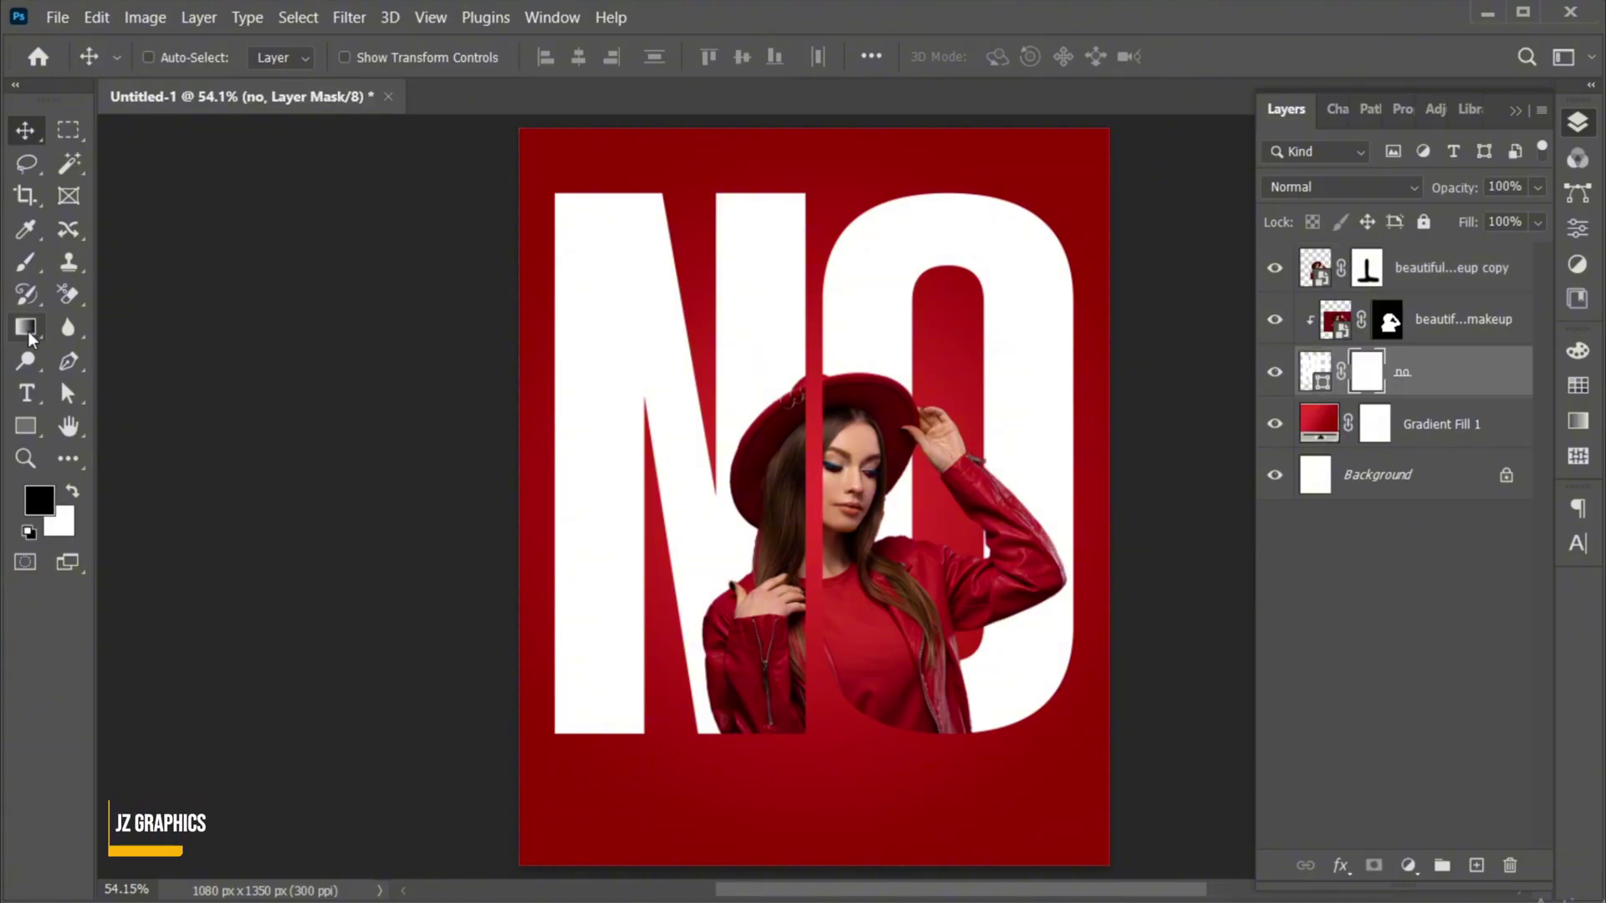
{"action": "left_click", "coordinate": [25, 262]}
{"action": "left_click_drag", "start_coordinate": [984, 560], "coordinate": [982, 548]}
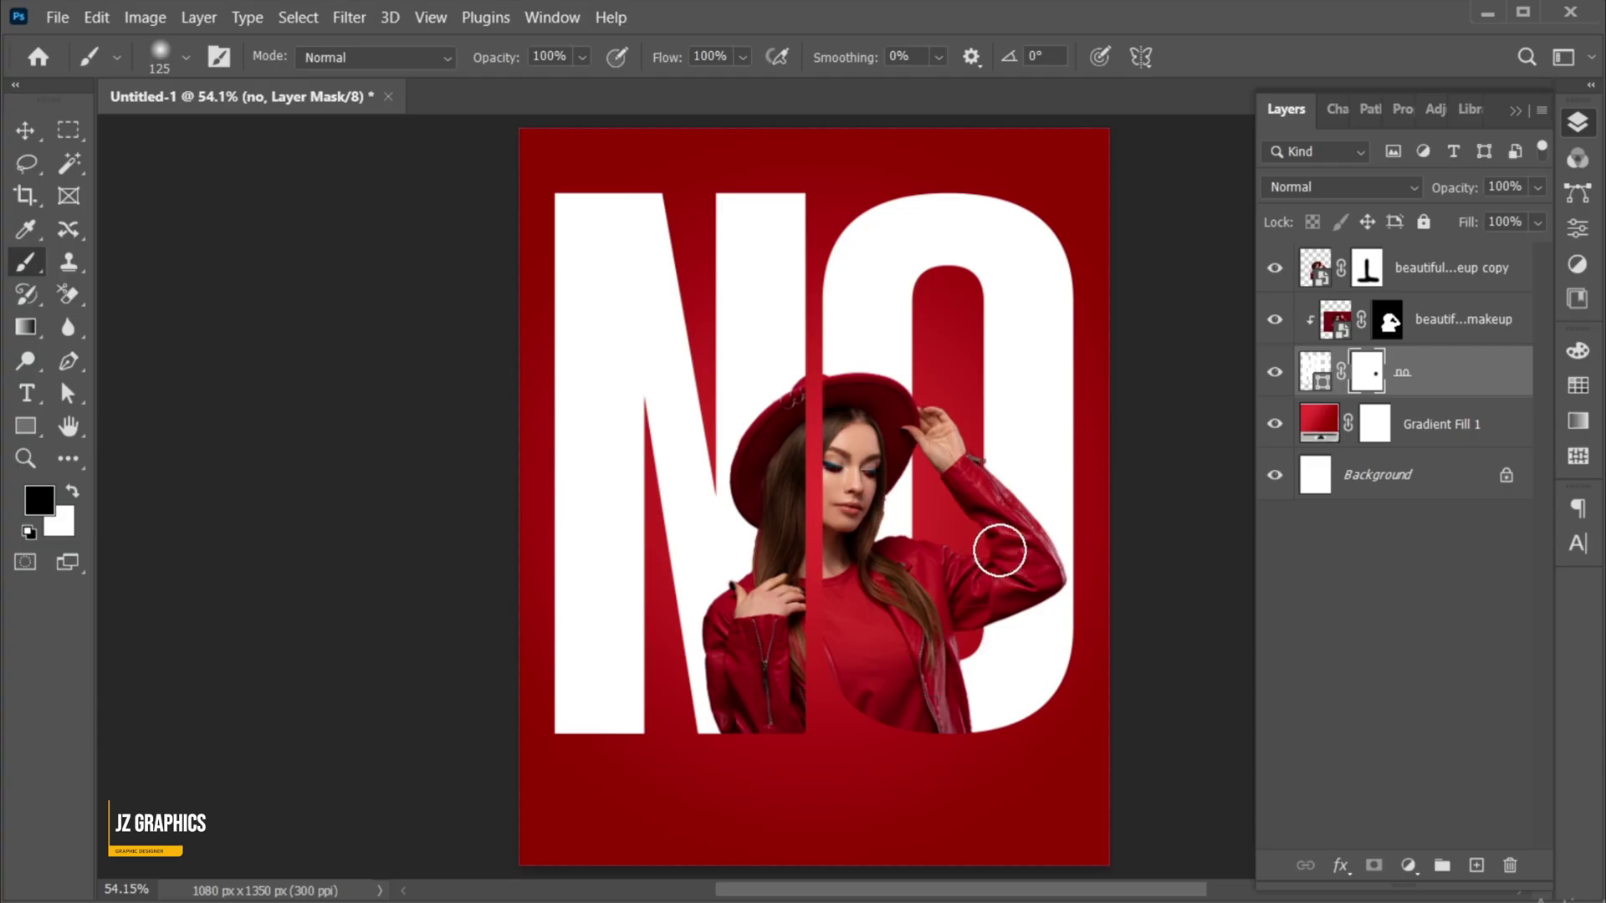
{"action": "key", "text": "v"}
Step: Add white DESIGNED BY JZGRAPHICS text above the woman layers in Metropolis Semi Bold, 22.08 pt, with tracking 30
{"action": "left_click", "coordinate": [1442, 269]}
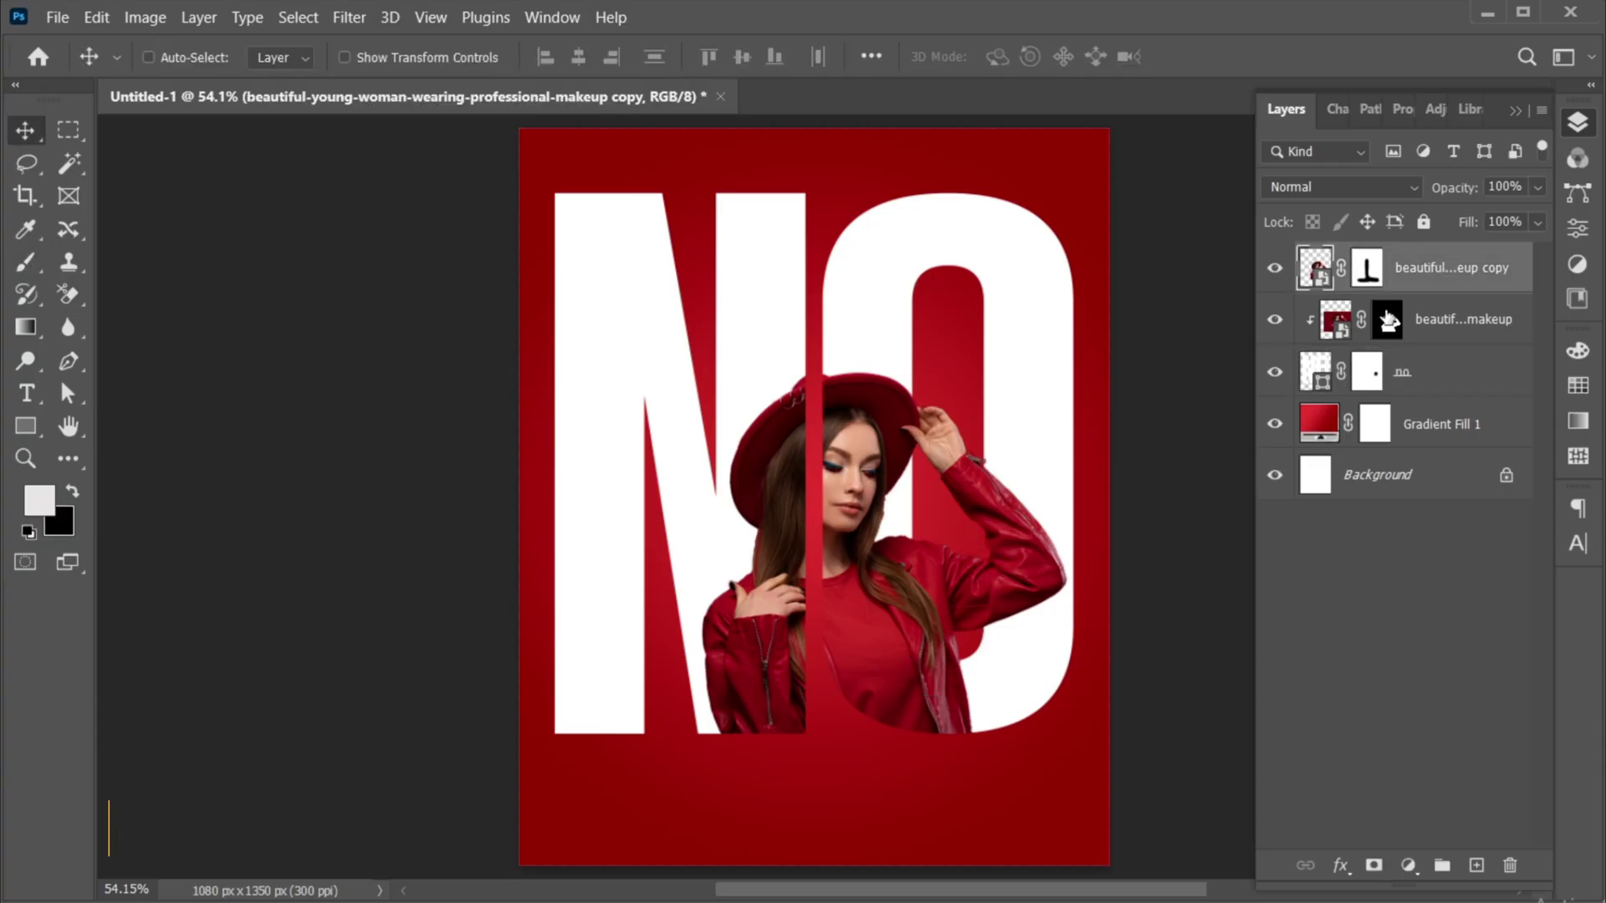
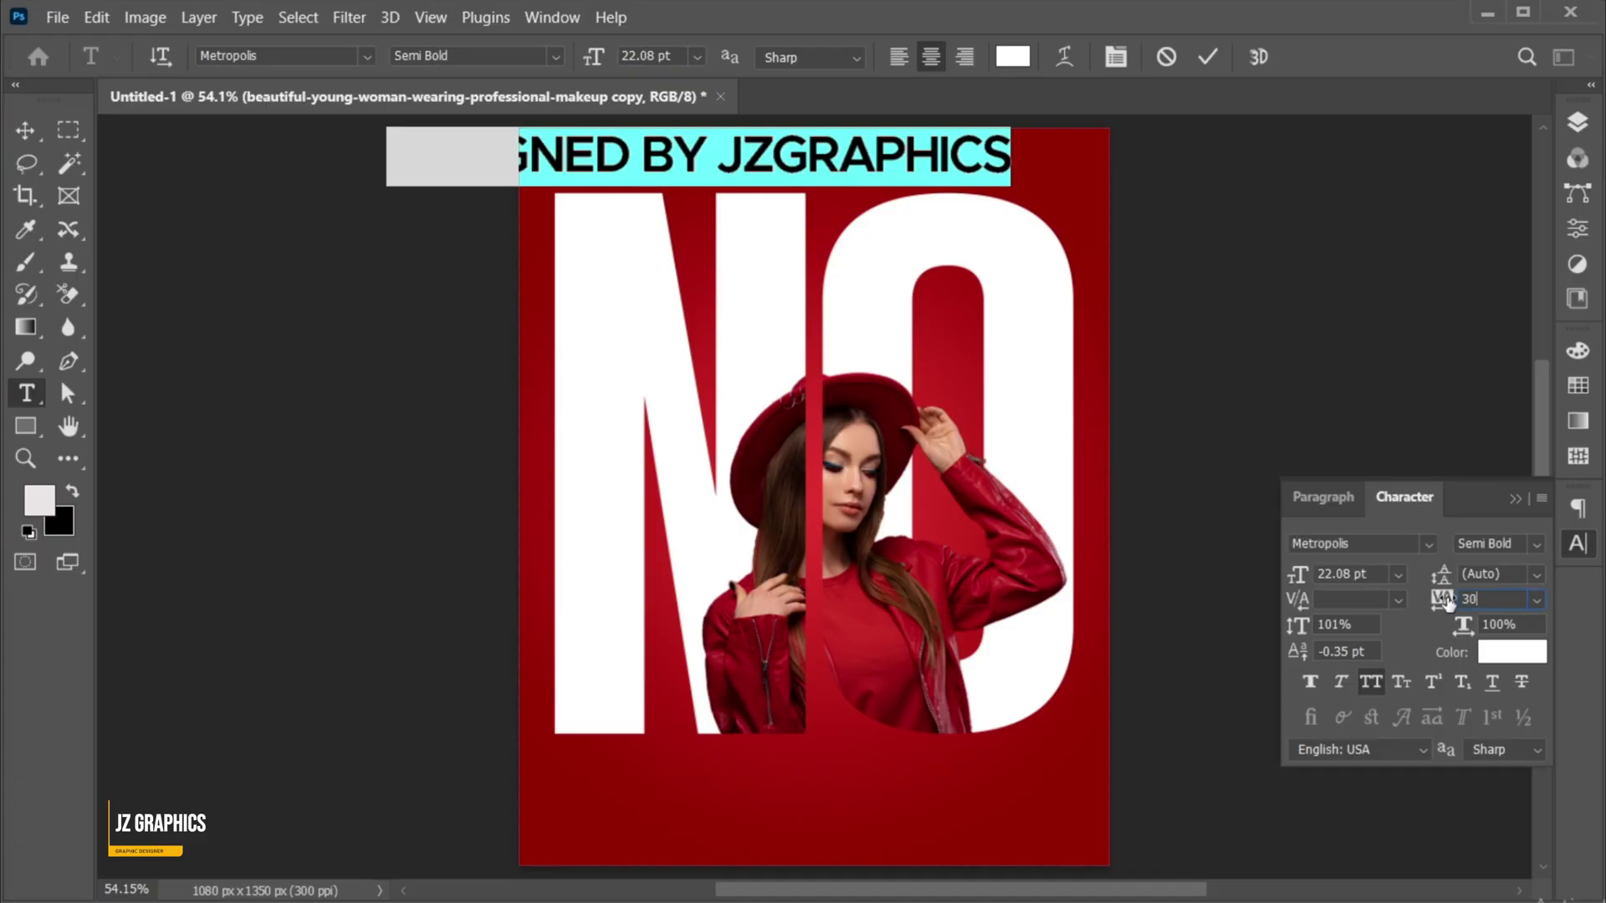
{"action": "key", "text": "Return"}
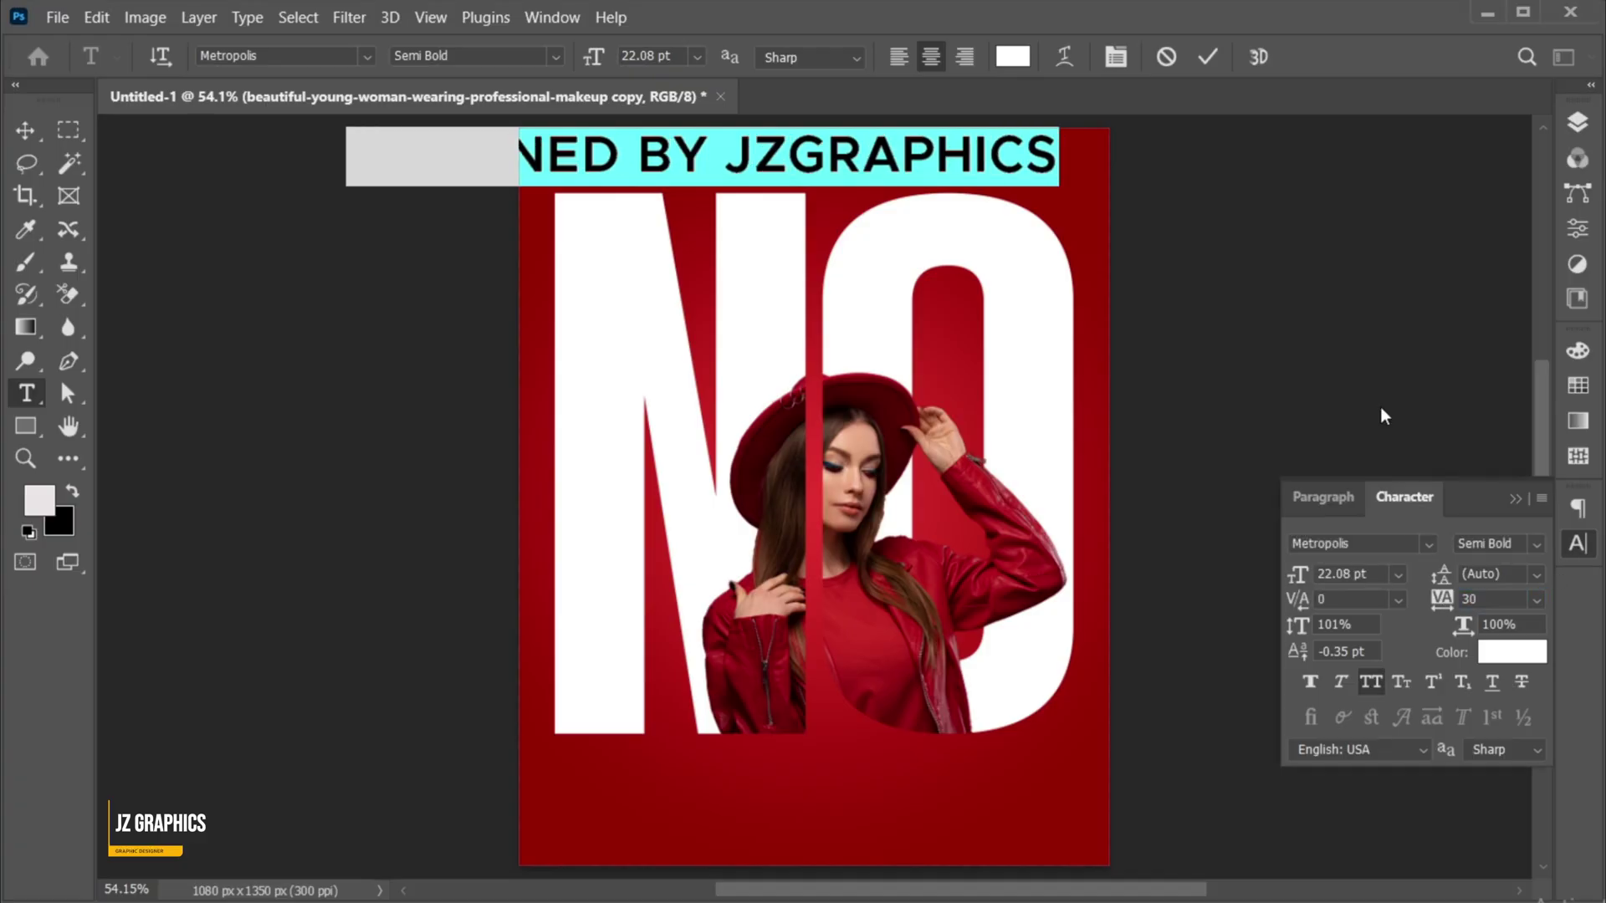
{"action": "left_click", "coordinate": [1207, 57]}
Step: Scale the DESIGNED BY JZGRAPHICS text down to about 7.37 pt and place it just above the NO letters
{"action": "key", "text": "ctrl+t"}
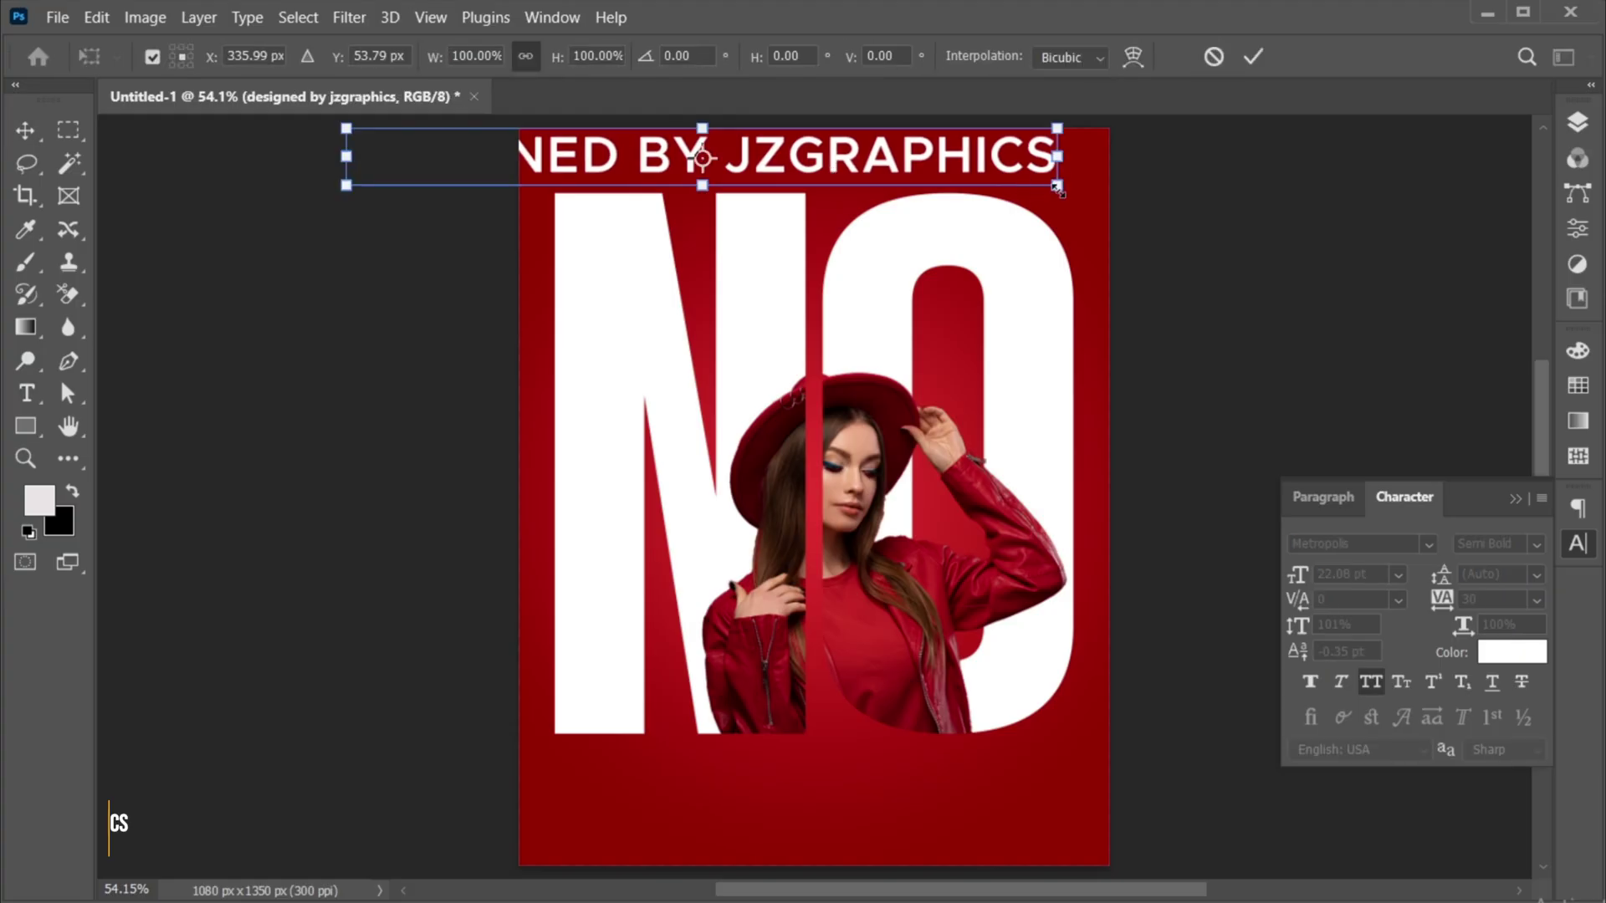
{"action": "left_click_drag", "start_coordinate": [1056, 174], "coordinate": [845, 177]}
{"action": "key", "text": "Return"}
{"action": "key", "text": "v"}
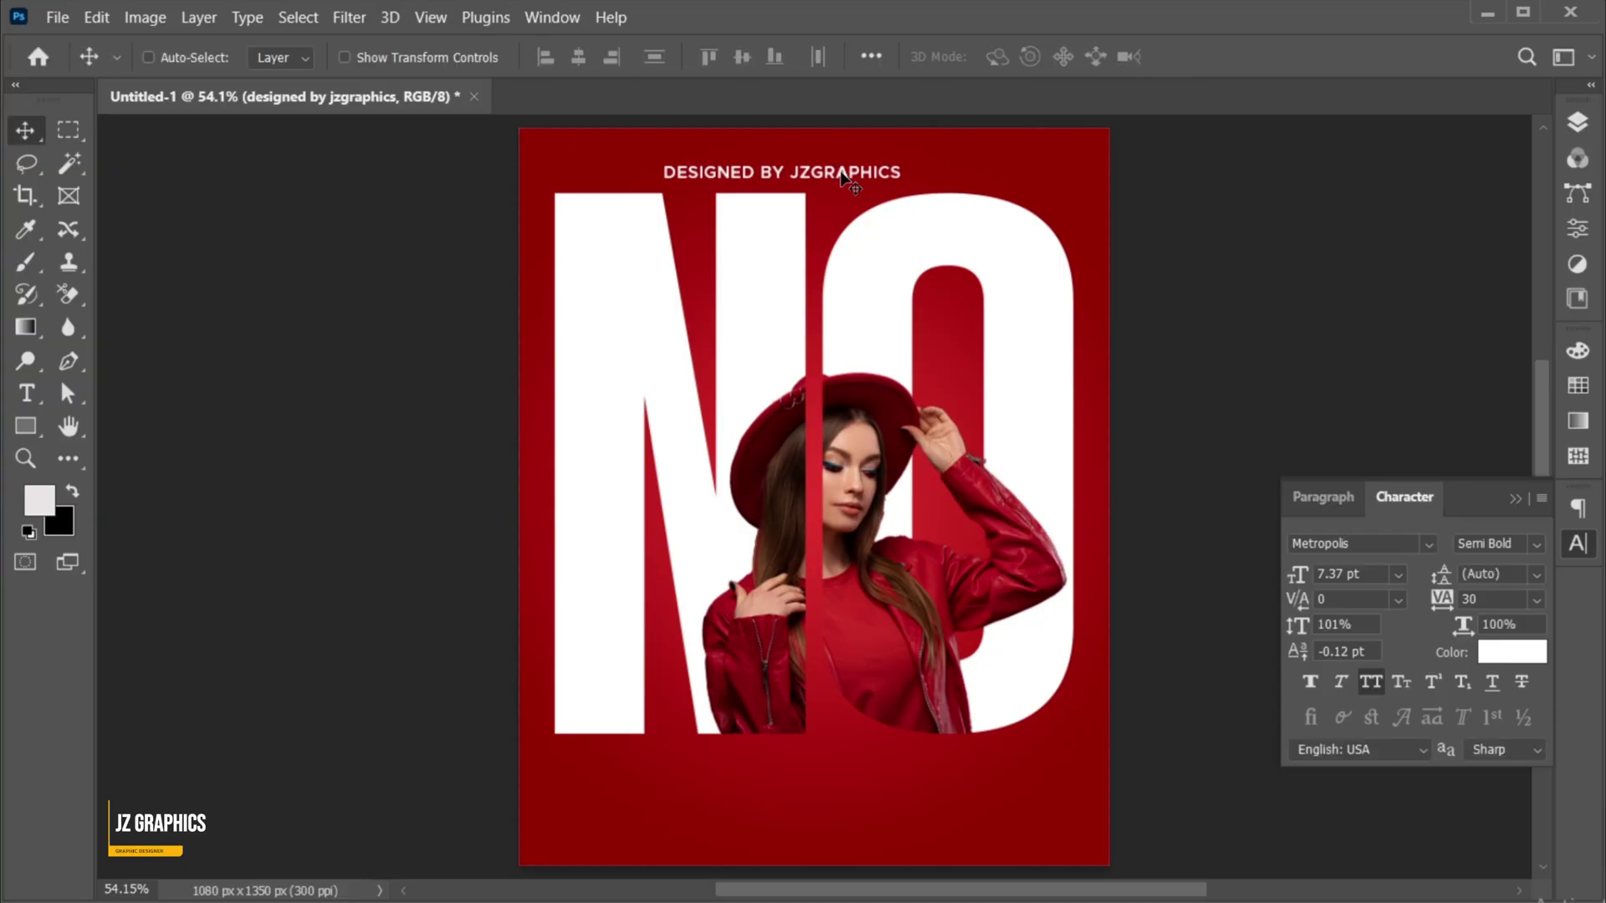
Step: Centre the DESIGNED BY JZGRAPHICS text horizontally on the canvas
{"action": "key", "text": "ctrl+a"}
{"action": "left_click", "coordinate": [578, 57]}
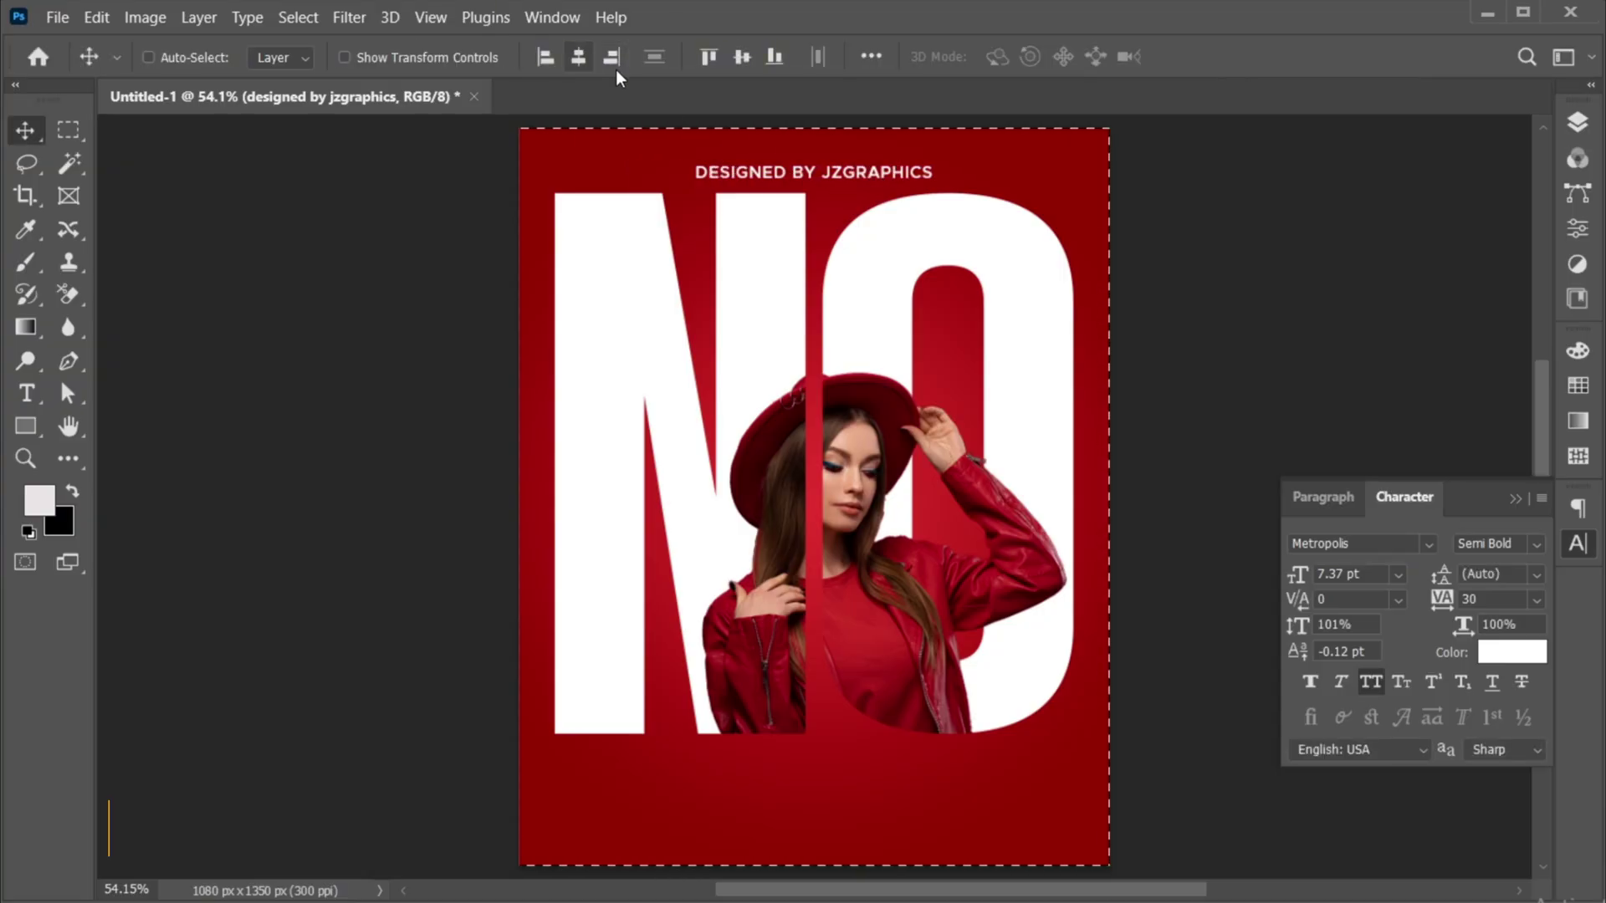
{"action": "key", "text": "ctrl+d"}
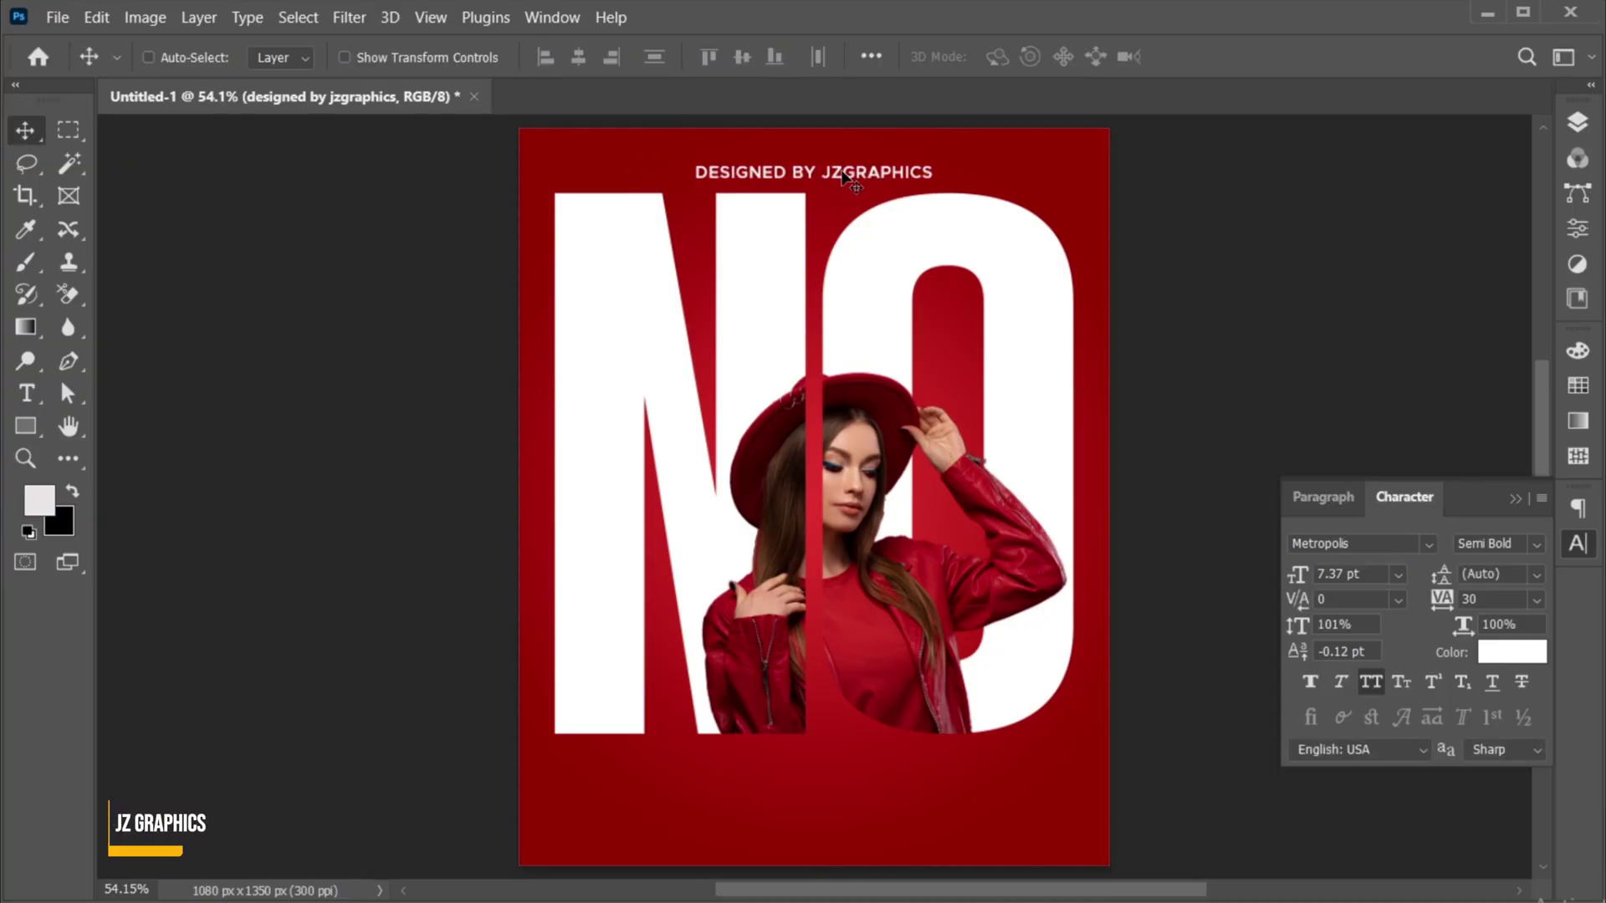
Step: Scale the DESIGNED BY JZGRAPHICS text to about 90.28% and nudge it up 6 px
{"action": "key", "text": "ctrl+t"}
{"action": "left_click_drag", "start_coordinate": [933, 183], "coordinate": [922, 184]}
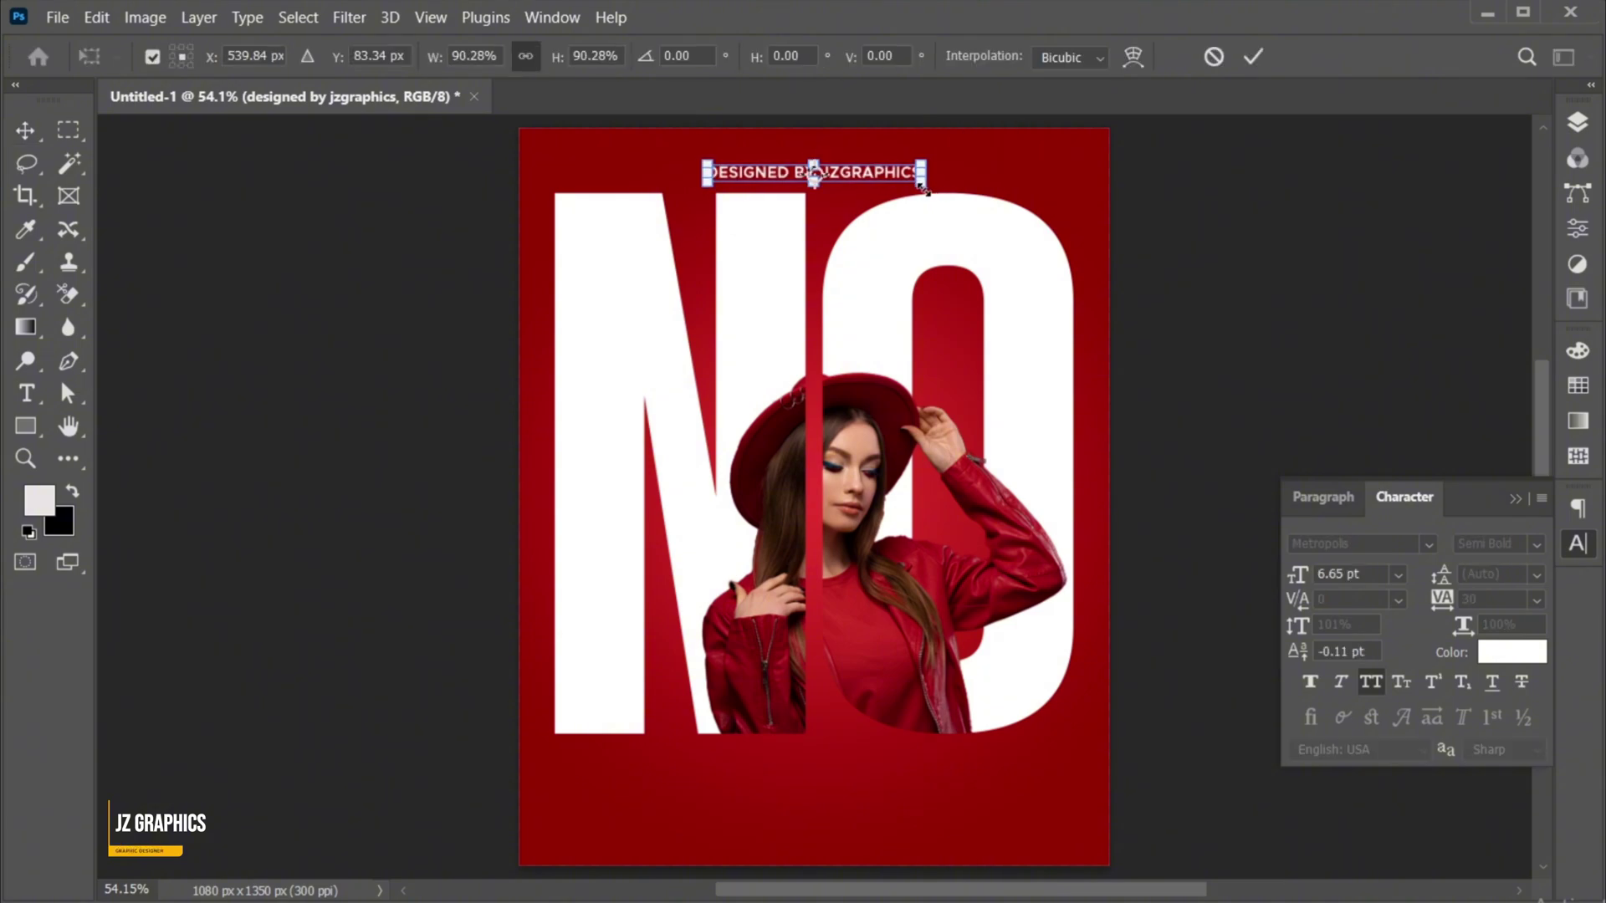
{"action": "key", "text": "Return"}
{"action": "key", "text": "Up"}
{"action": "key", "text": "Up"}
{"action": "key", "text": "Up"}
{"action": "key", "text": "Up"}
{"action": "key", "text": "Up"}
{"action": "key", "text": "Up"}
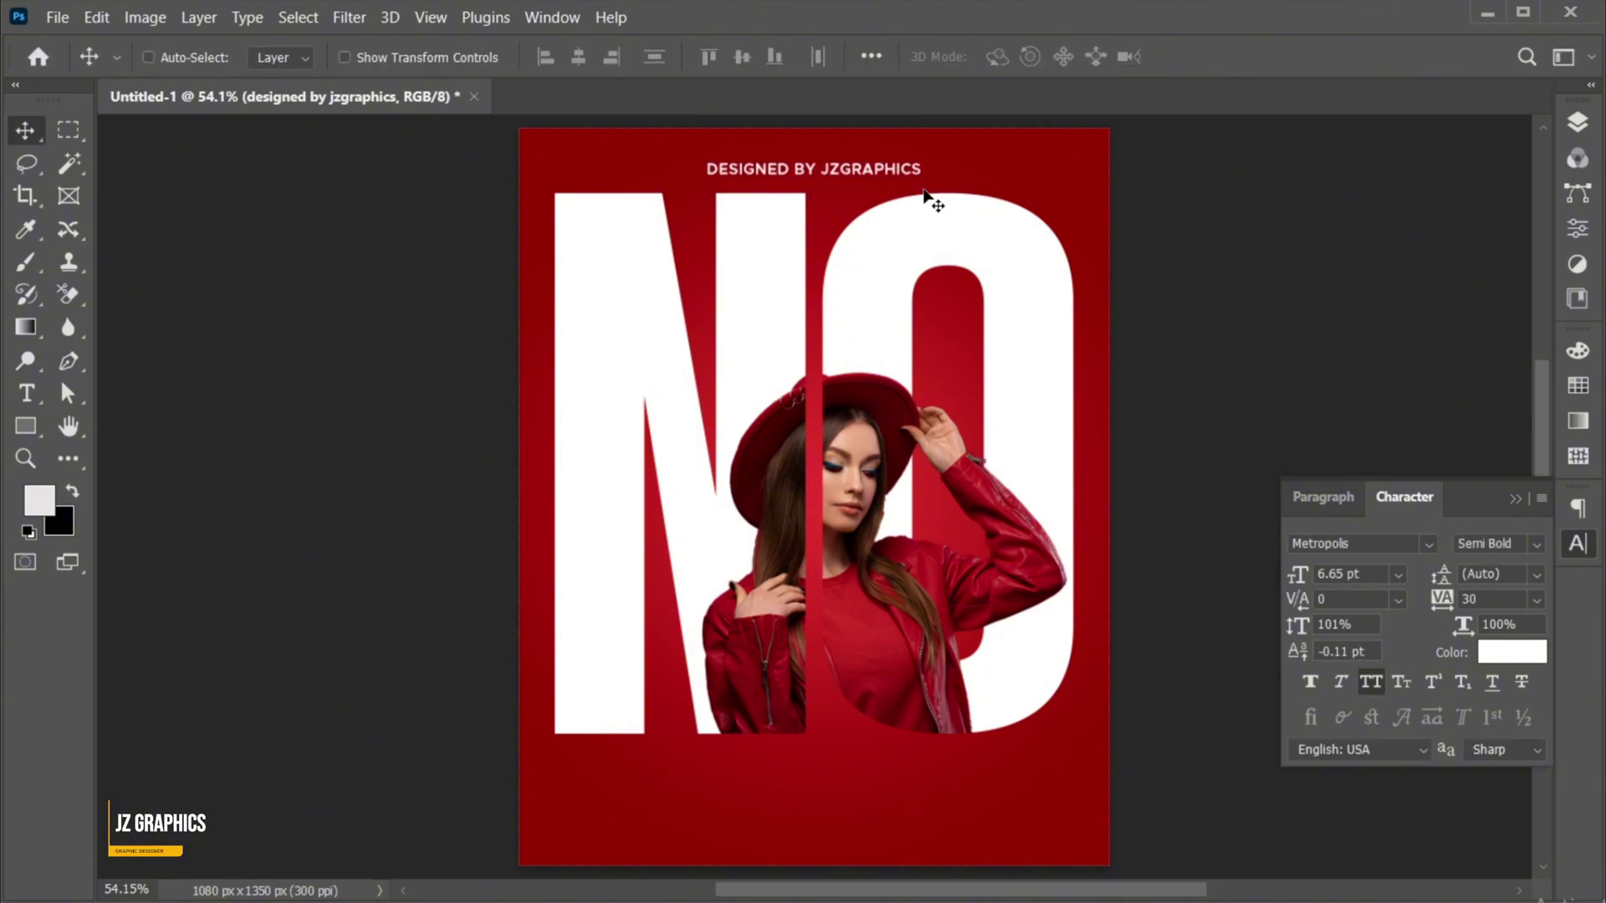
Step: Set the tracking of the whole DESIGNED BY JZGRAPHICS text to 110
{"action": "left_click", "coordinate": [1515, 499]}
{"action": "key", "text": "t"}
{"action": "key", "text": "Return"}
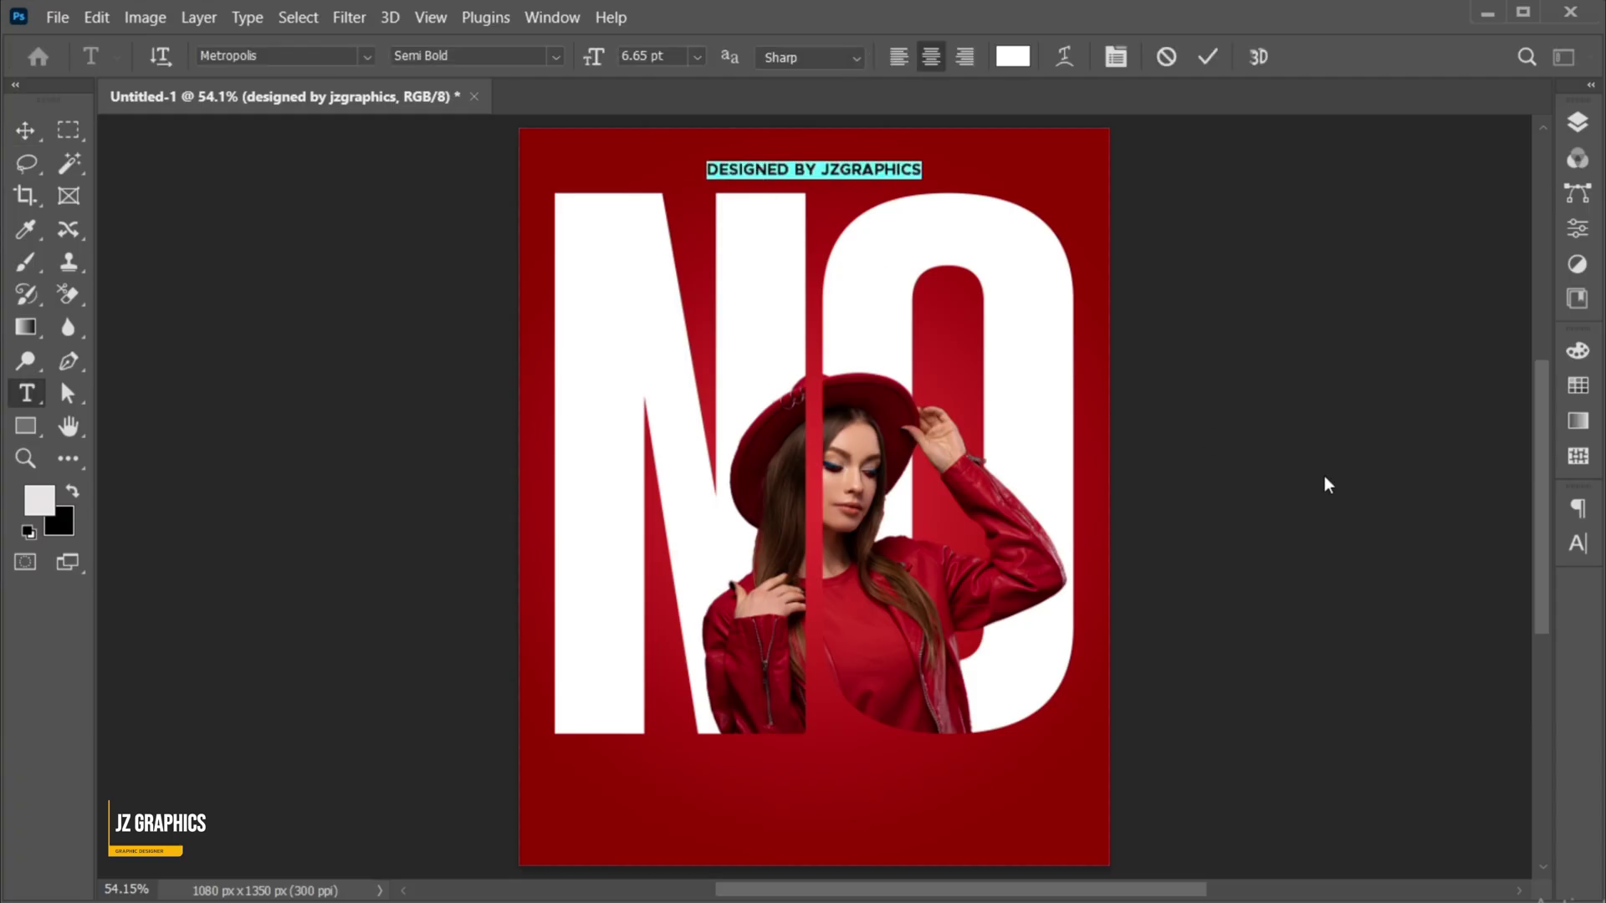
{"action": "left_click", "coordinate": [1577, 544]}
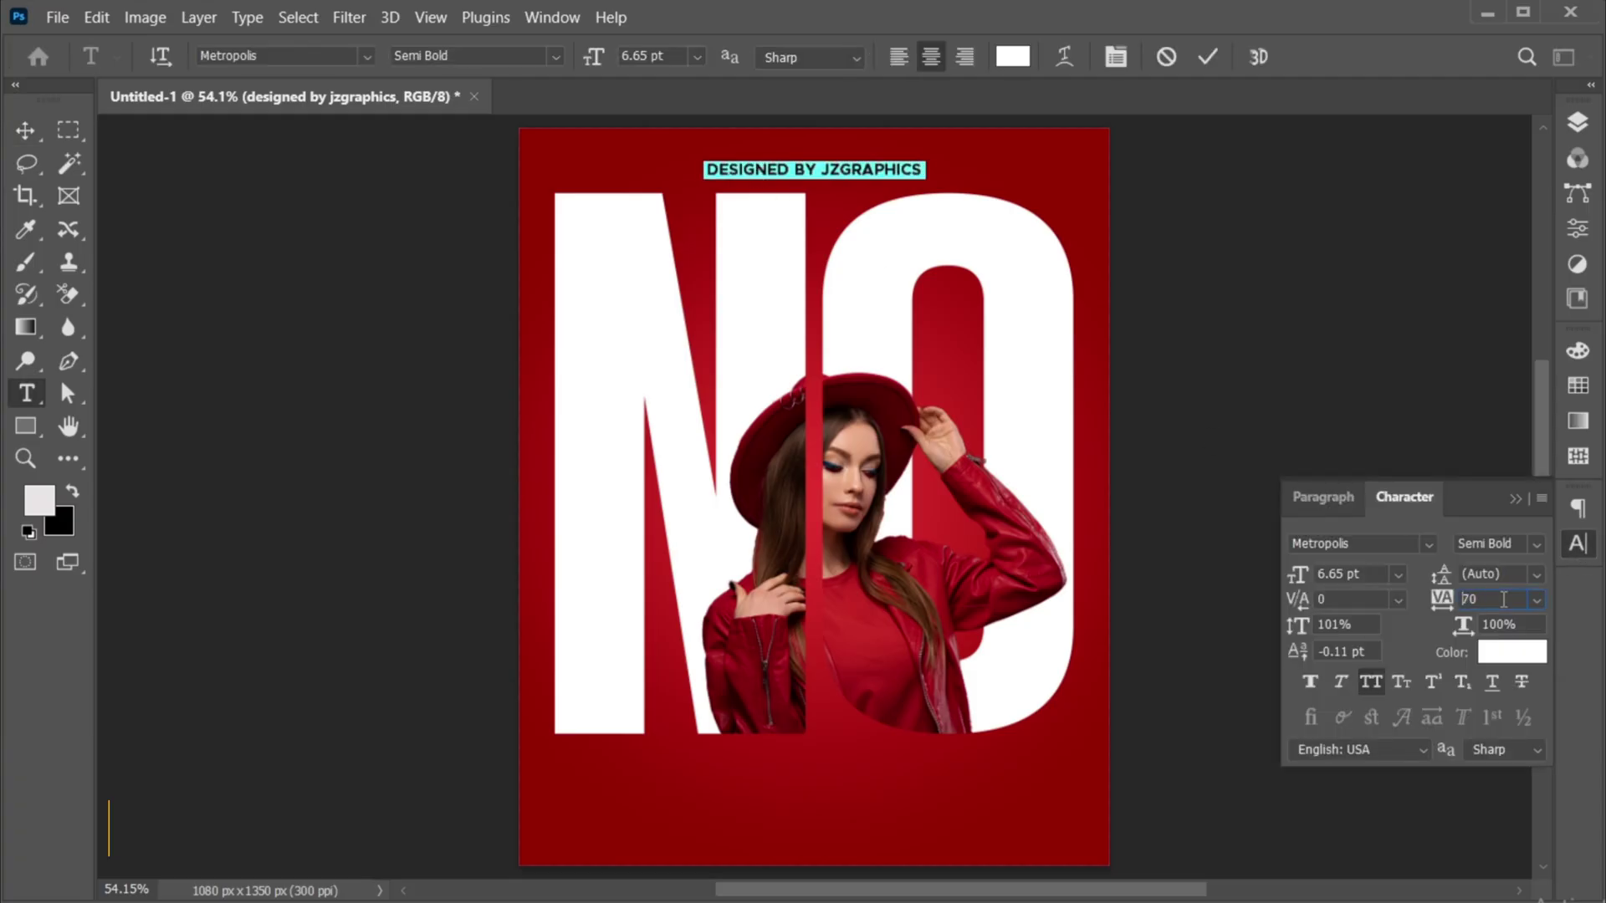
{"action": "scroll", "coordinate": [1504, 599], "scroll_direction": "up", "scroll_amount": 4}
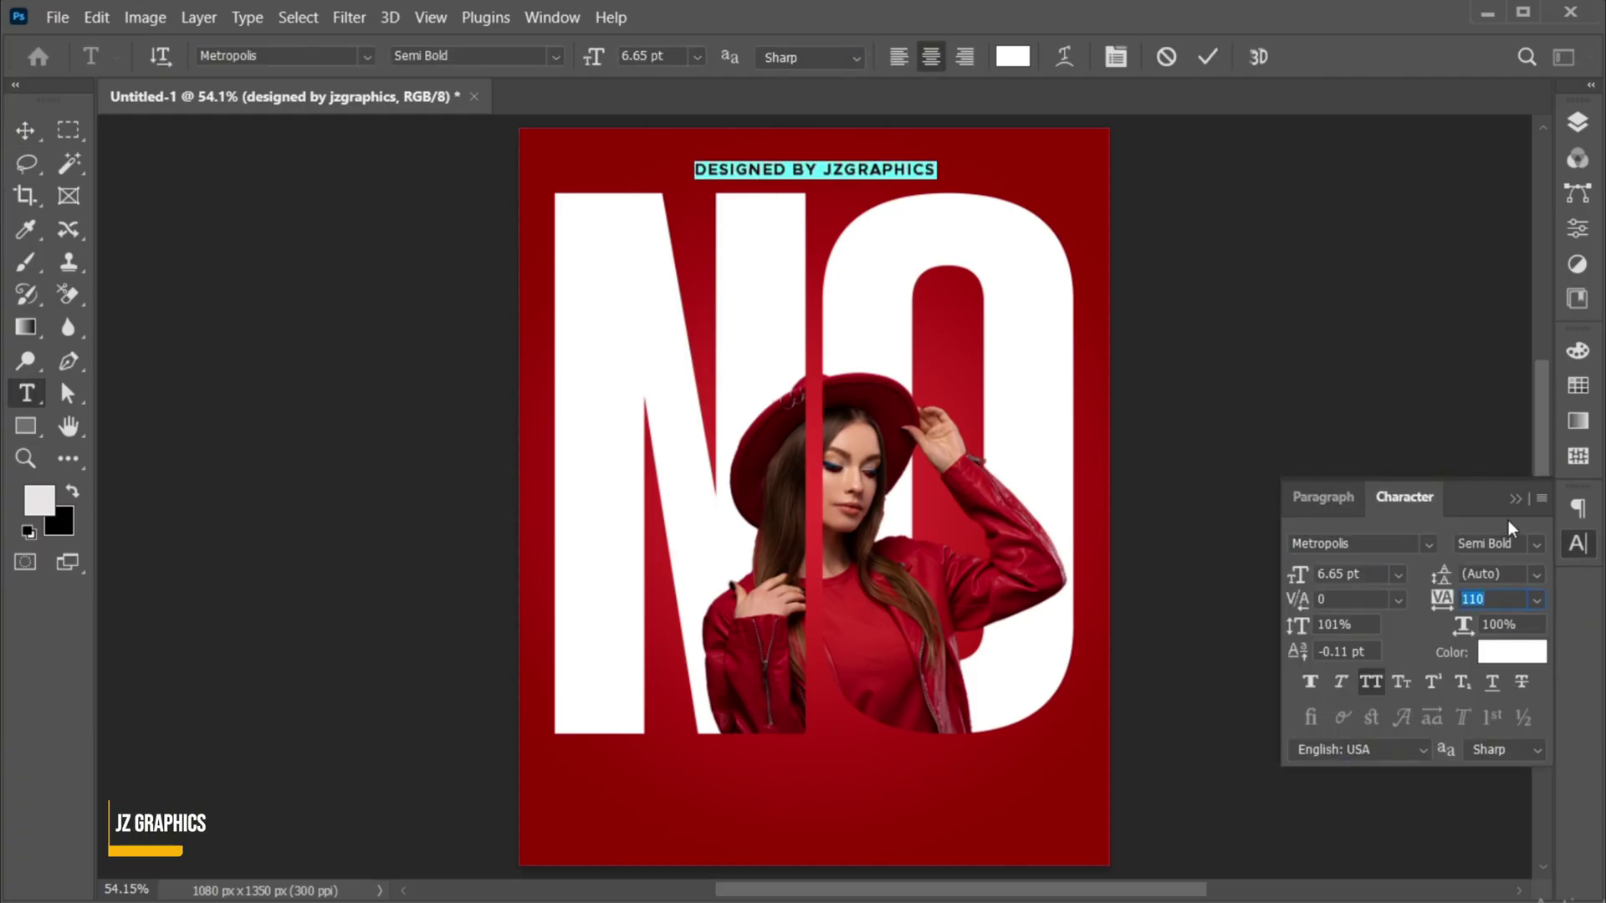
Step: Duplicate the DESIGNED BY JZGRAPHICS text below the letter N and retype the copy as ADOBE PHOTOSHOP TUTORIAL - POSTER DESIGN
{"action": "left_click", "coordinate": [1207, 57]}
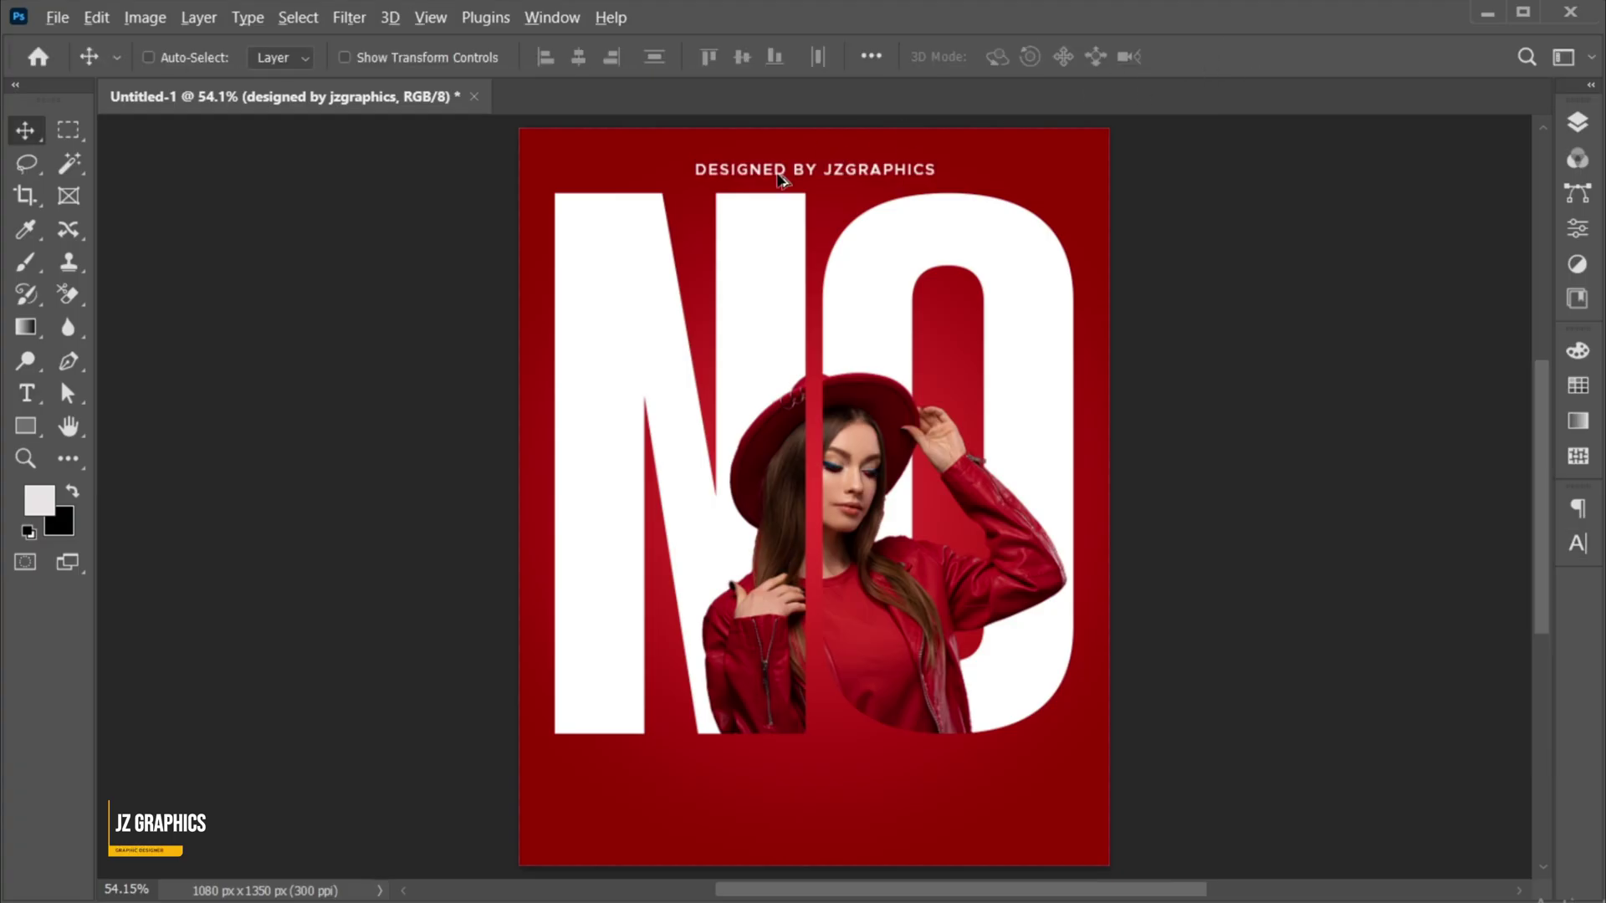
{"action": "left_click_drag", "start_coordinate": [697, 431], "coordinate": [697, 430]}
{"action": "left_click_drag", "start_coordinate": [776, 175], "coordinate": [635, 768]}
{"action": "double_click", "coordinate": [635, 768]}
{"action": "type", "text": "ADOBE PH"}
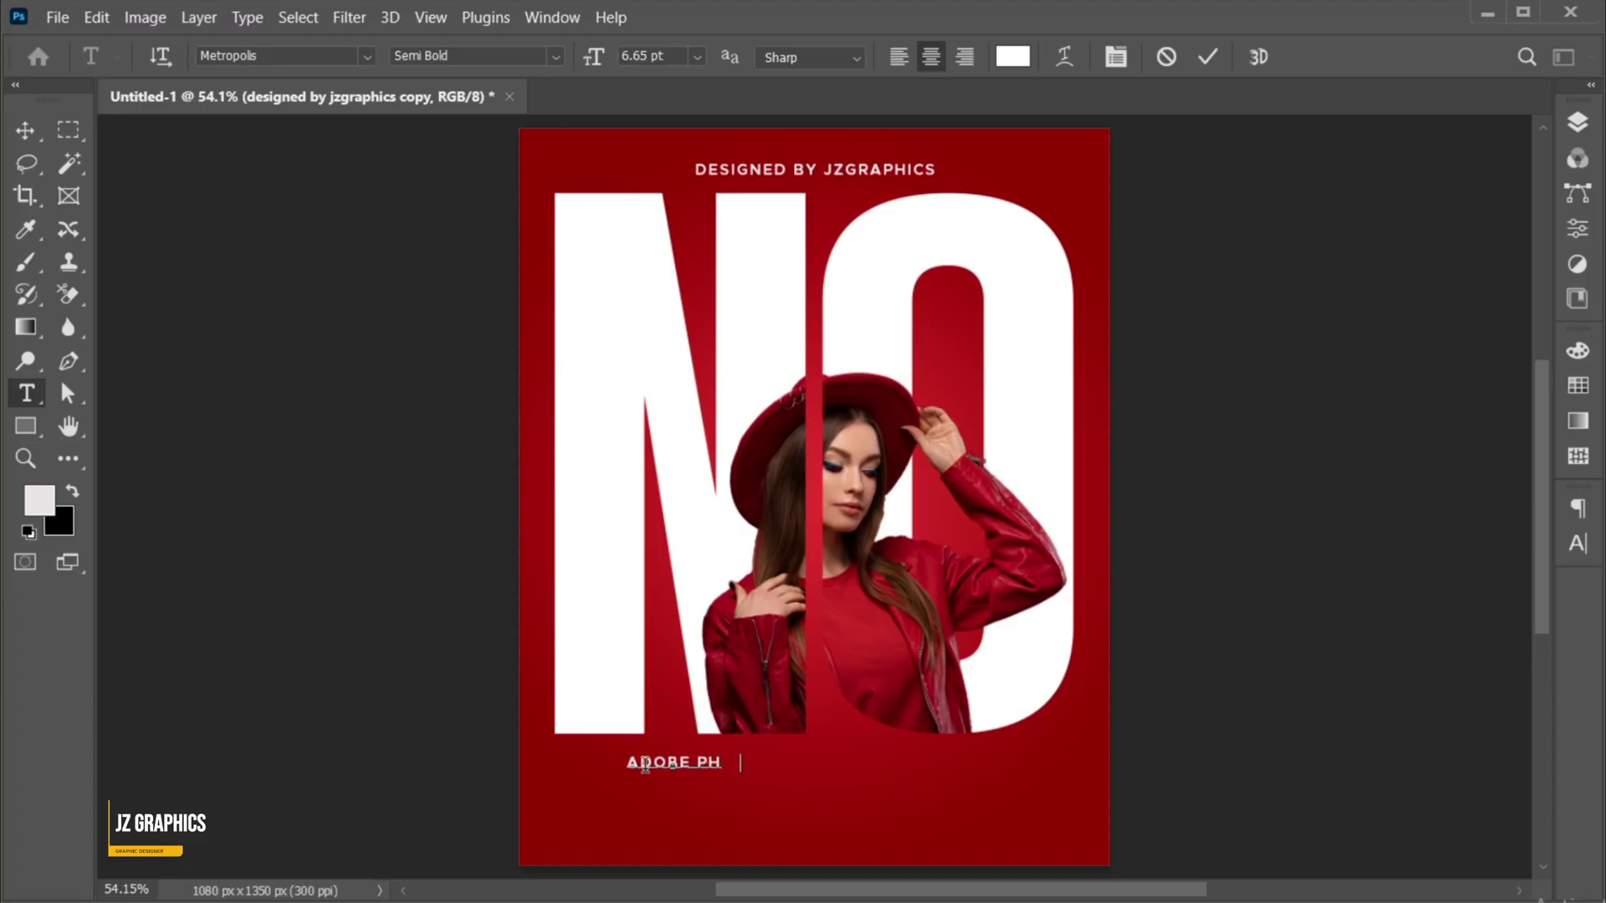
{"action": "type", "text": "OTOSHOP TUTORIAL - POS"}
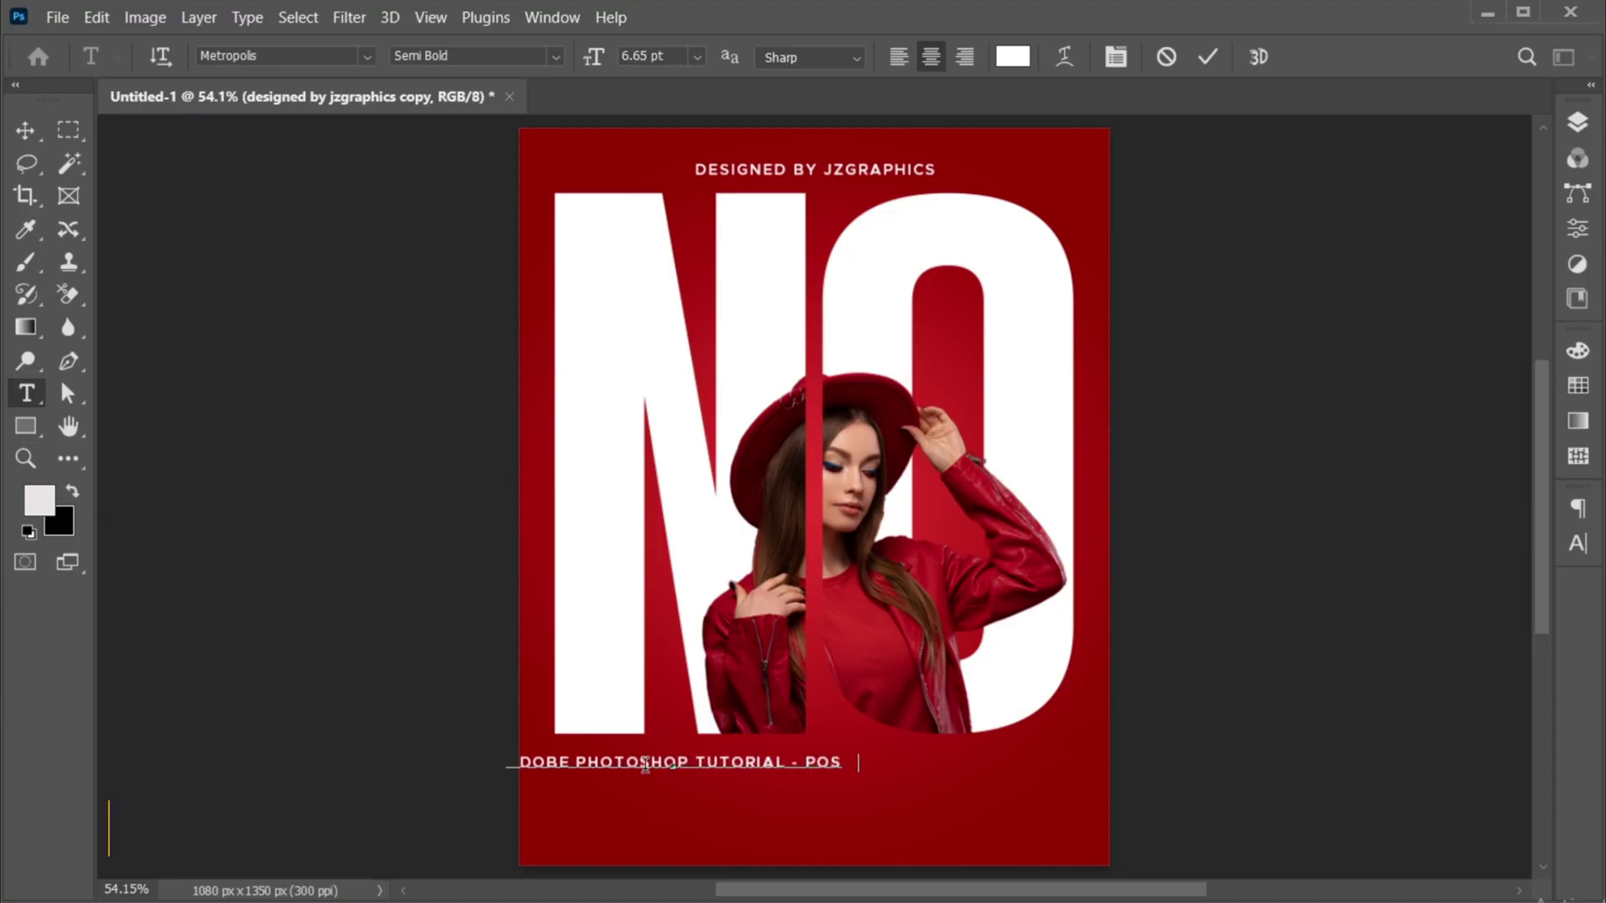
{"action": "type", "text": "TER DESIGN"}
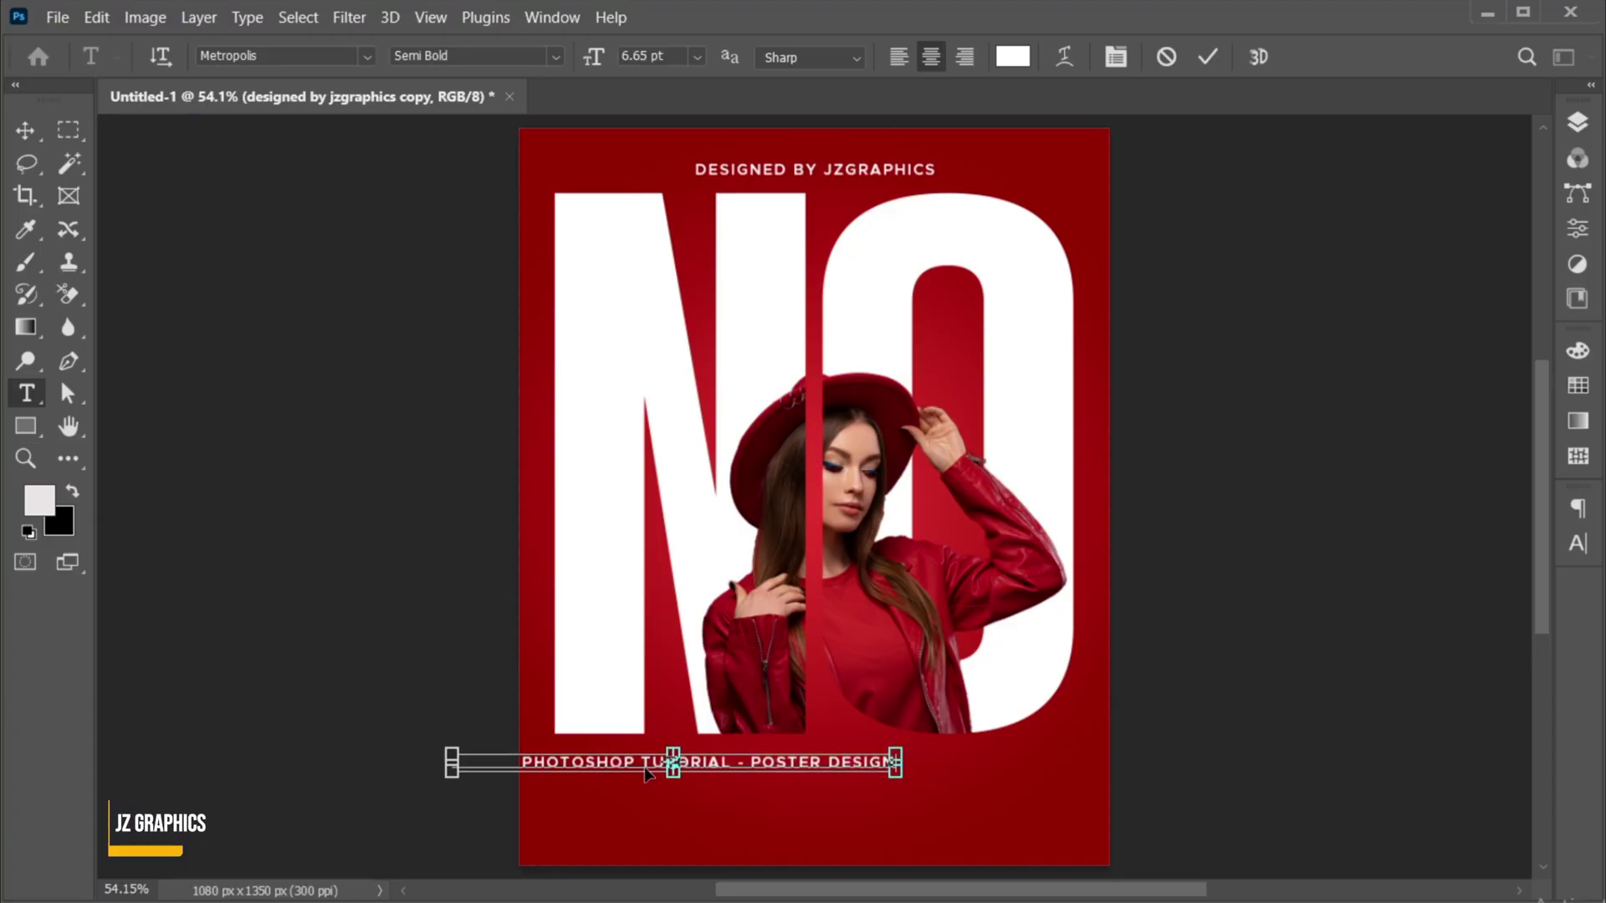
Step: Set the whole ADOBE PHOTOSHOP TUTORIAL - POSTER DESIGN line to Bold with a tracking of 50
{"action": "key", "text": "ctrl+a"}
{"action": "left_click", "coordinate": [1580, 547]}
{"action": "left_click", "coordinate": [1534, 544]}
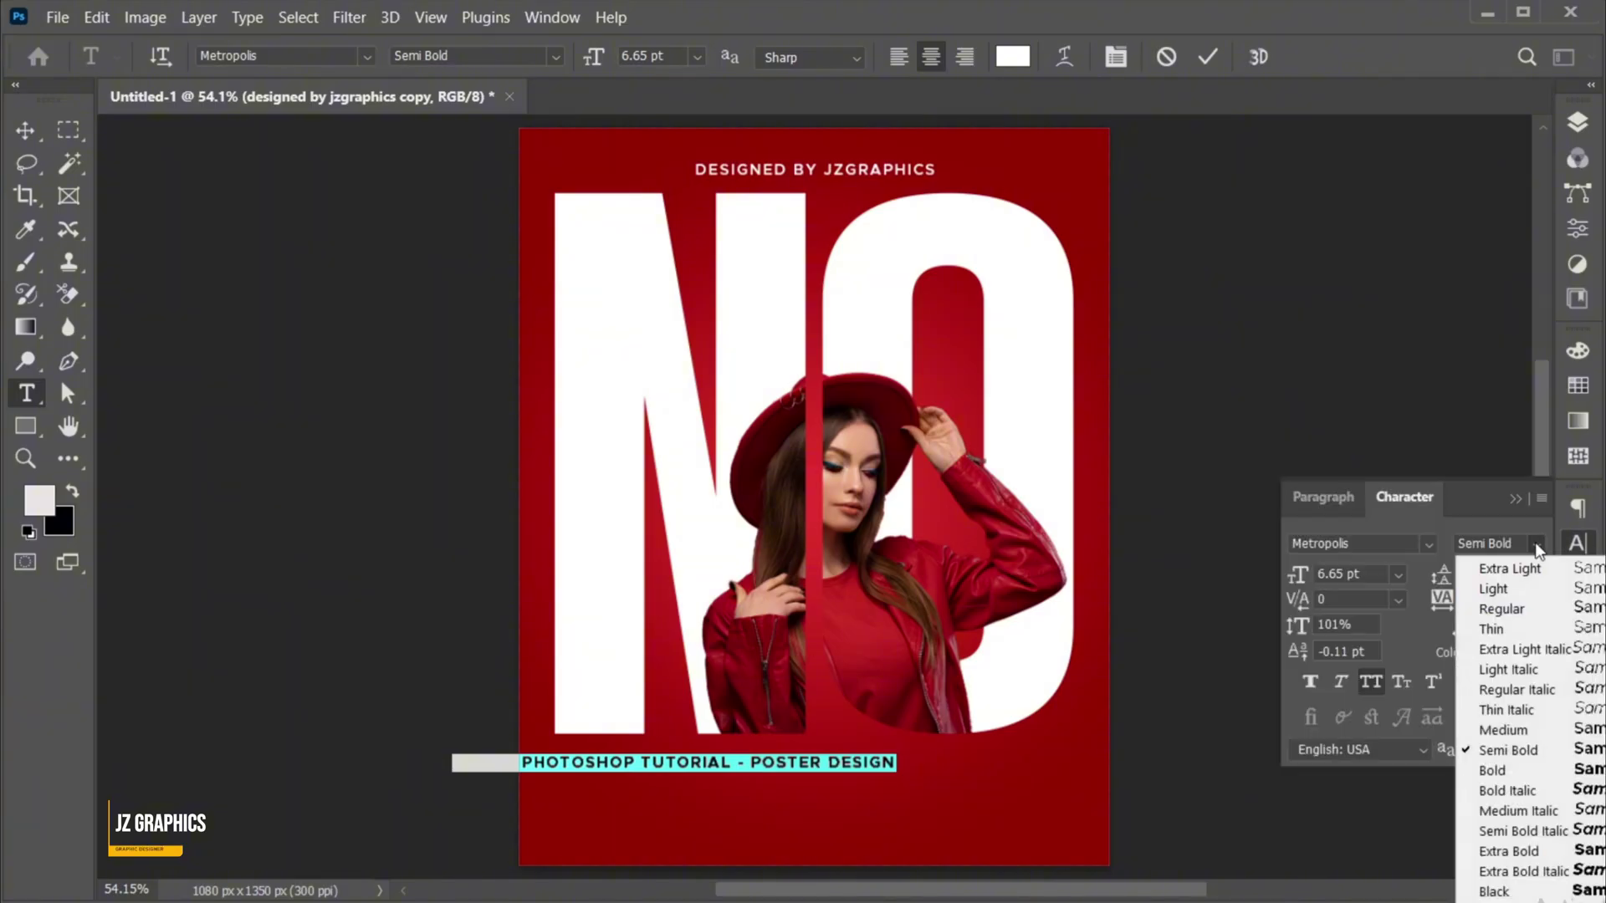
{"action": "left_click", "coordinate": [1509, 775]}
{"action": "left_click", "coordinate": [1498, 599]}
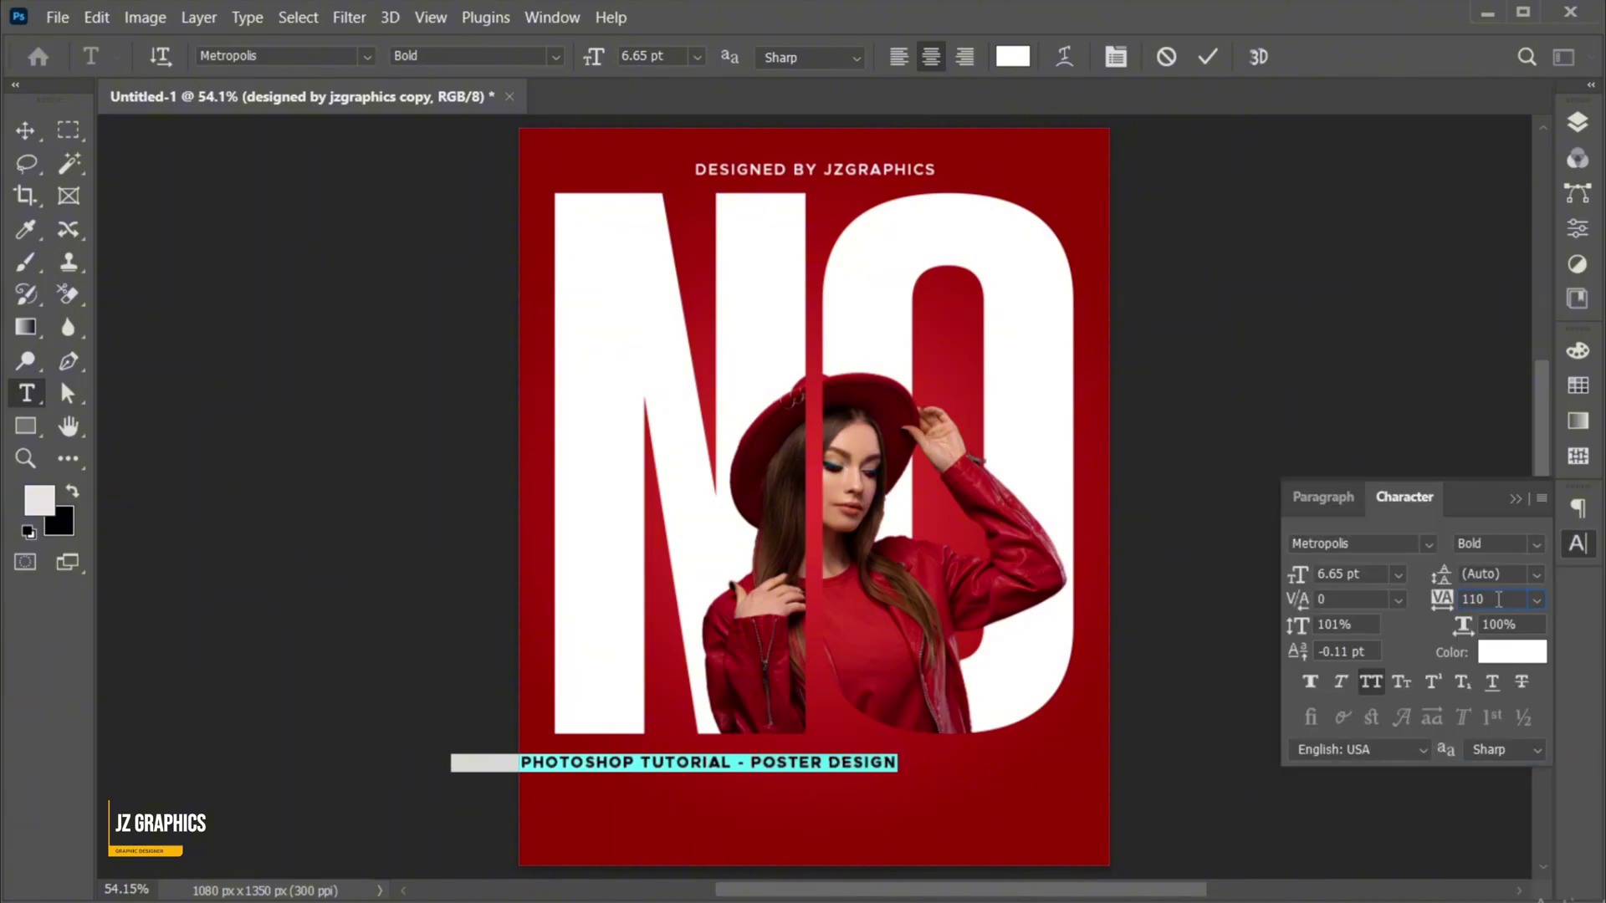
{"action": "key", "text": "Down"}
{"action": "key", "text": "Down"}
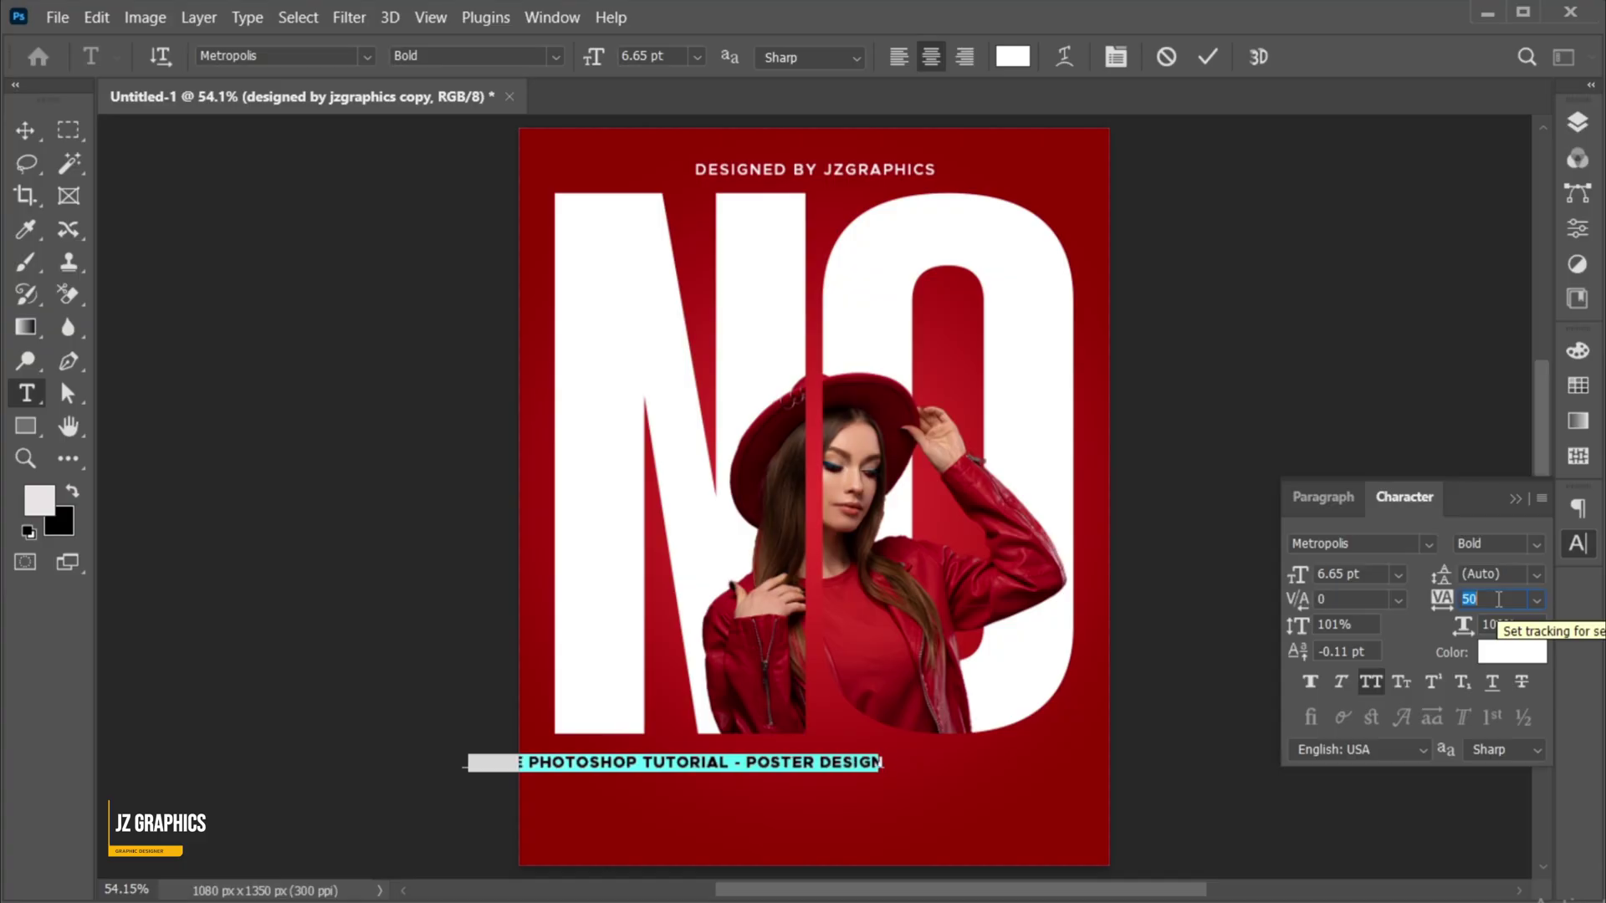
{"action": "left_click", "coordinate": [1207, 57]}
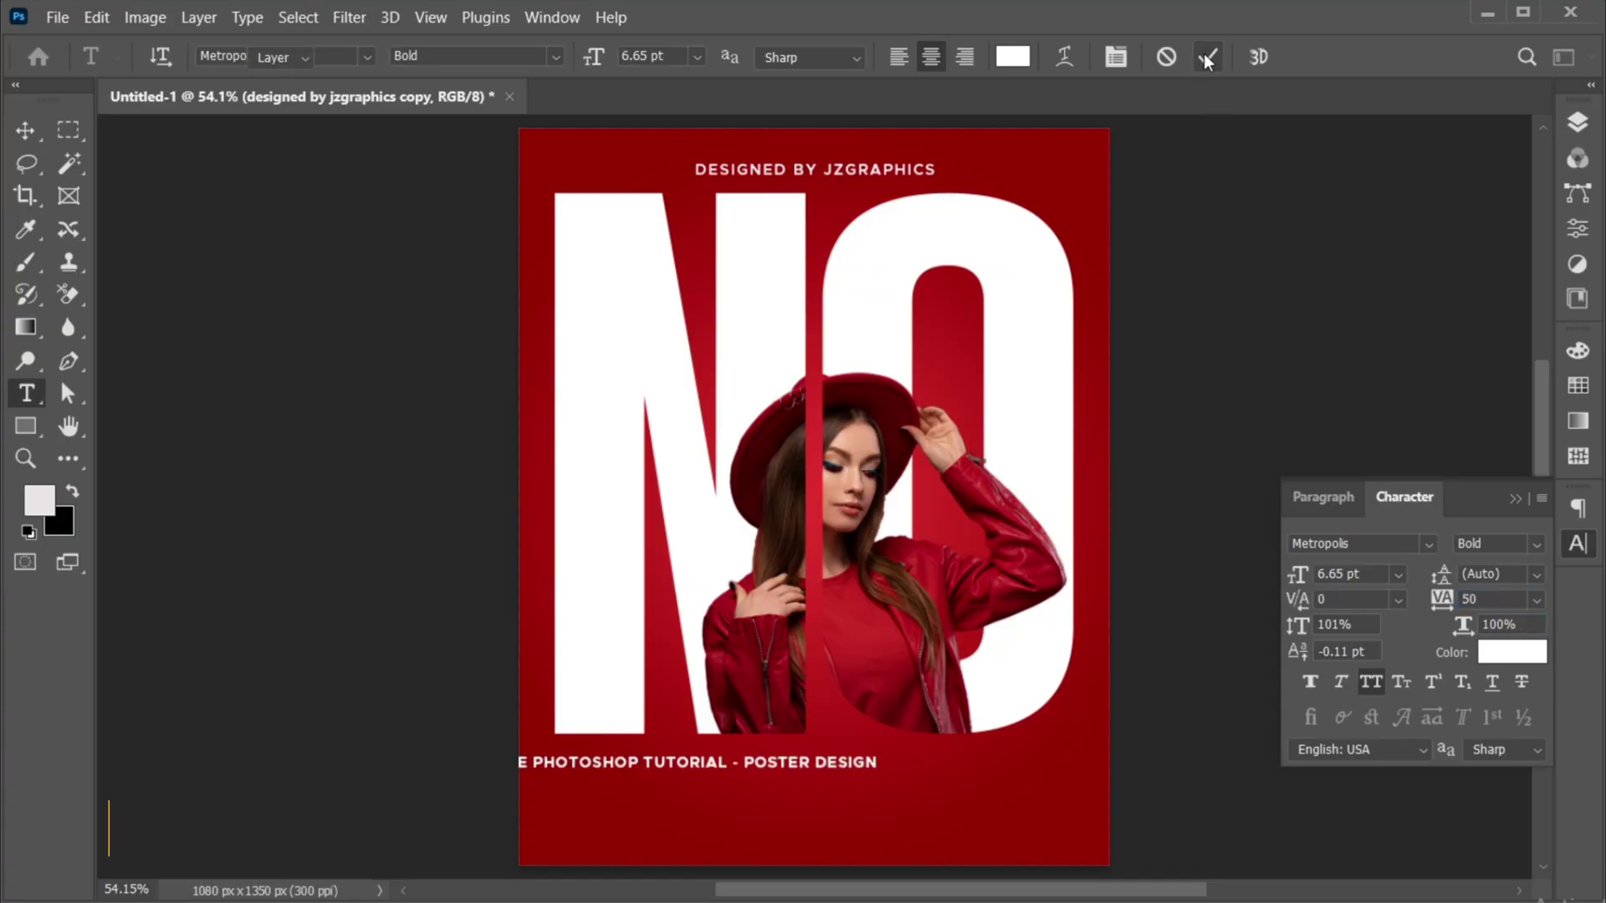
Step: Move the ADOBE PHOTOSHOP TUTORIAL - POSTER DESIGN line so it starts flush with the left edge of the N, just below the letters
{"action": "key", "text": "v"}
{"action": "key", "text": "z"}
{"action": "left_click_drag", "start_coordinate": [698, 782], "coordinate": [757, 789]}
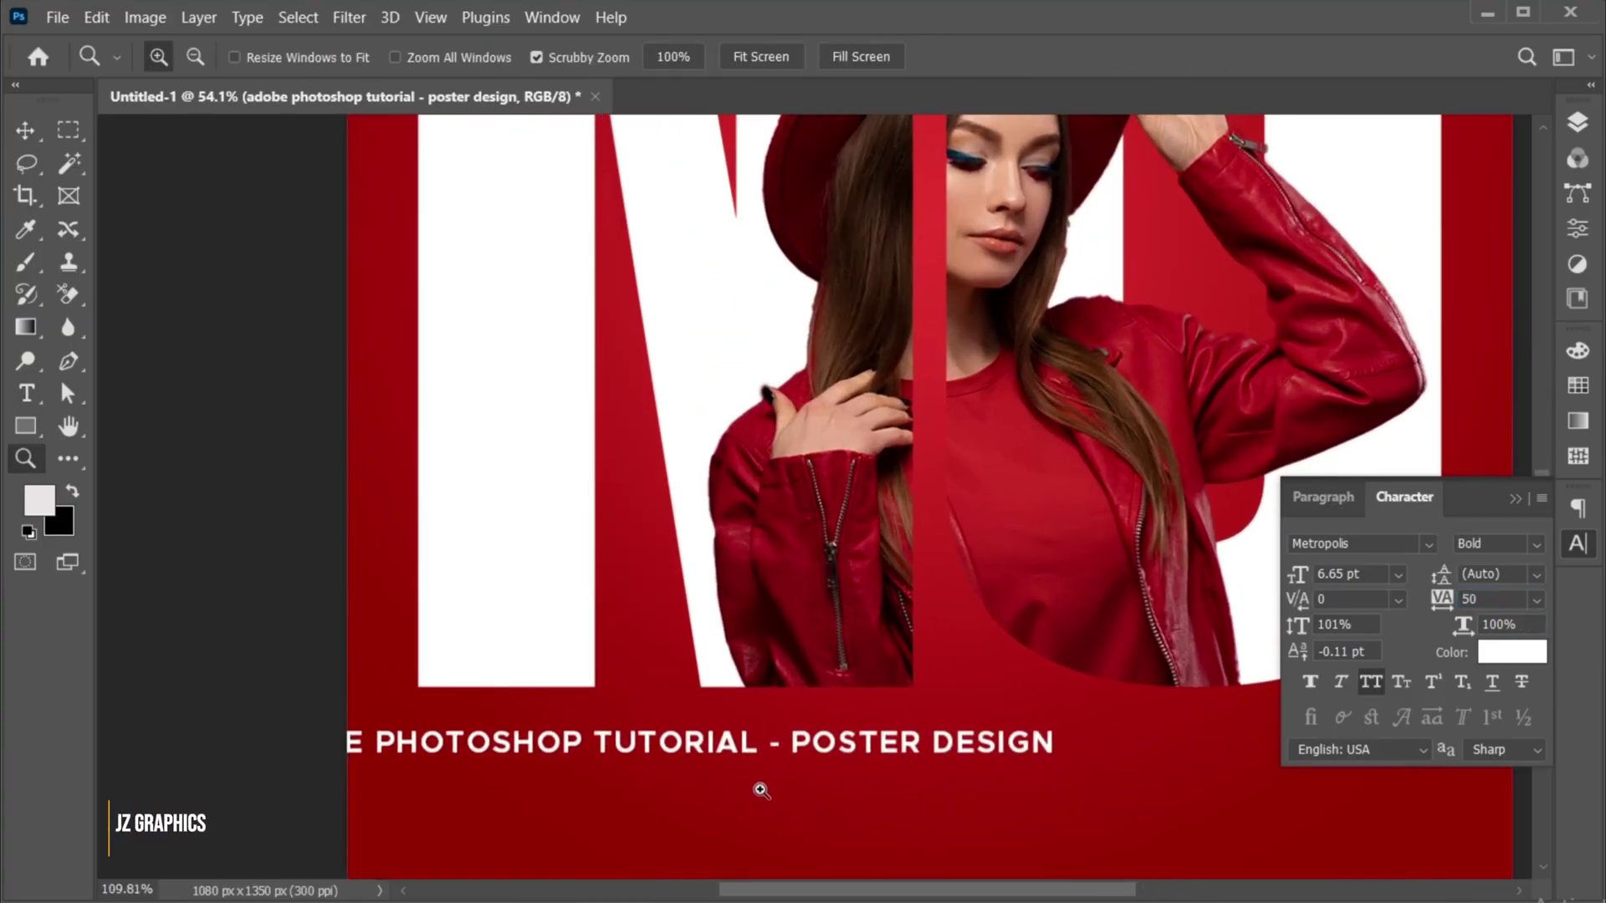
{"action": "key", "text": "v"}
{"action": "left_click_drag", "start_coordinate": [374, 744], "coordinate": [559, 761]}
{"action": "left_click_drag", "start_coordinate": [758, 652], "coordinate": [711, 592]}
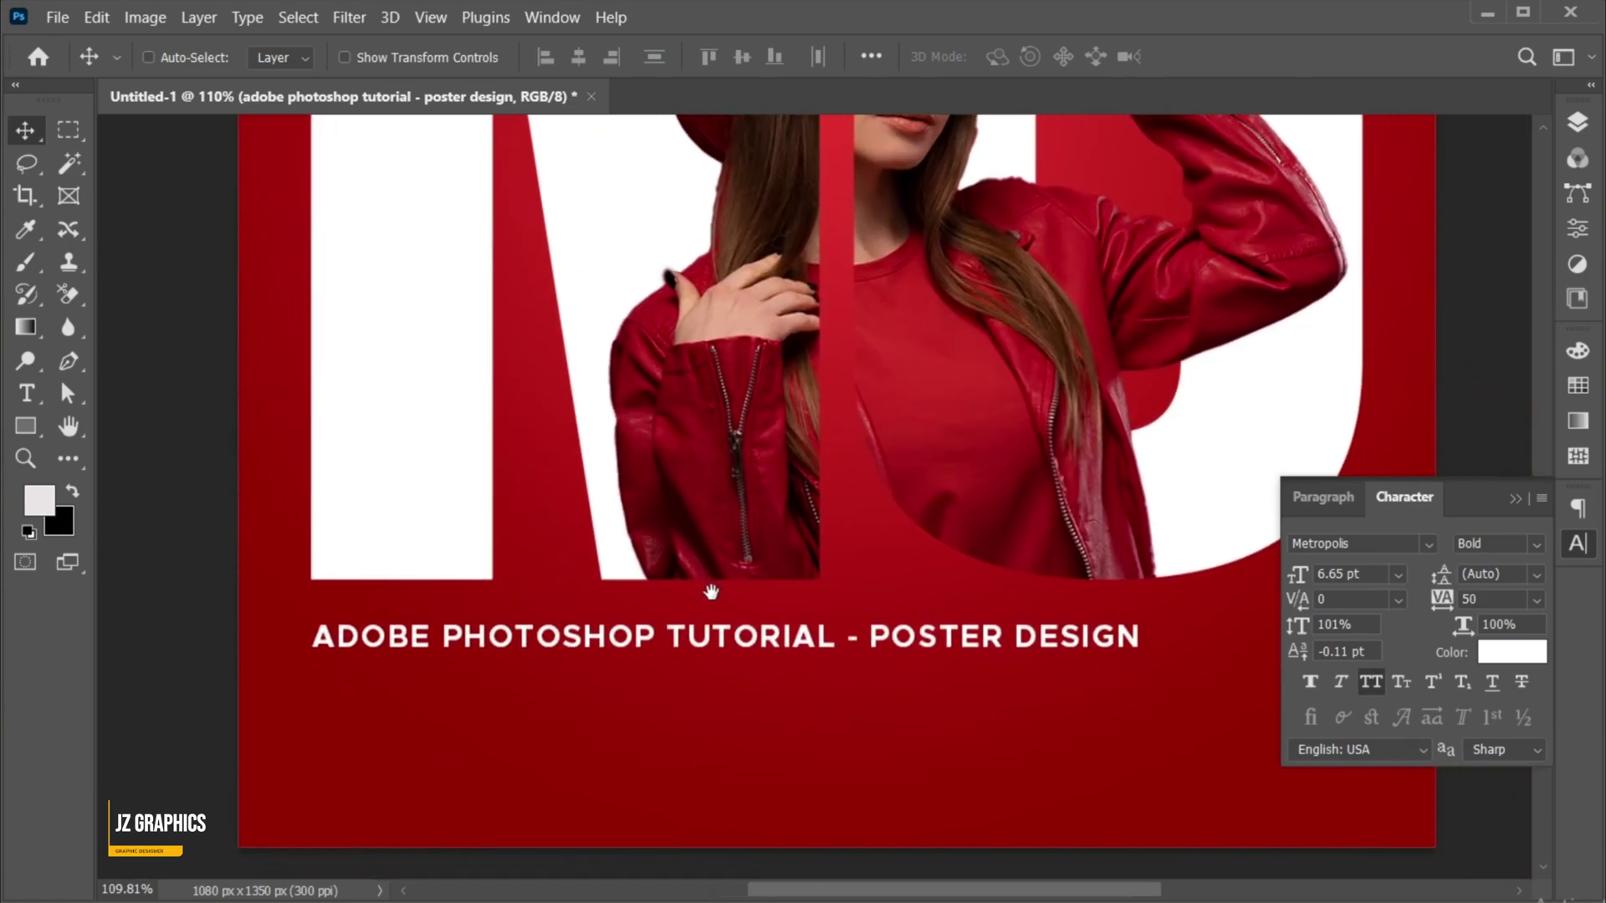
{"action": "left_click", "coordinate": [1515, 499]}
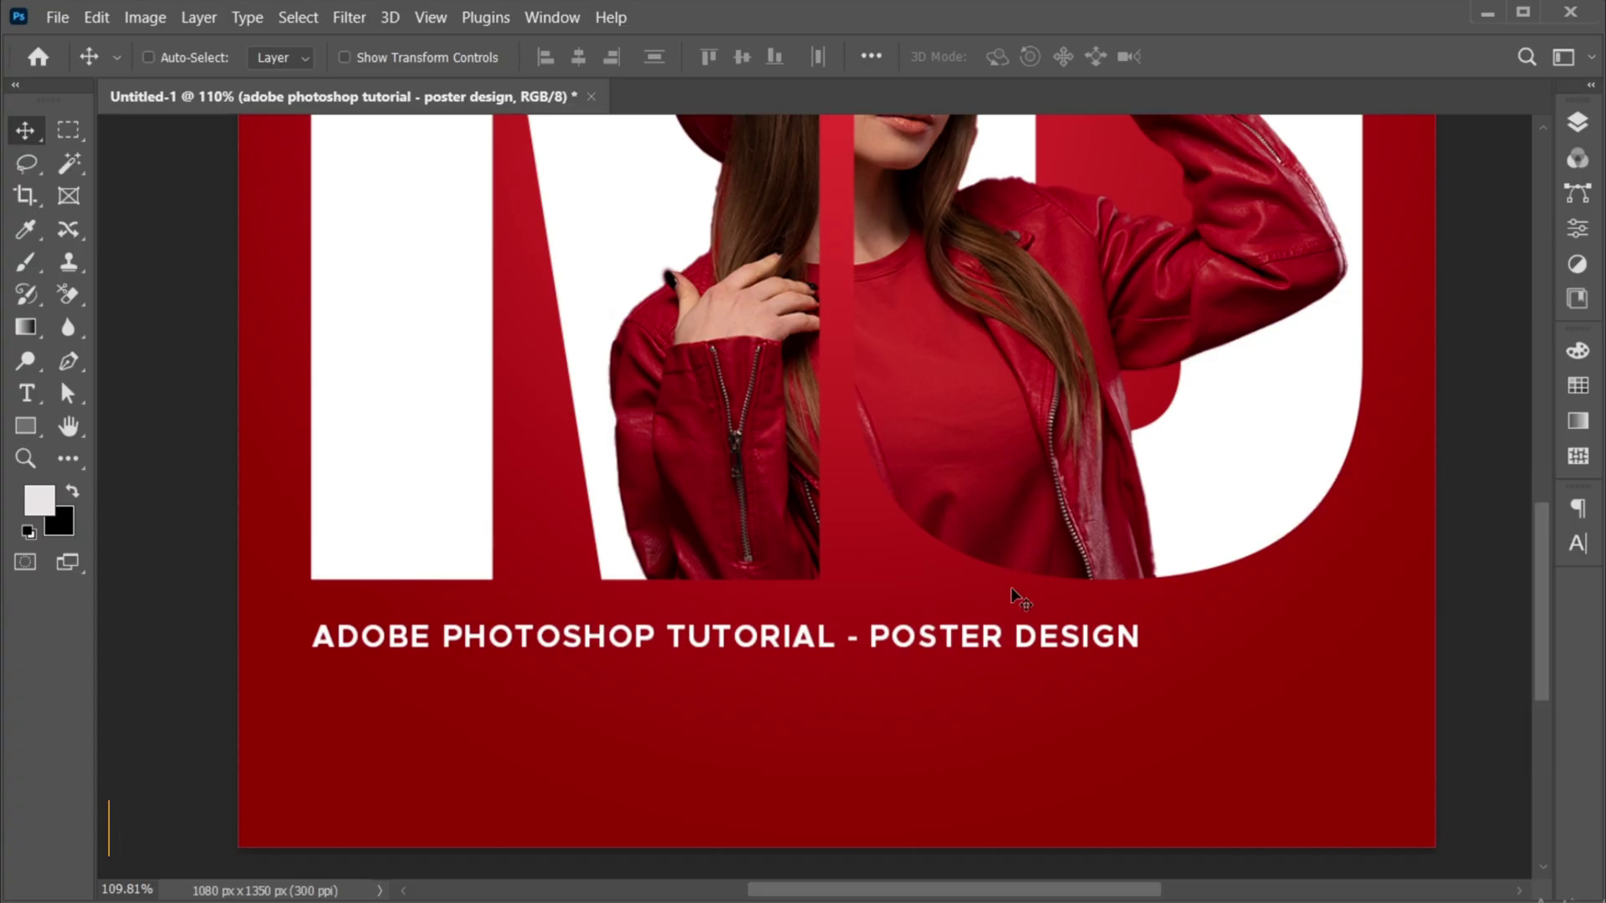
Step: Add a paragraph text box under the tutorial line, as wide as the NO lettering, with placeholder text at 3 pt
{"action": "left_click", "coordinate": [26, 393]}
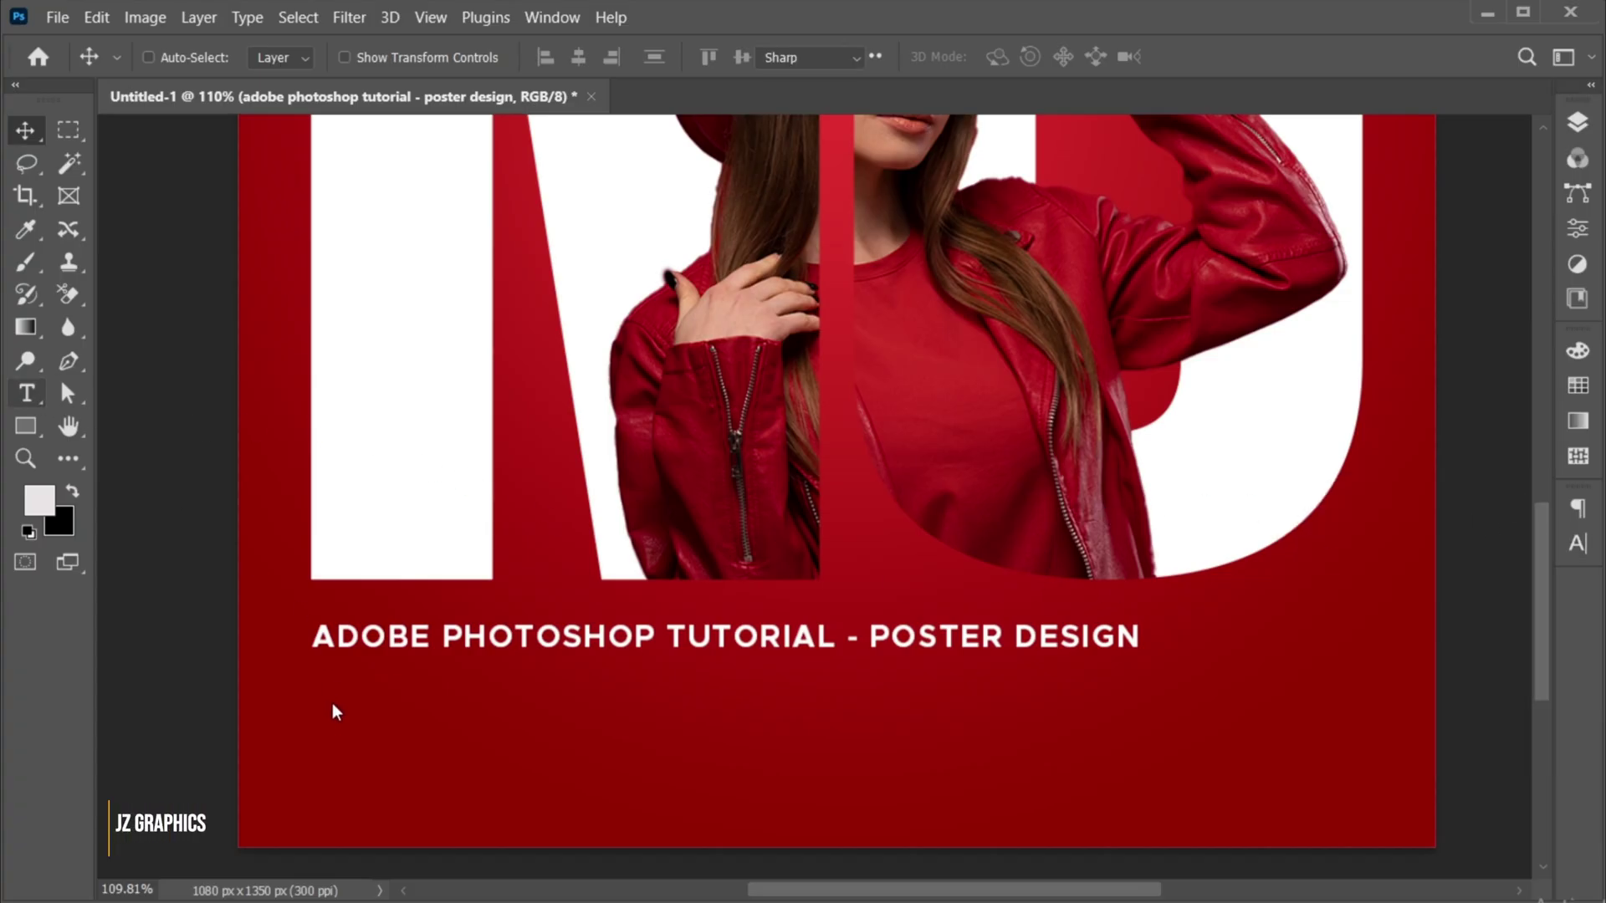
{"action": "left_click_drag", "start_coordinate": [310, 671], "coordinate": [1364, 808]}
{"action": "left_click", "coordinate": [1577, 544]}
{"action": "left_click", "coordinate": [1299, 583]}
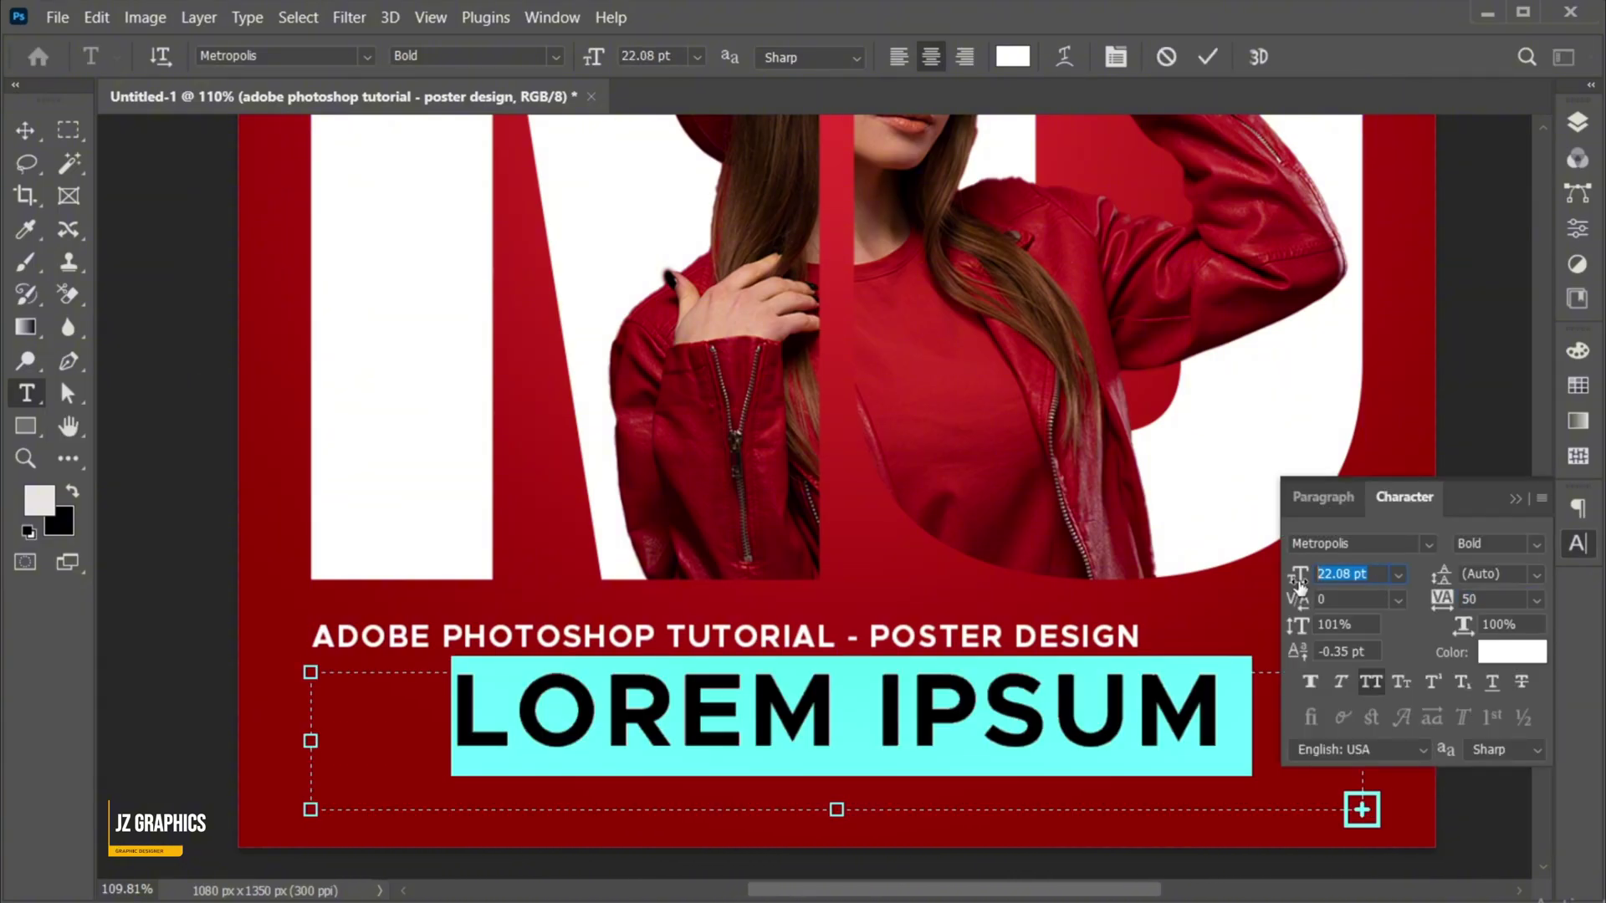
{"action": "key", "text": "Return"}
Step: Set the placeholder paragraph to the Regular weight with a tracking of 30
{"action": "left_click", "coordinate": [1497, 543]}
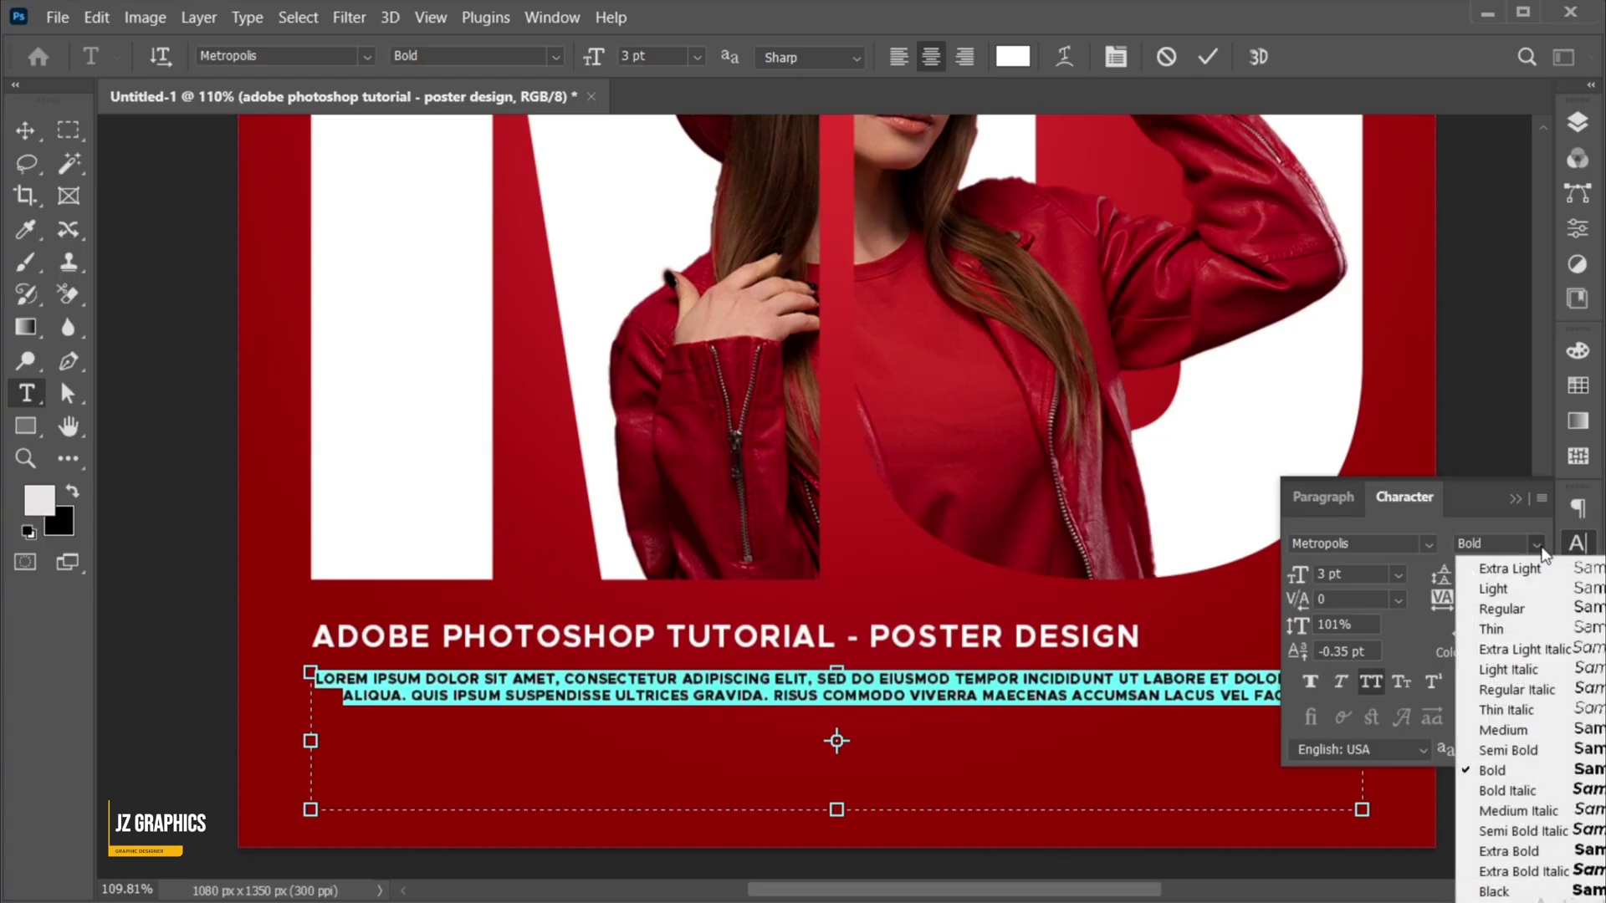
{"action": "left_click", "coordinate": [1508, 611]}
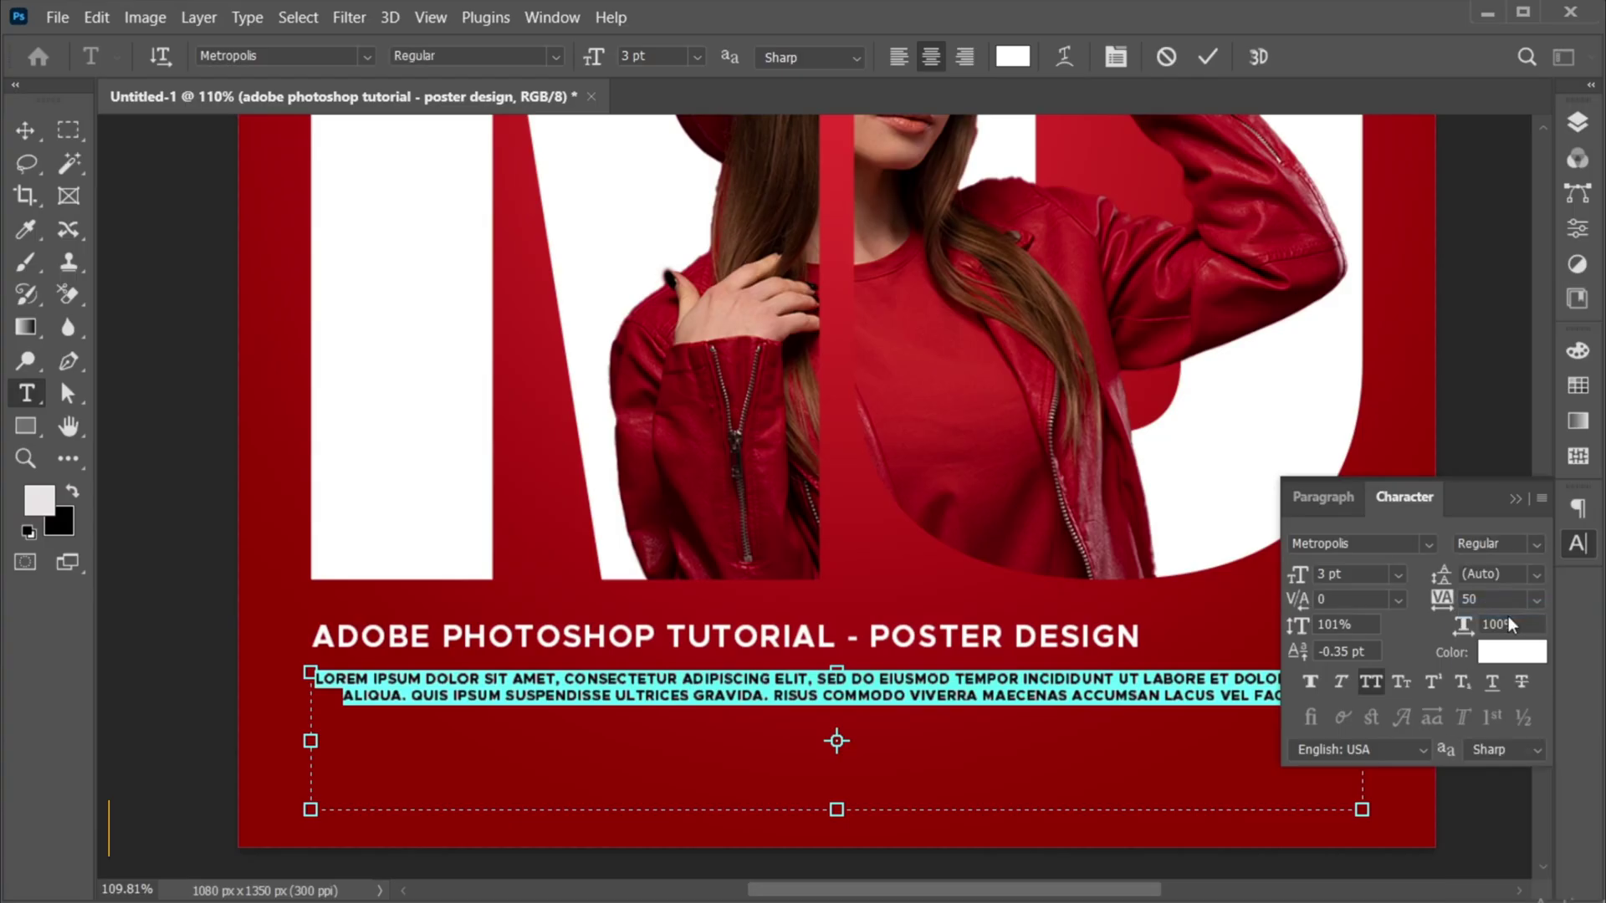
{"action": "left_click", "coordinate": [1443, 604]}
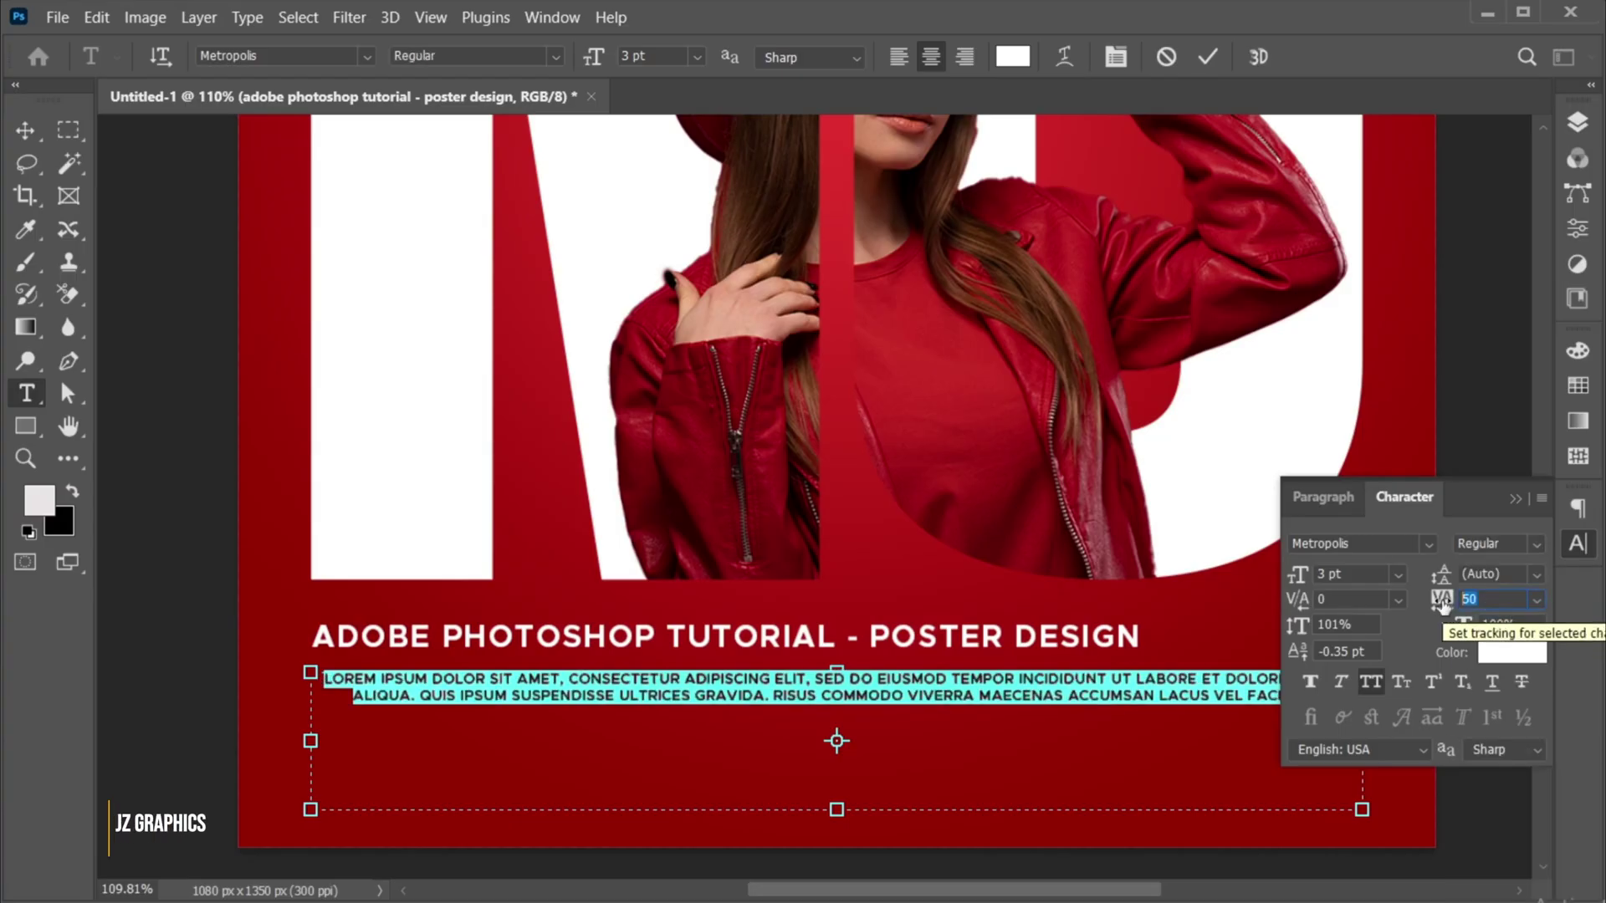
{"action": "type", "text": "30"}
{"action": "left_click", "coordinate": [1516, 499]}
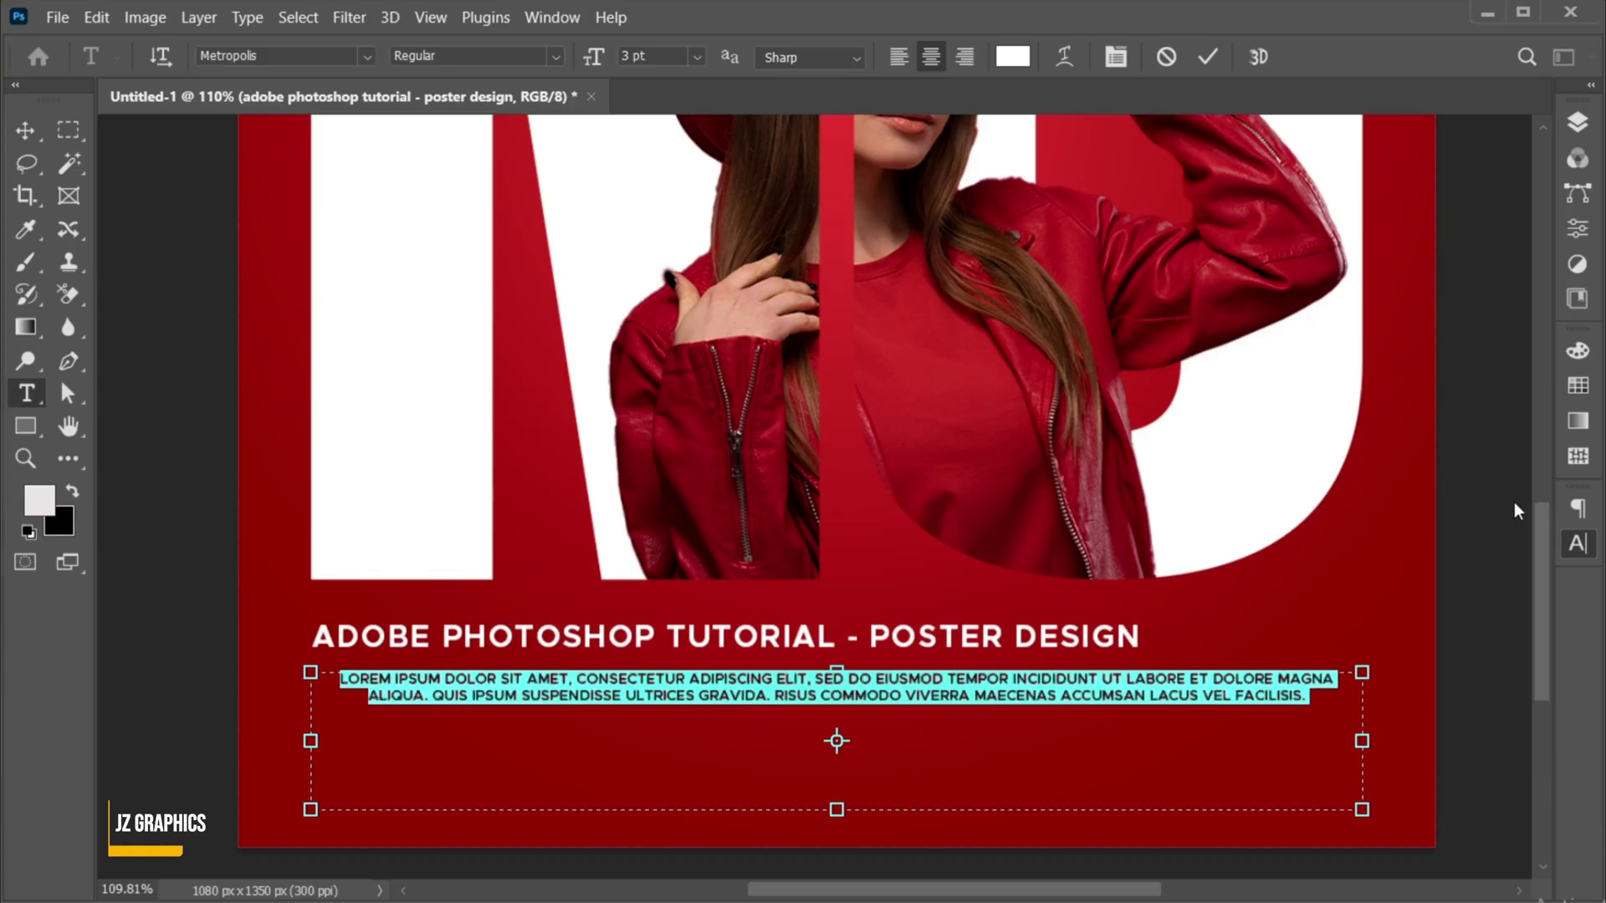
Step: Repeat the lorem ipsum text until it fills the paragraph box, and shorten the box slightly from its lower edge
{"action": "left_click", "coordinate": [1311, 705]}
{"action": "type", "text": "LOREM IPSUM DOLOR SIT AMET, CONSECTETUR ADIPISCING ELIT, SED DO EIUSMOD TEMPOR INCIDIDUNT UT LABORE ET DOLORE MAGNA ALIQUA. QUIS IPSUM SUSPENDISSE ULTRICES GRAVIDA. RISUS COMMODO VIVERRA MAECENAS ACCUMSAN LACUS VEL FACILISIS."}
{"action": "type", "text": "LOREM IPSUM DOLOR SIT AMET, CONSECTETUR ADIPISCING ELIT, SED DO EIUSMOD TEMPOR INCIDIDUNT UT LABORE ET DOLORE MAGNA ALIQUA. QUIS IPSUM SUSPENDISSE ULTRICES GRAVIDA. RISUS COMMODO VIVERRA MAECENAS ACCUMSAN LACUS VEL FACILISIS."}
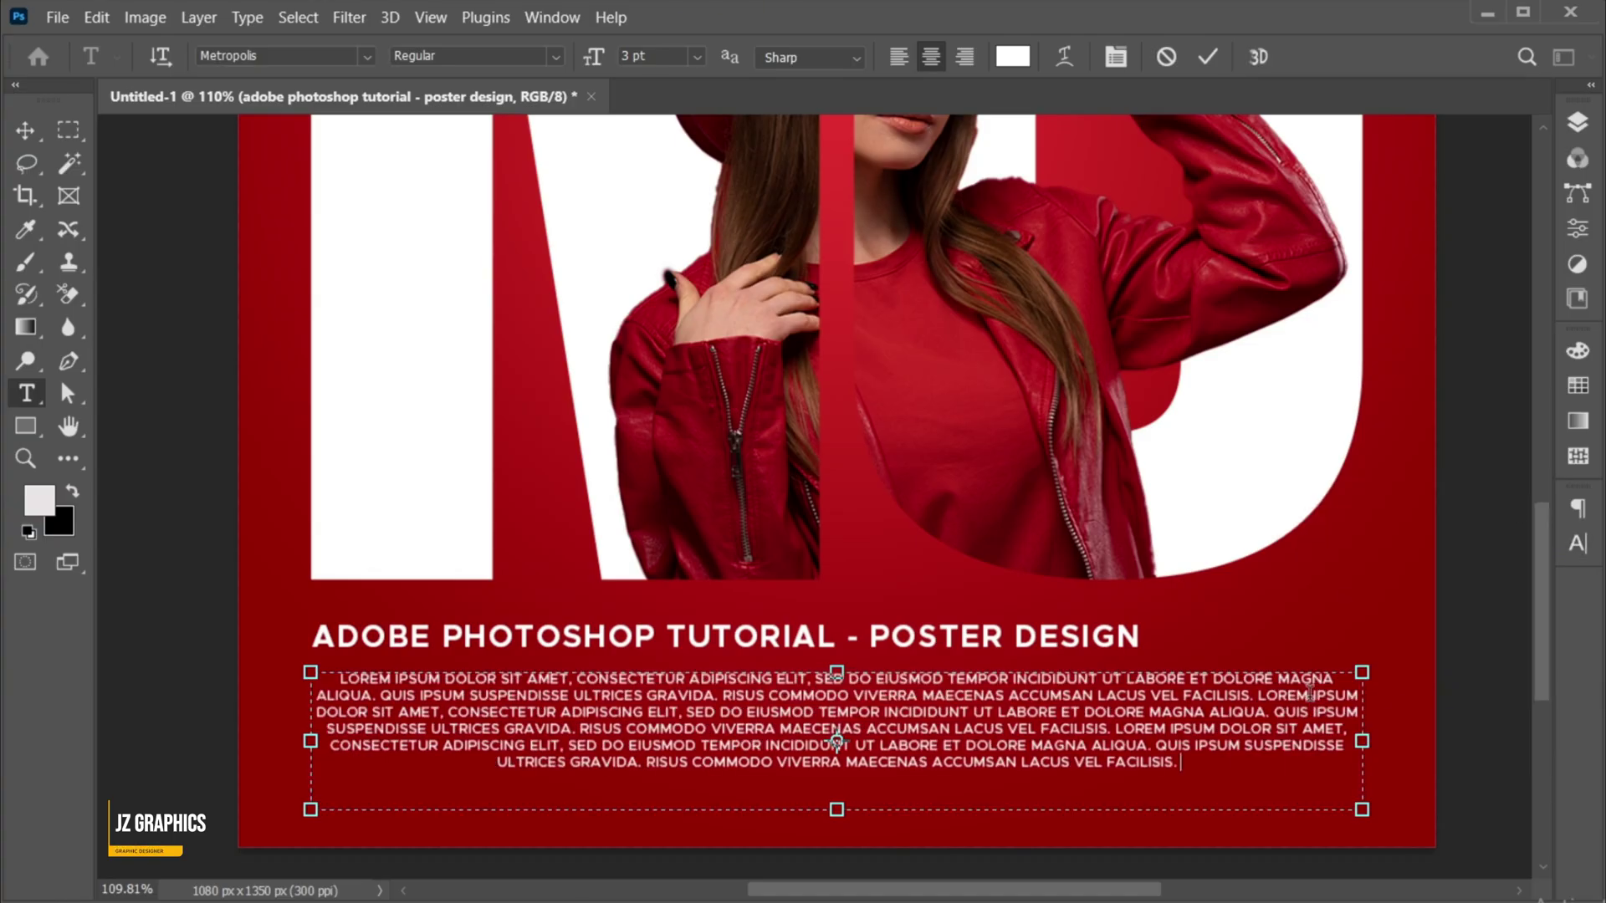
{"action": "left_click_drag", "start_coordinate": [834, 810], "coordinate": [834, 790]}
{"action": "key", "text": "ctrl+Return"}
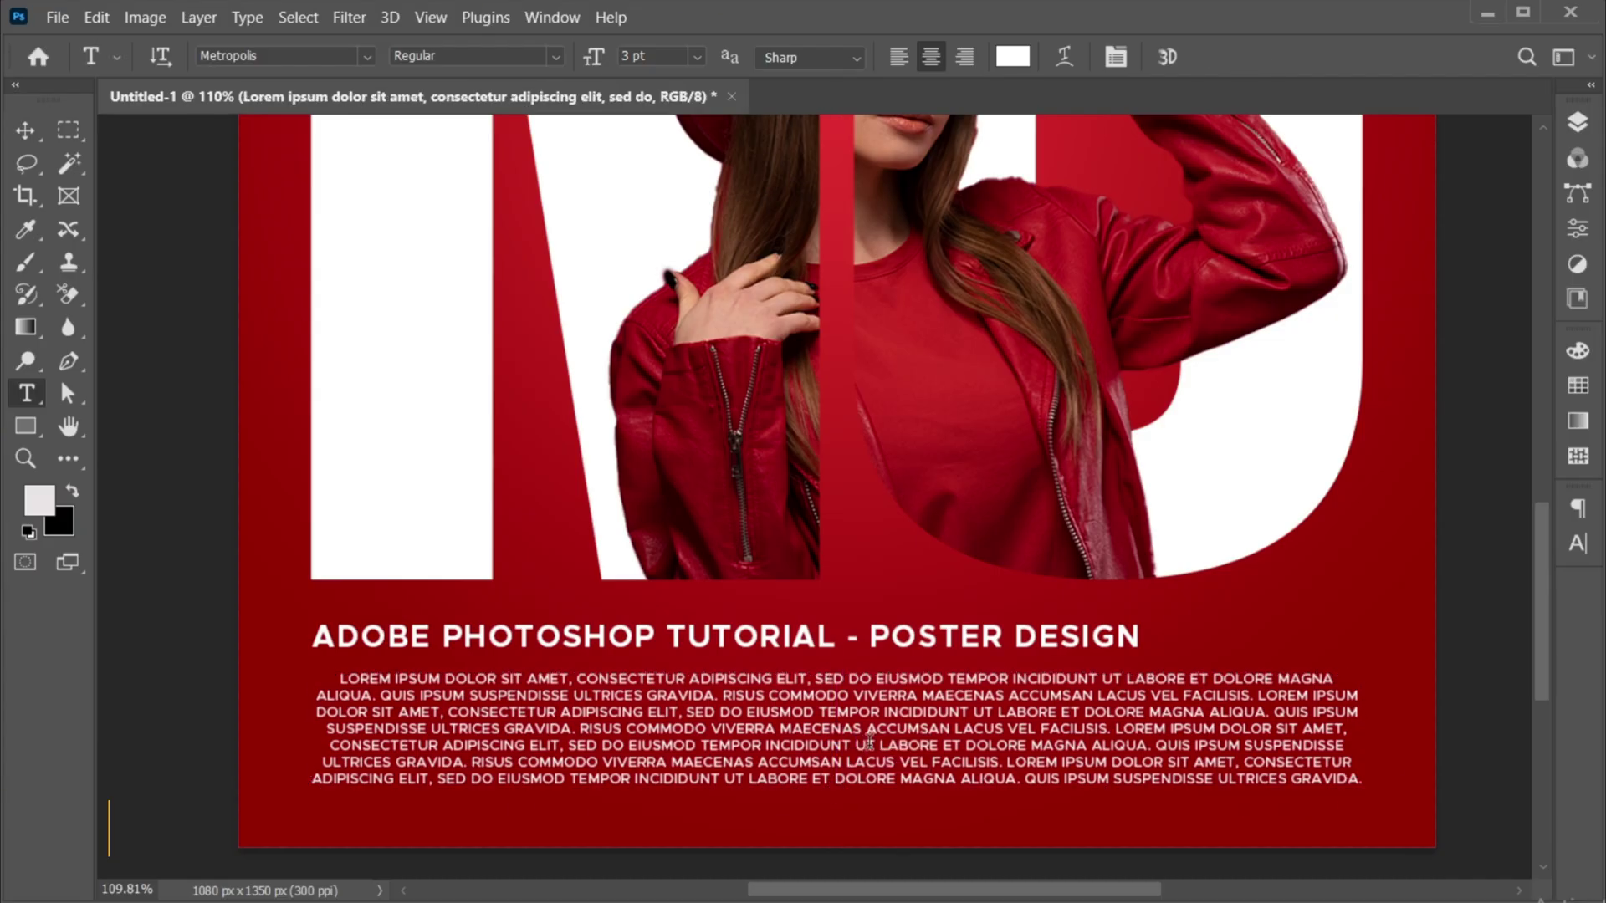
Step: Left-align the lorem ipsum paragraph and colour it light grey eee7e7
{"action": "key", "text": "v"}
{"action": "scroll", "coordinate": [869, 743], "scroll_direction": "down", "scroll_amount": 4}
{"action": "double_click", "coordinate": [806, 721]}
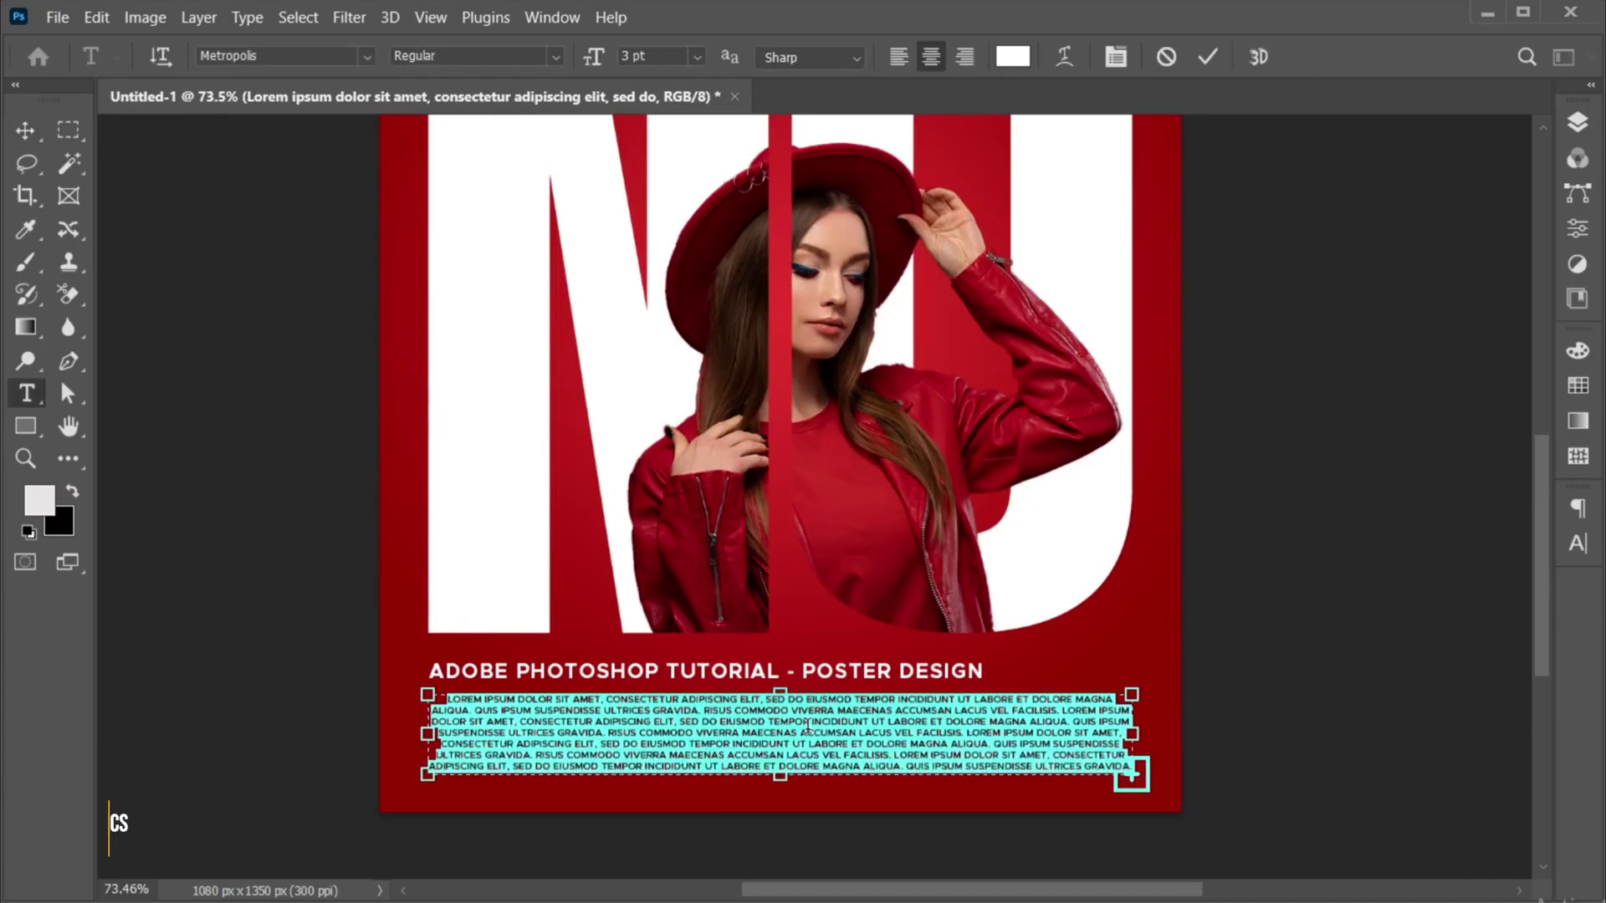
{"action": "left_click", "coordinate": [899, 56]}
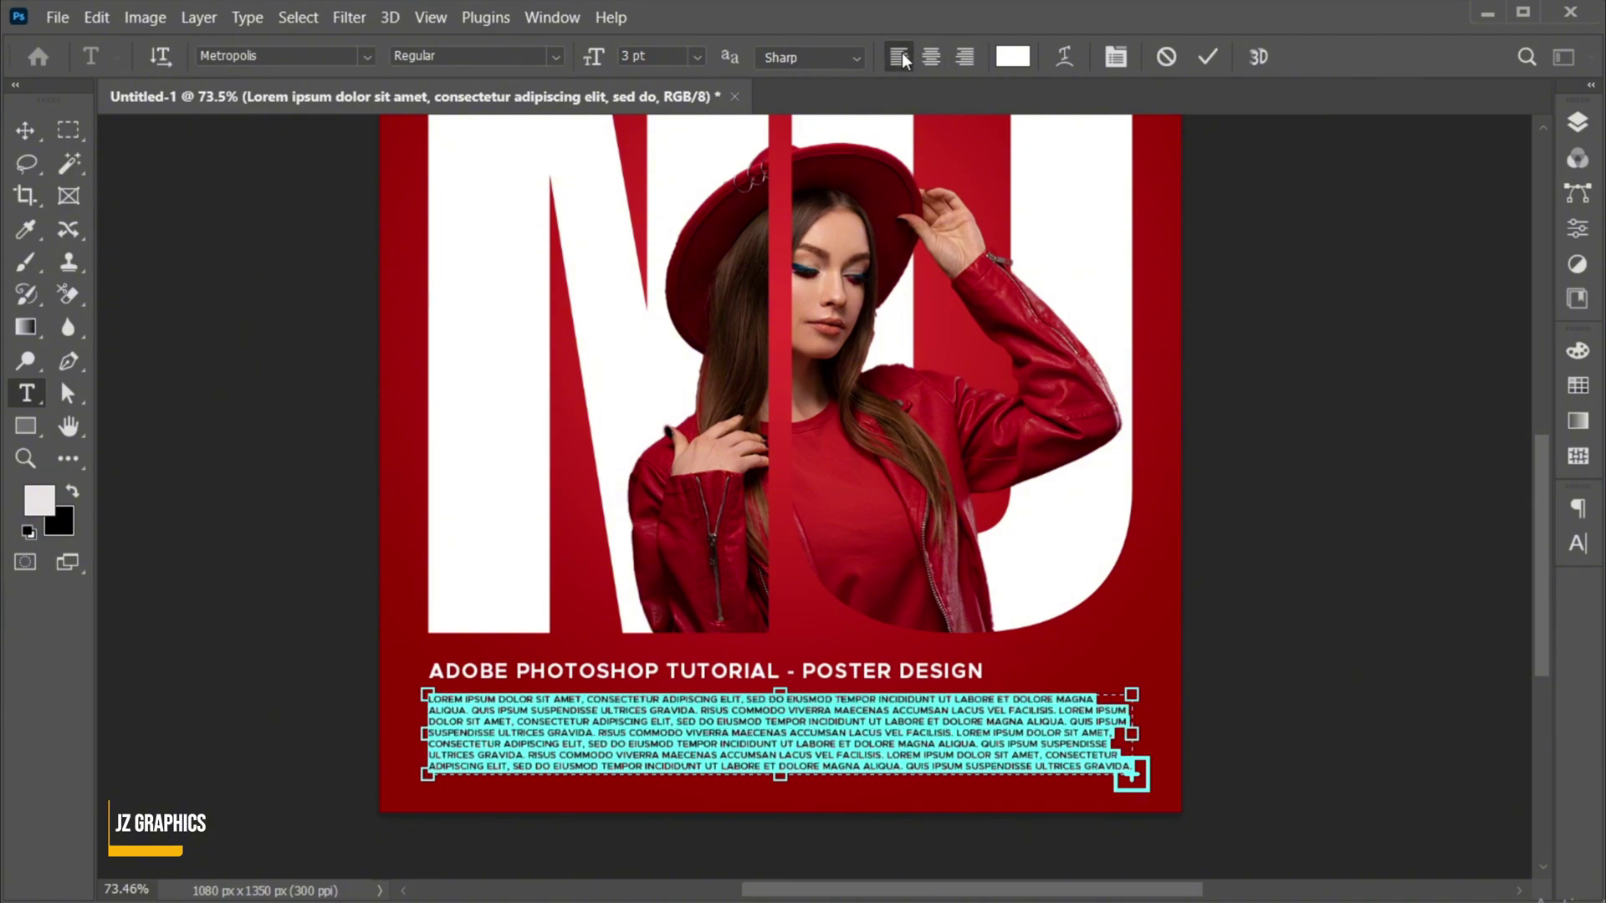
{"action": "left_click", "coordinate": [1013, 57]}
{"action": "left_click", "coordinate": [741, 224]}
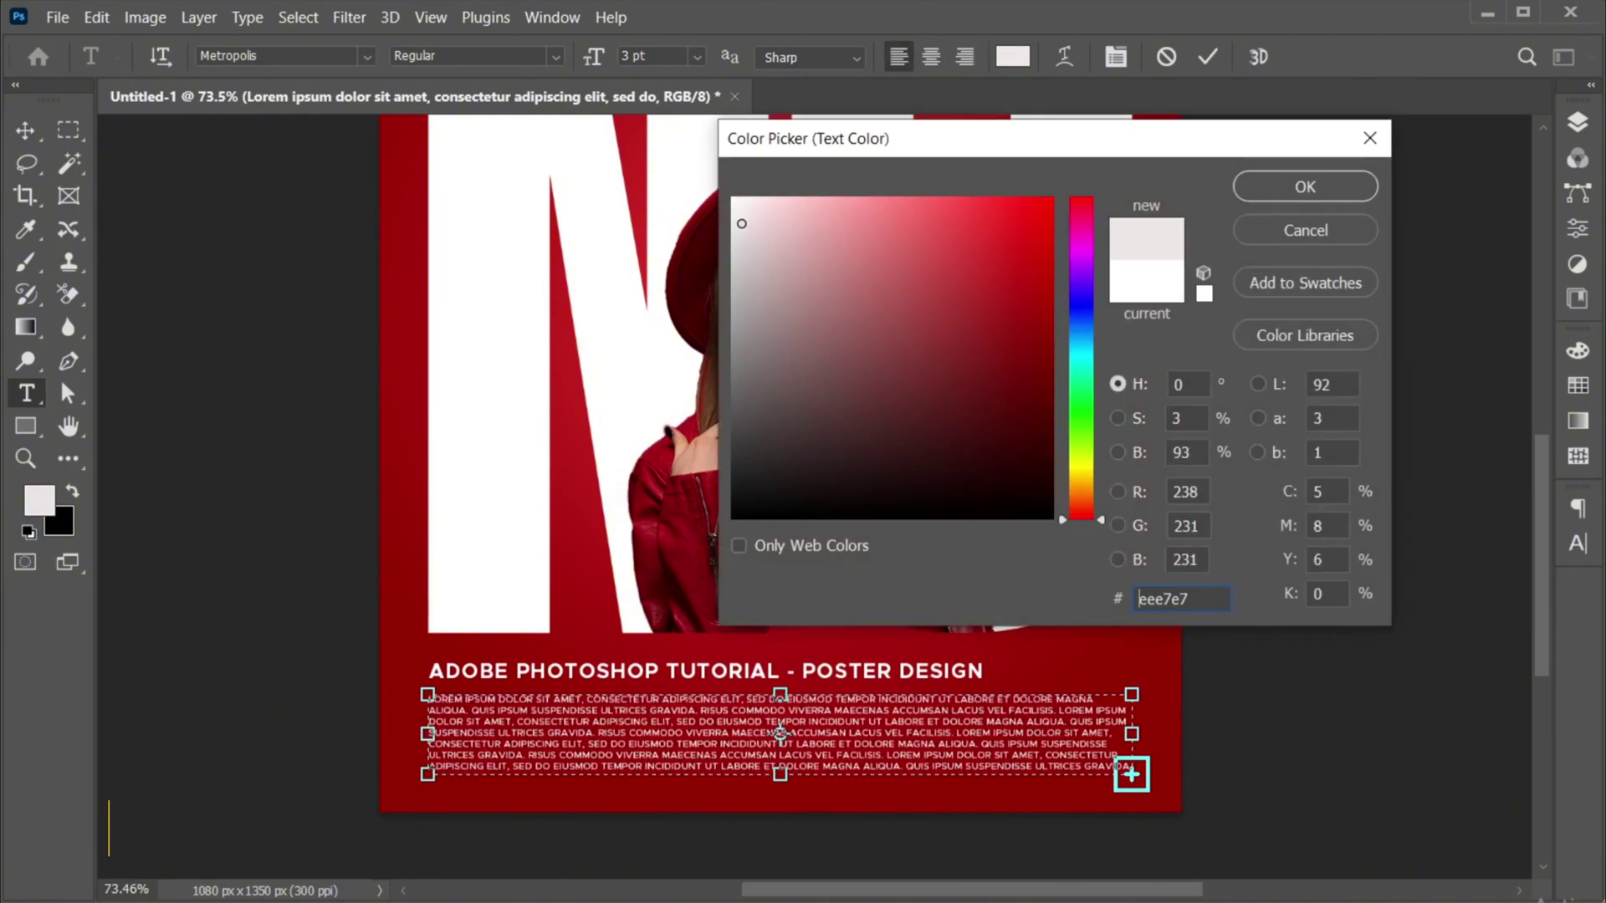
{"action": "left_click", "coordinate": [1291, 189]}
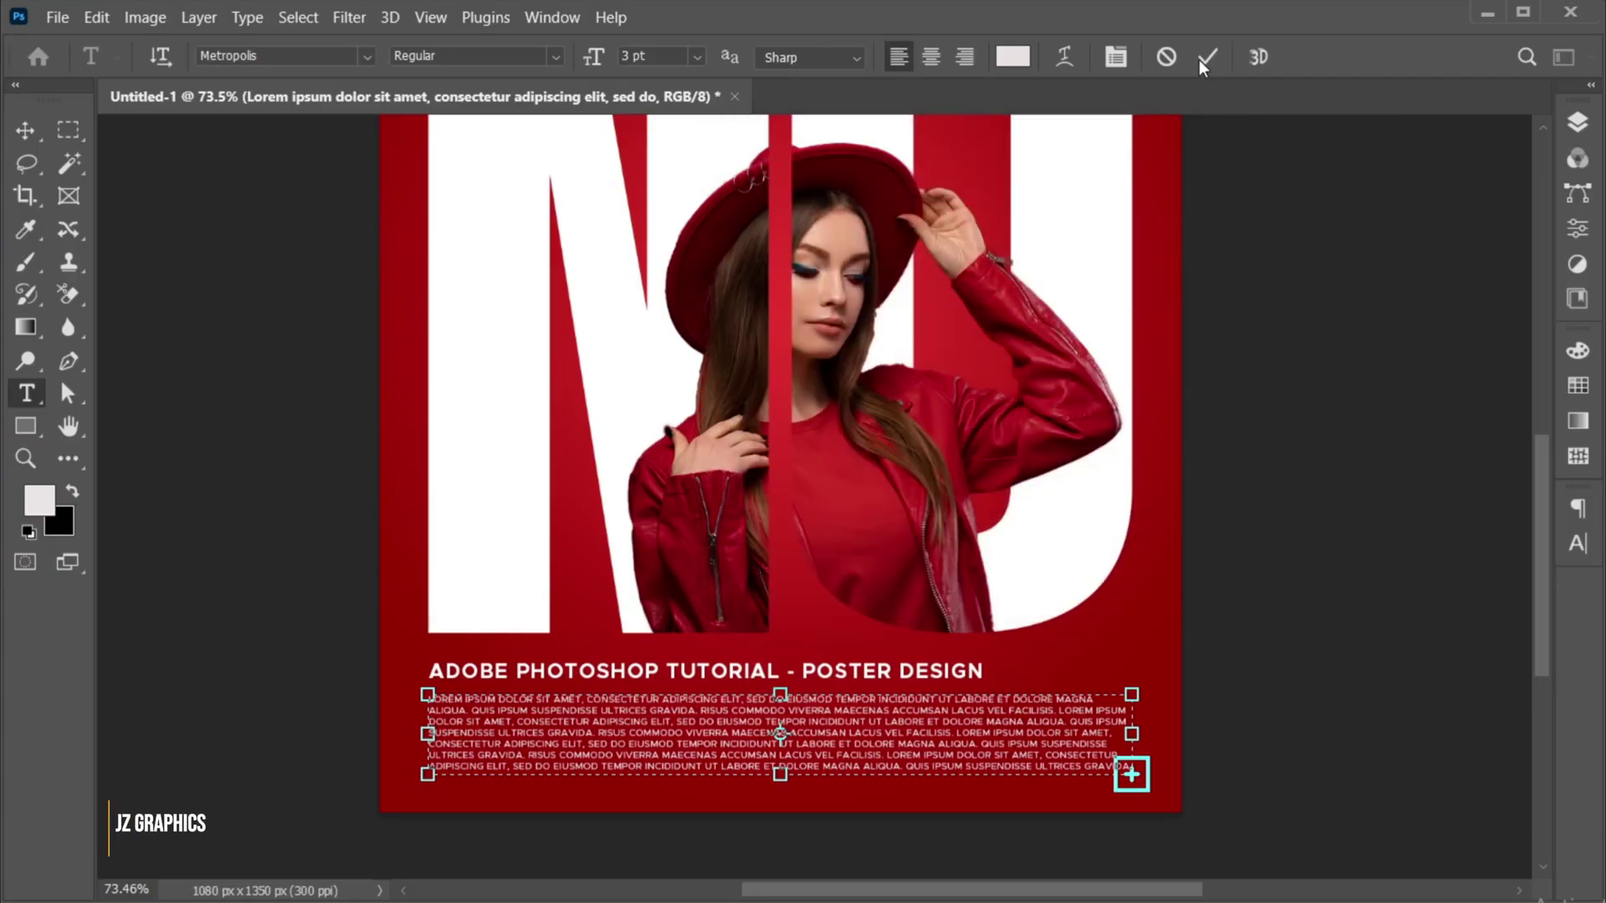
{"action": "left_click", "coordinate": [1201, 57]}
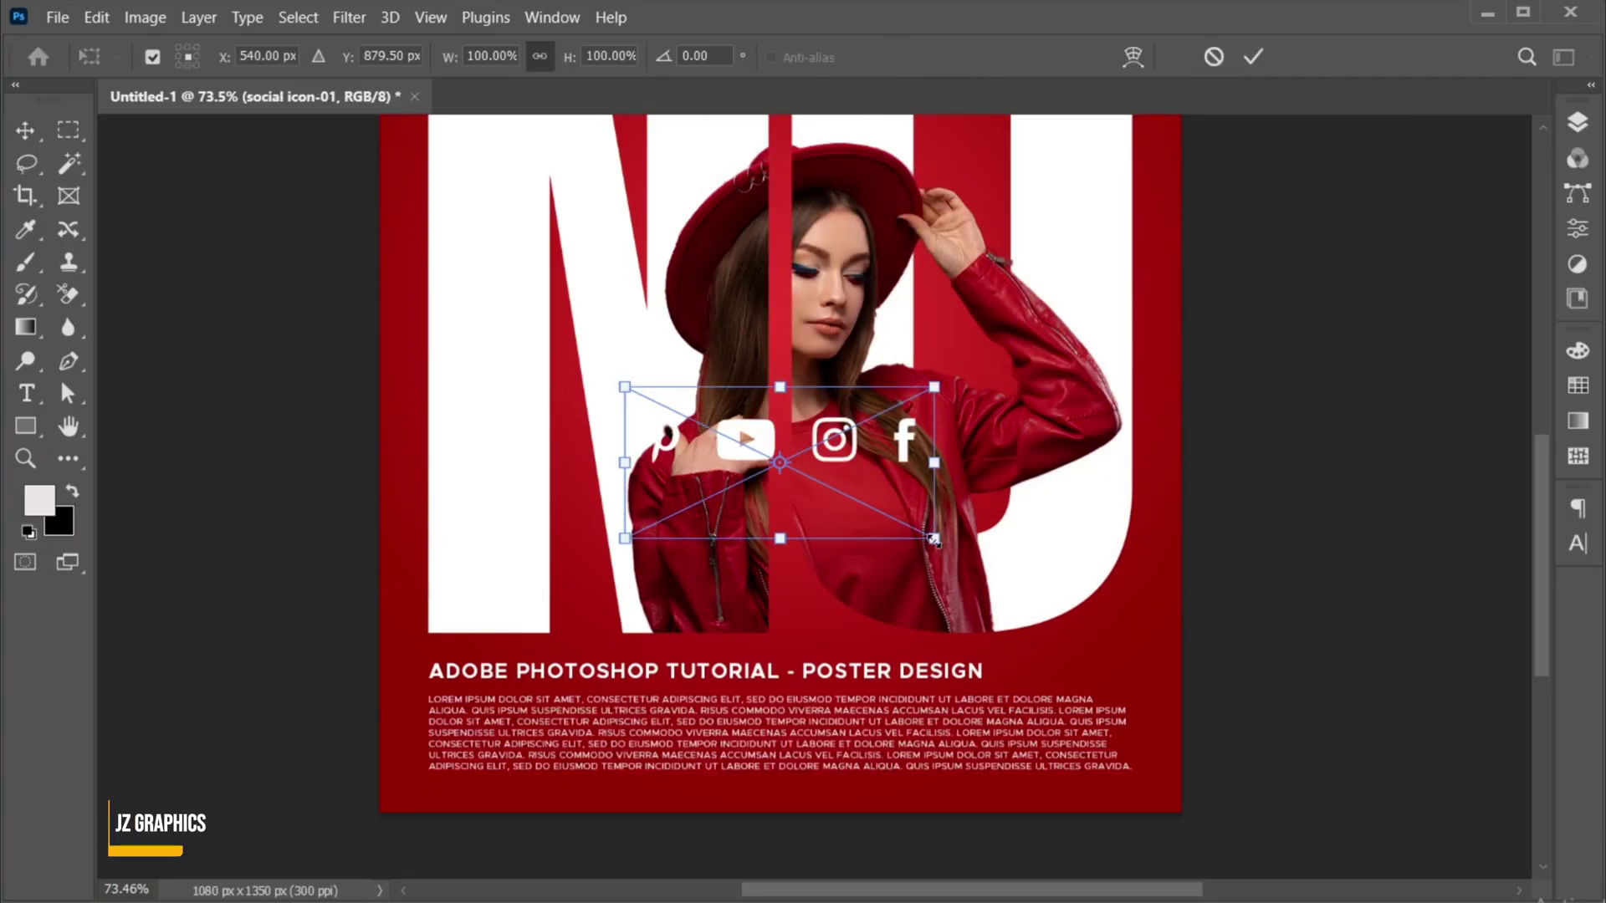
Step: Scale the social media icons down to a small row and position them just below the paragraph, flush with its left edge
{"action": "left_click_drag", "start_coordinate": [934, 539], "coordinate": [455, 795]}
{"action": "key", "text": "Return"}
{"action": "key", "text": "Up"}
{"action": "key", "text": "Up"}
{"action": "key", "text": "Up"}
{"action": "key", "text": "Up"}
{"action": "key", "text": "Up"}
{"action": "key", "text": "Up"}
{"action": "key", "text": "Up"}
{"action": "key", "text": "Up"}
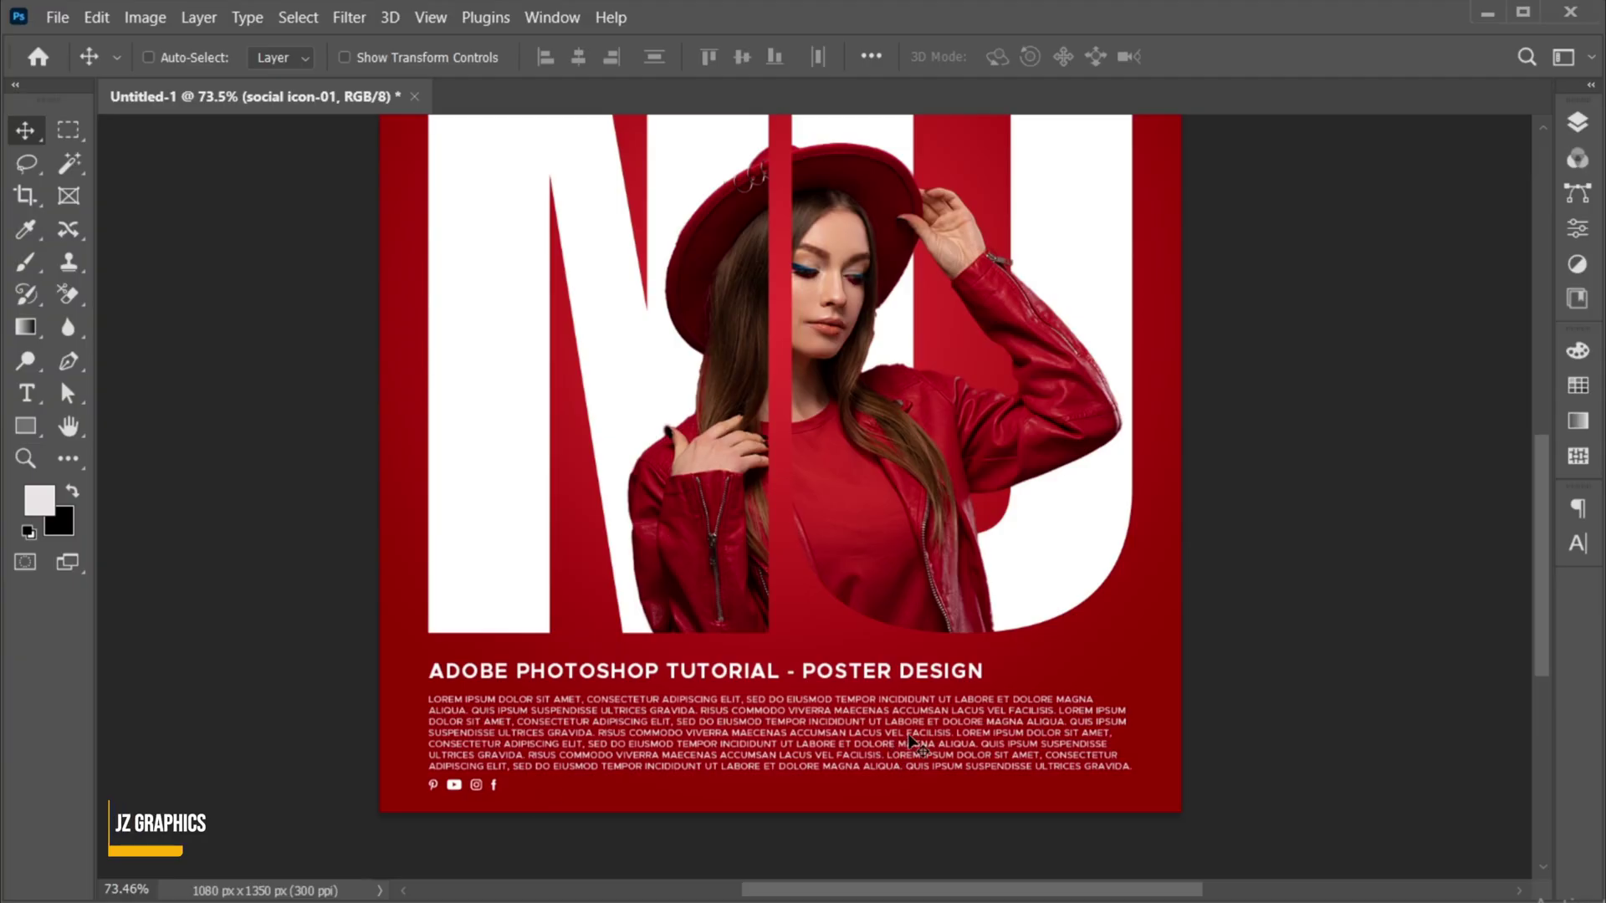
{"action": "key", "text": "ctrl+0"}
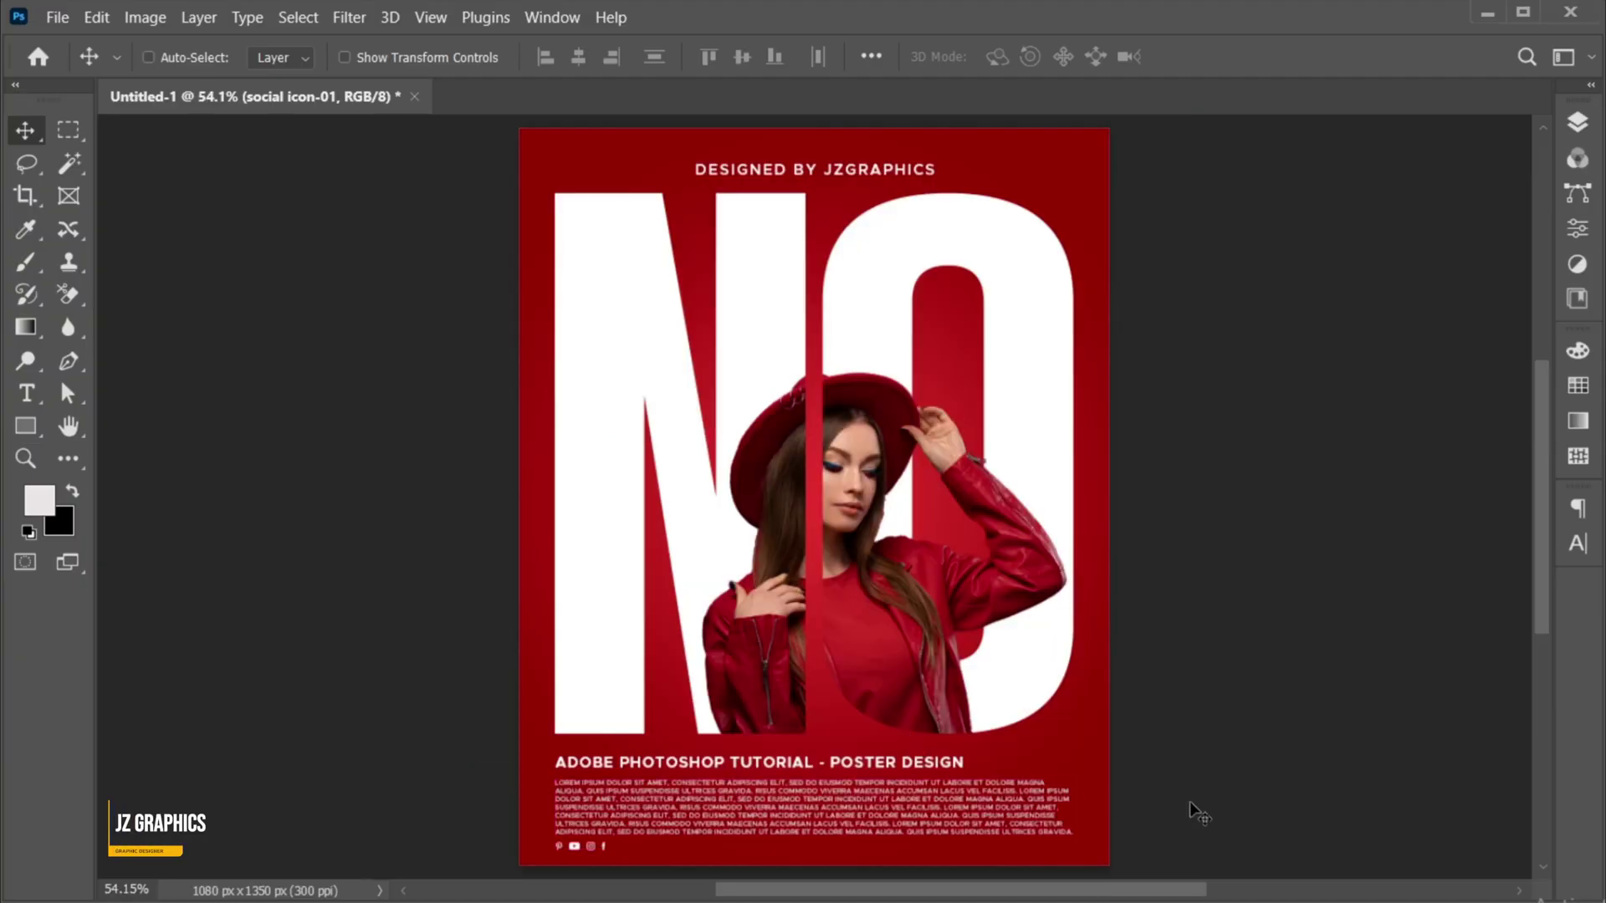